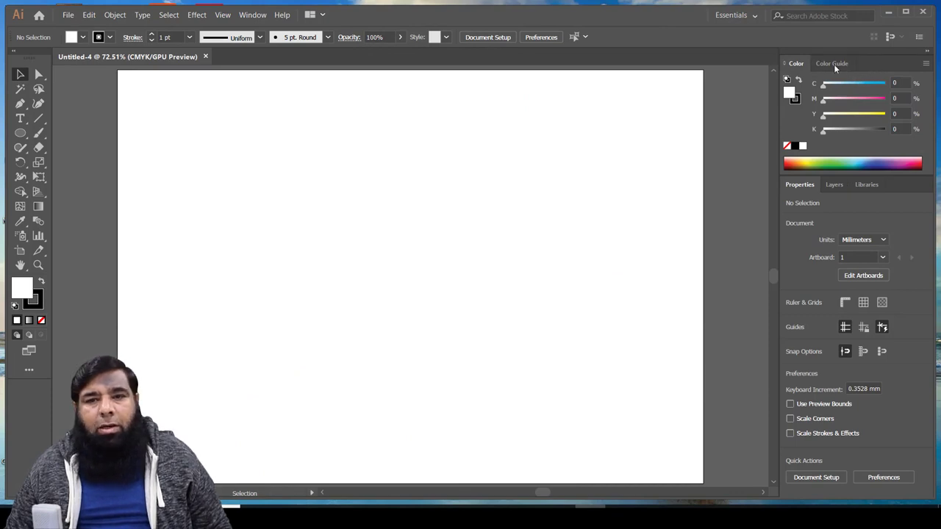
# Show the Layers panel and float it over the canvas.
pyautogui.click(254, 15)
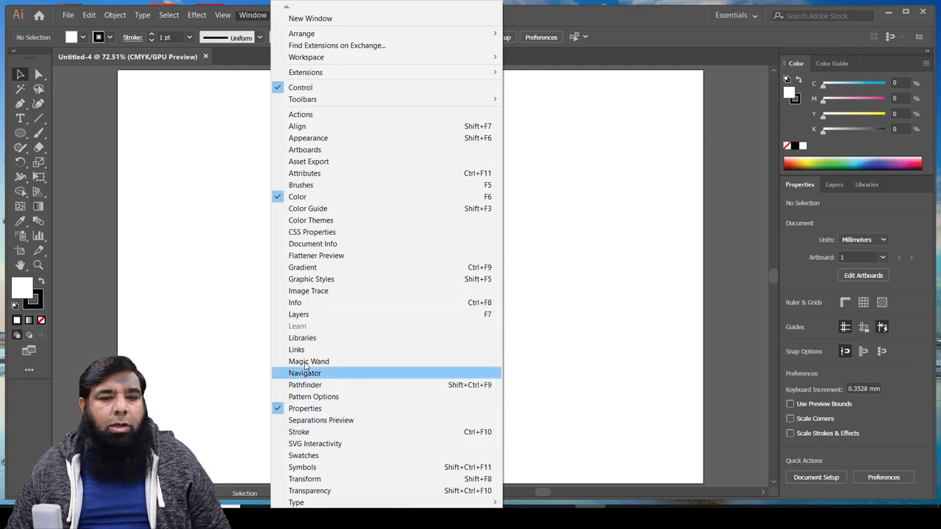
pyautogui.click(310, 315)
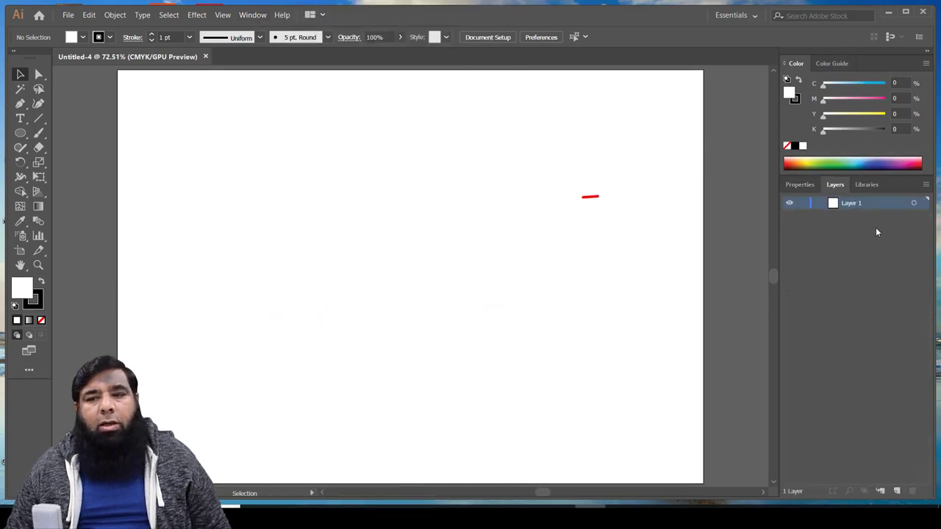
pyautogui.moveTo(835, 184); pyautogui.dragTo(634, 156)
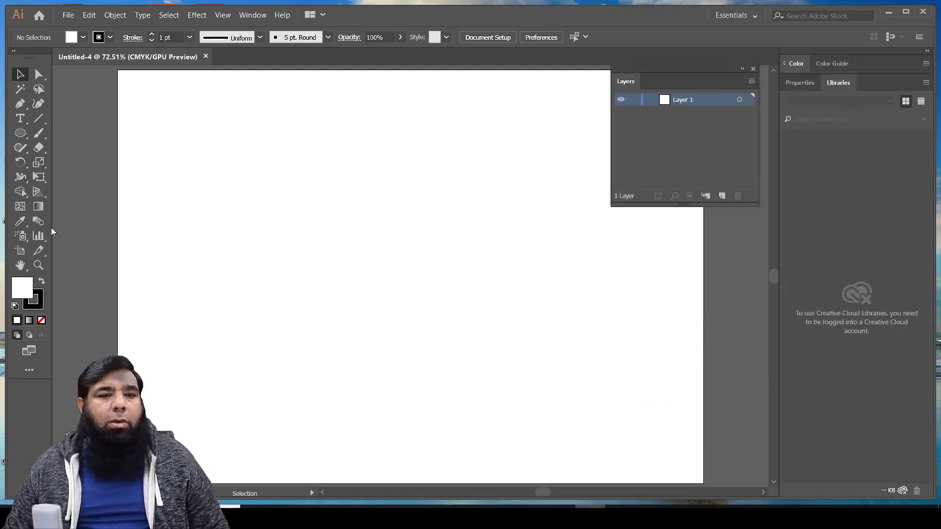
# Draw a yellow-filled square at the artboard's upper left, then add Layer 2.
pyautogui.click(22, 138)
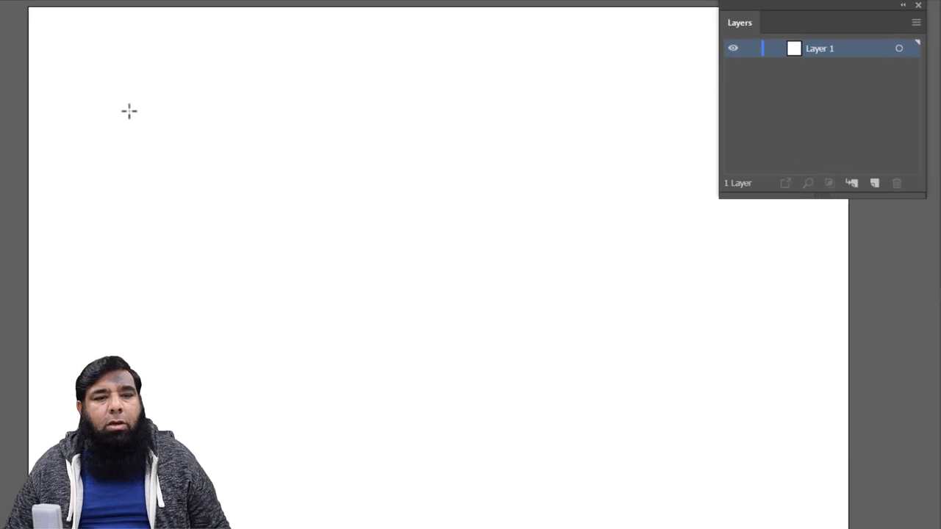
pyautogui.moveTo(139, 106); pyautogui.dragTo(357, 311)
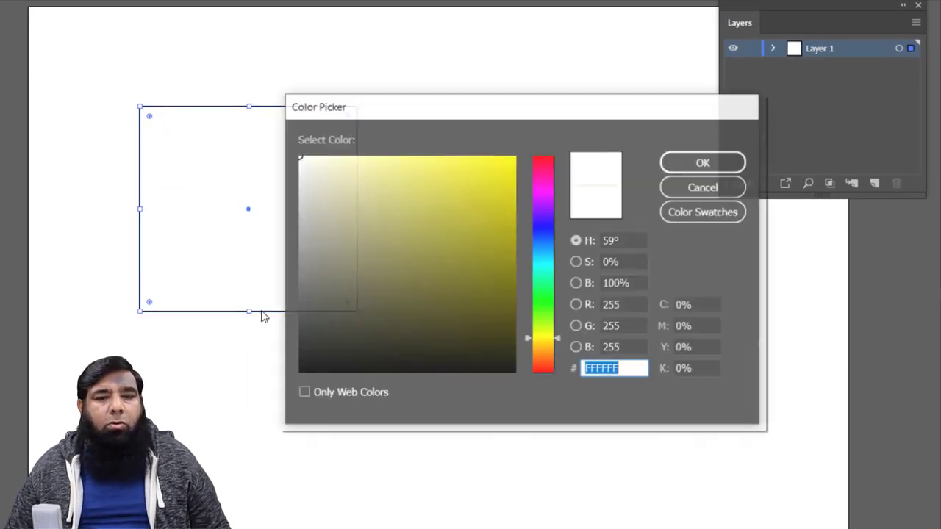
pyautogui.click(502, 181)
pyautogui.click(703, 163)
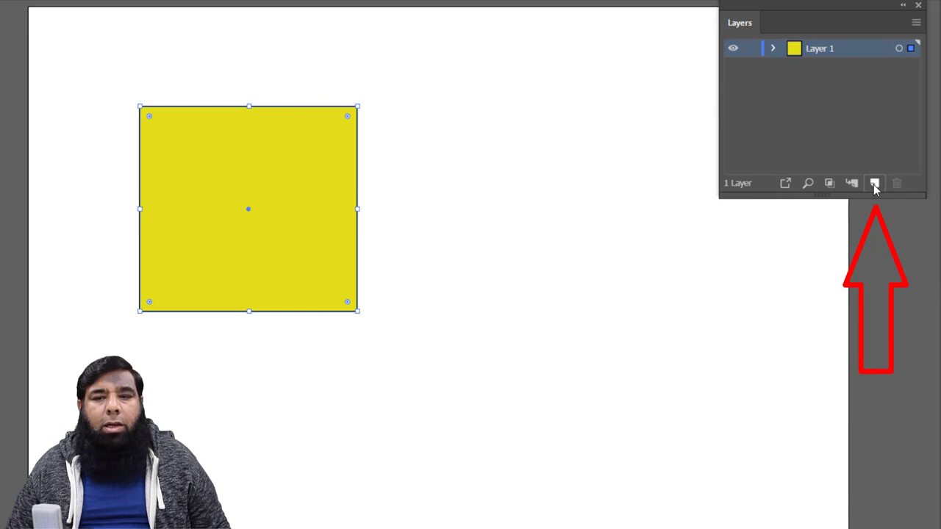
pyautogui.click(874, 185)
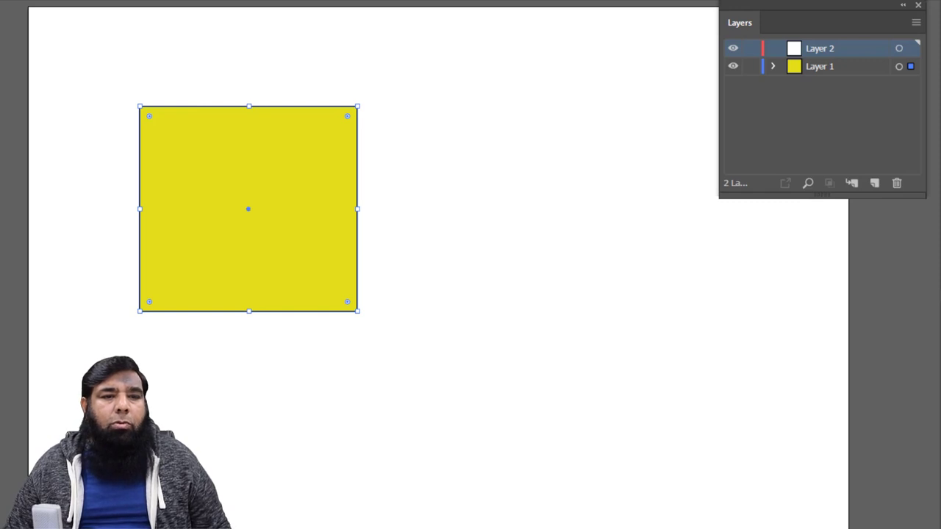
# Draw a cyan-filled circle over the square's right side, then add Layer 3 above.
pyautogui.click(2, 95)
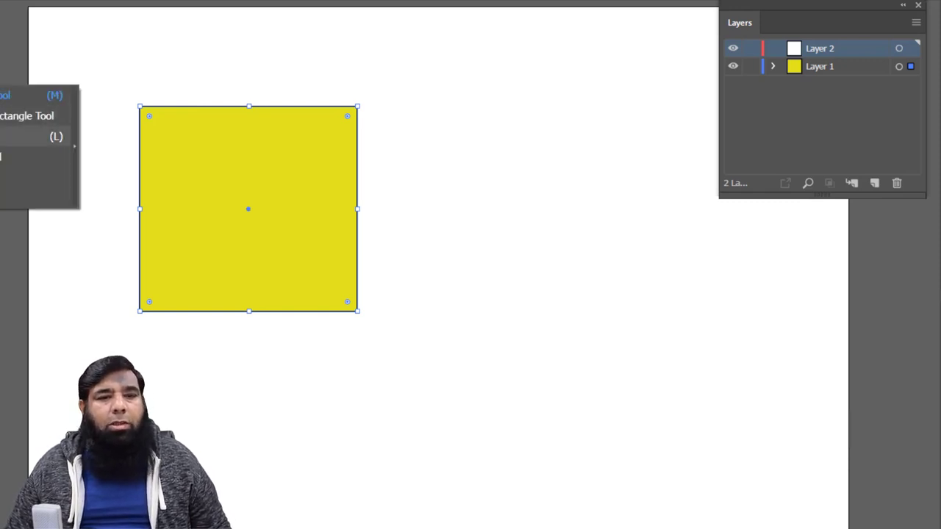
pyautogui.click(1, 136)
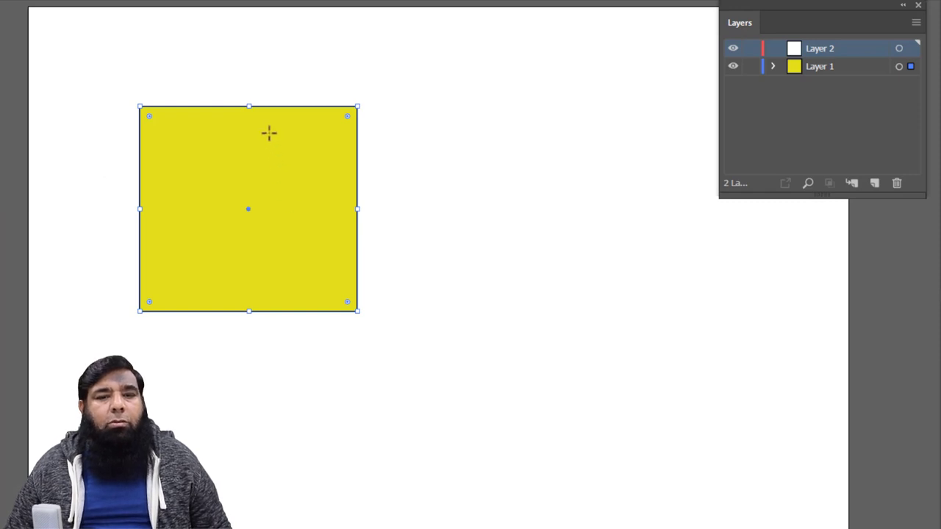
pyautogui.moveTo(269, 133); pyautogui.dragTo(556, 400)
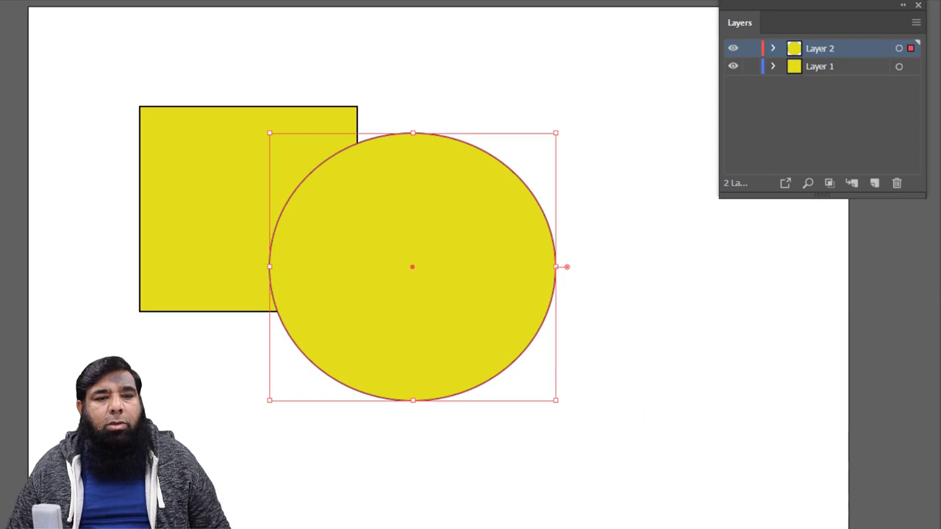
pyautogui.doubleClick(3, 338)
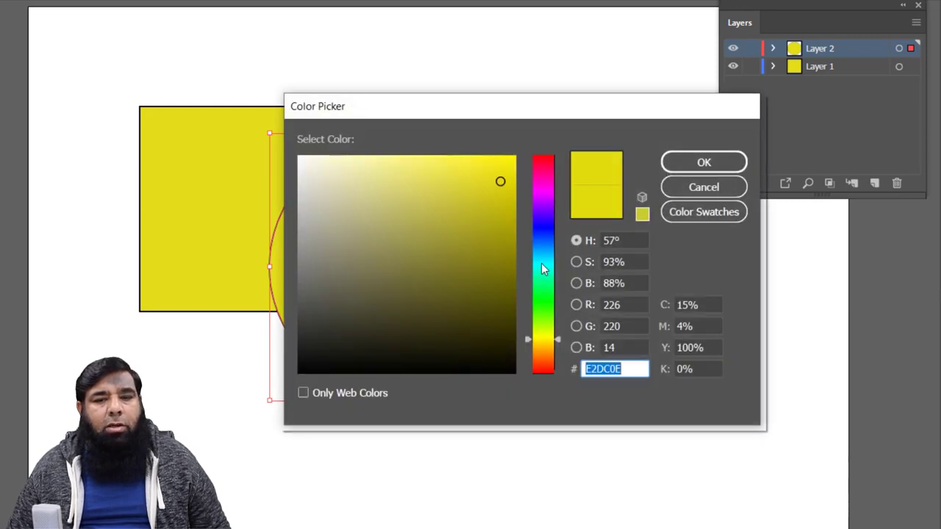
pyautogui.click(542, 264)
pyautogui.click(677, 162)
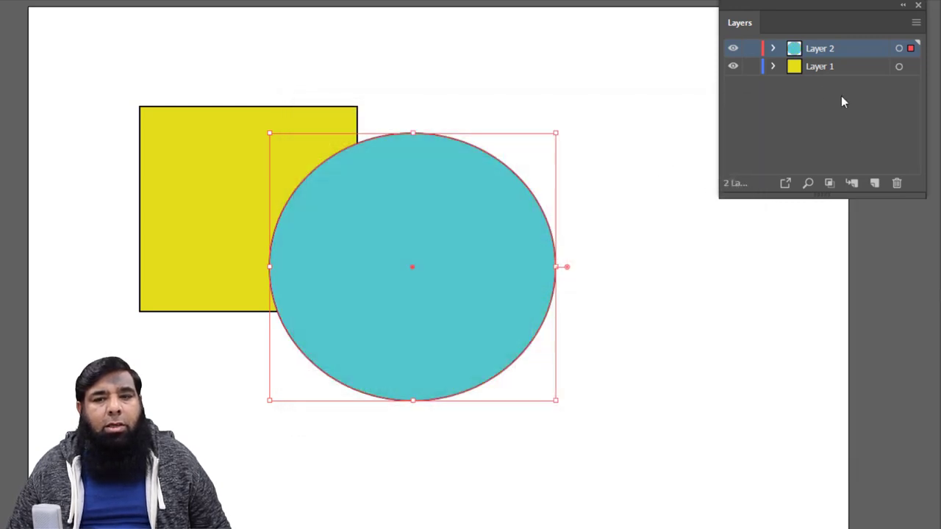
pyautogui.click(874, 183)
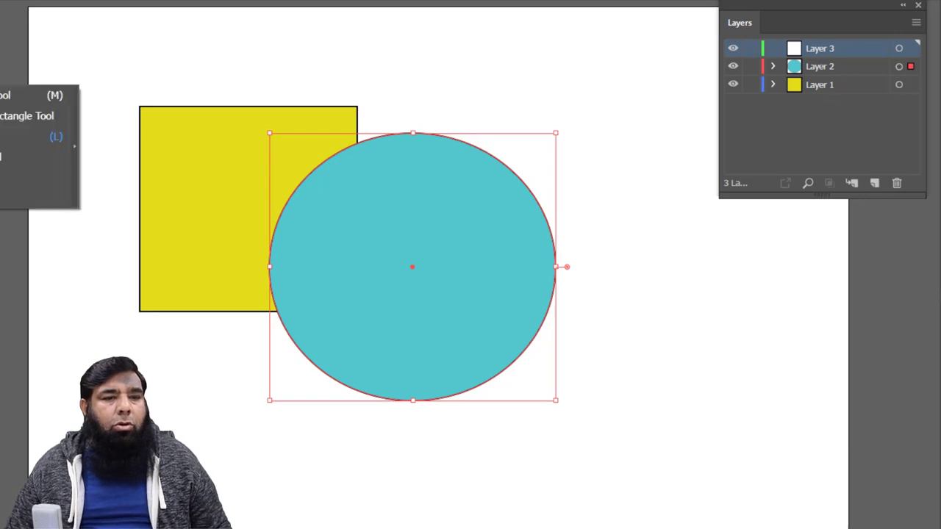
# Draw a hexagon over the square's lower right, fill it bright green, and deselect.
pyautogui.click(29, 136)
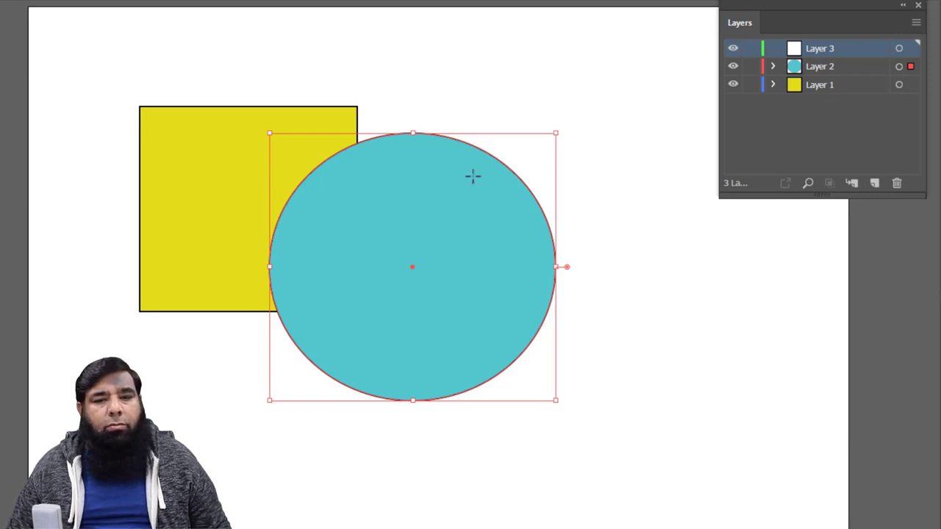
pyautogui.moveTo(437, 103); pyautogui.dragTo(503, 189)
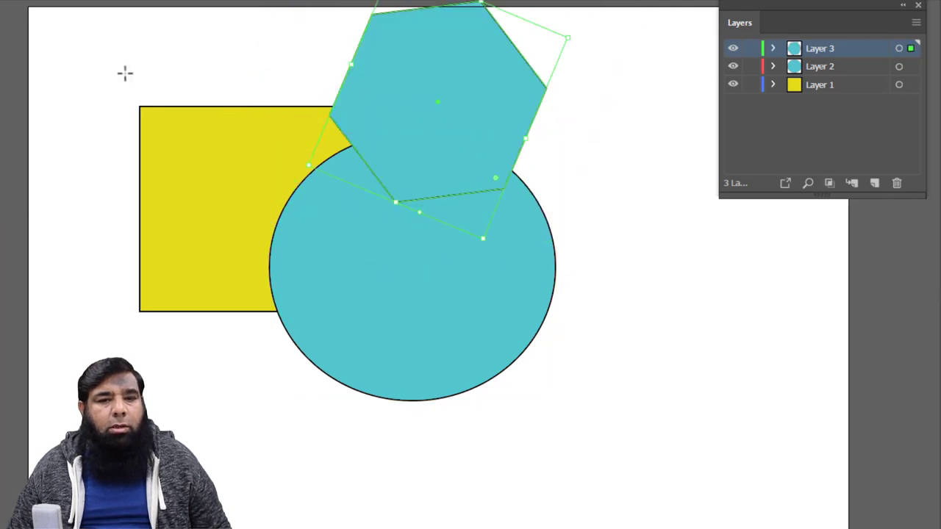
pyautogui.moveTo(395, 130); pyautogui.dragTo(243, 317)
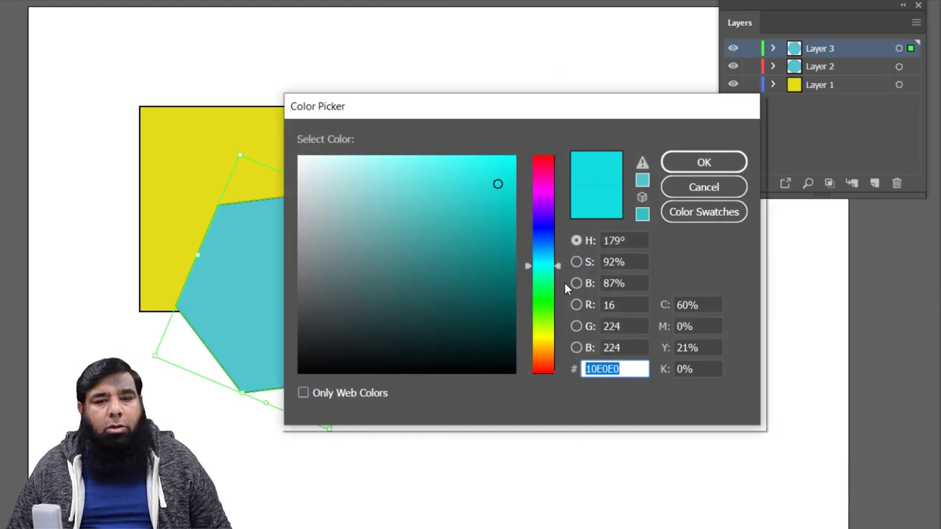
pyautogui.click(546, 293)
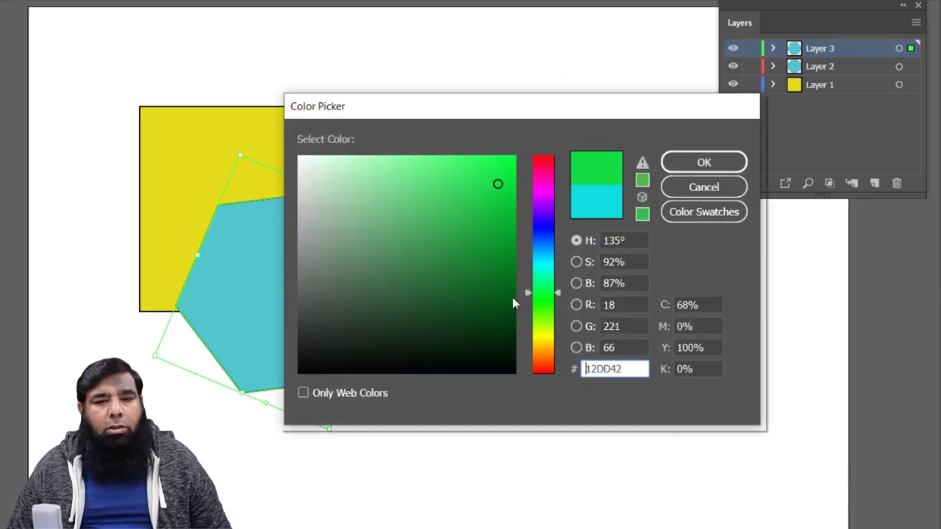
pyautogui.click(507, 156)
pyautogui.click(677, 170)
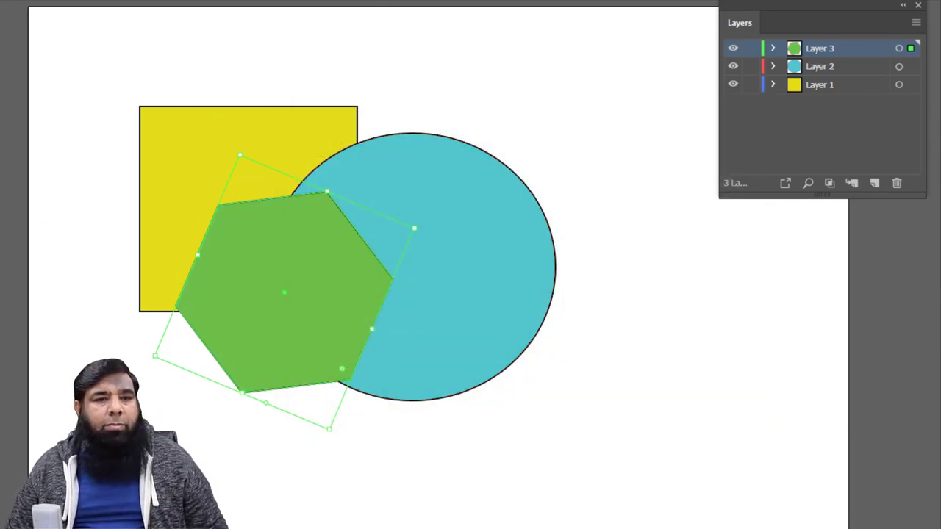
pyautogui.click(112, 74)
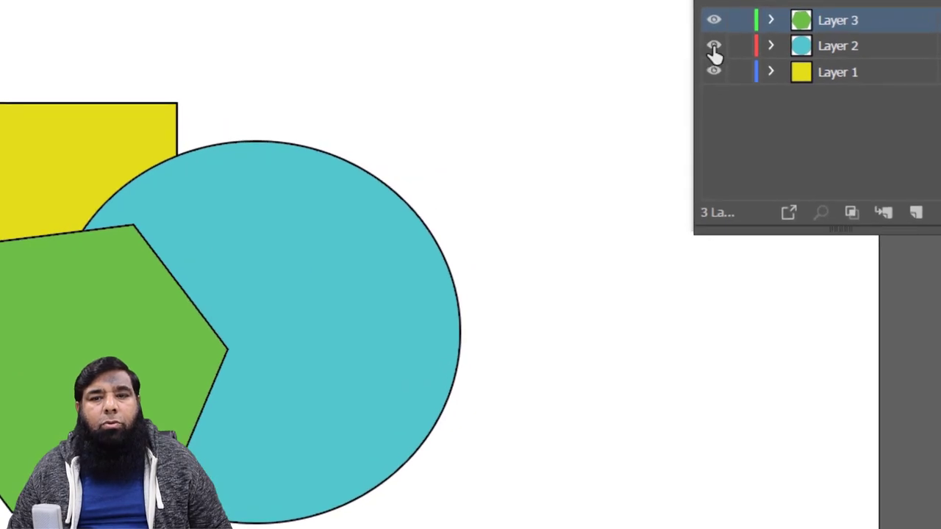
pyautogui.click(713, 46)
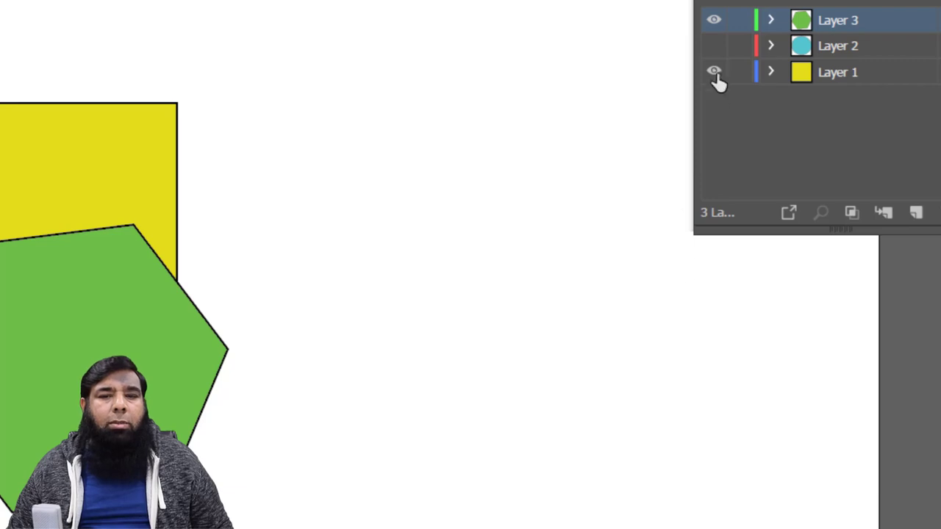
pyautogui.click(713, 47)
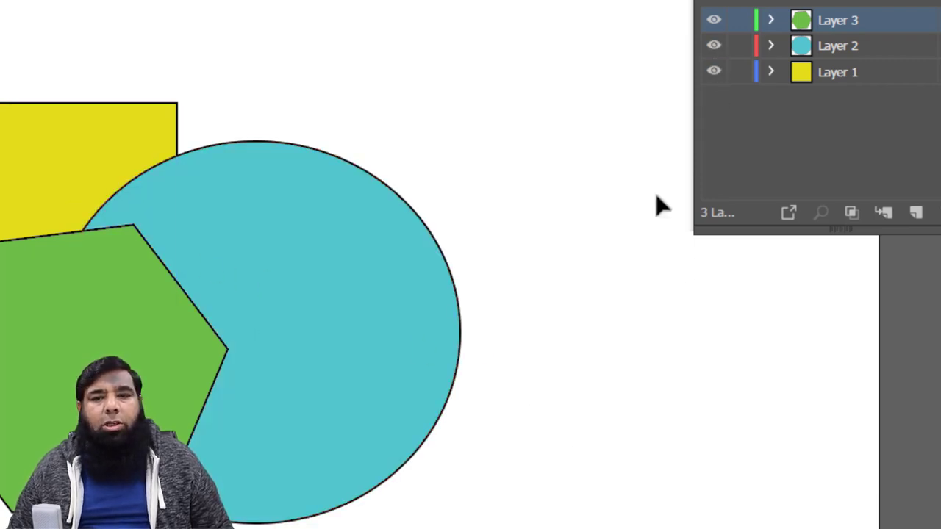
pyautogui.click(713, 21)
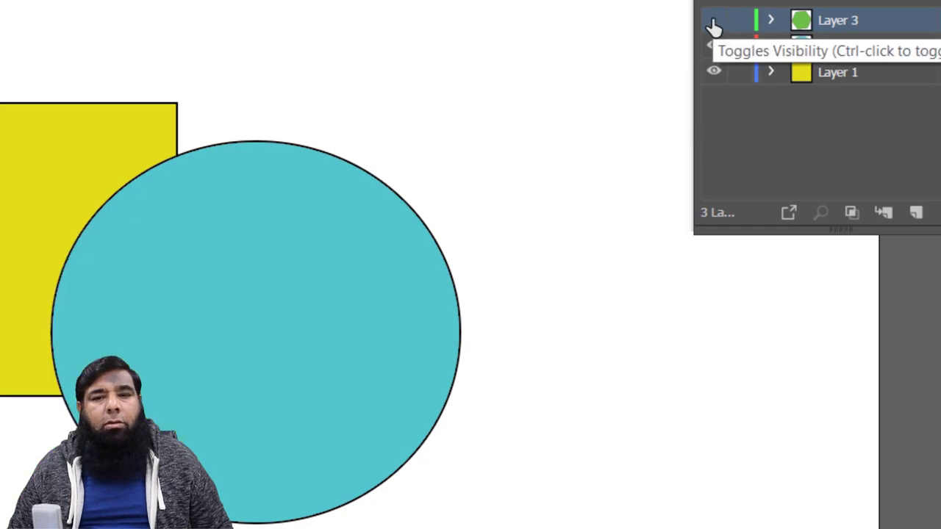
pyautogui.click(712, 21)
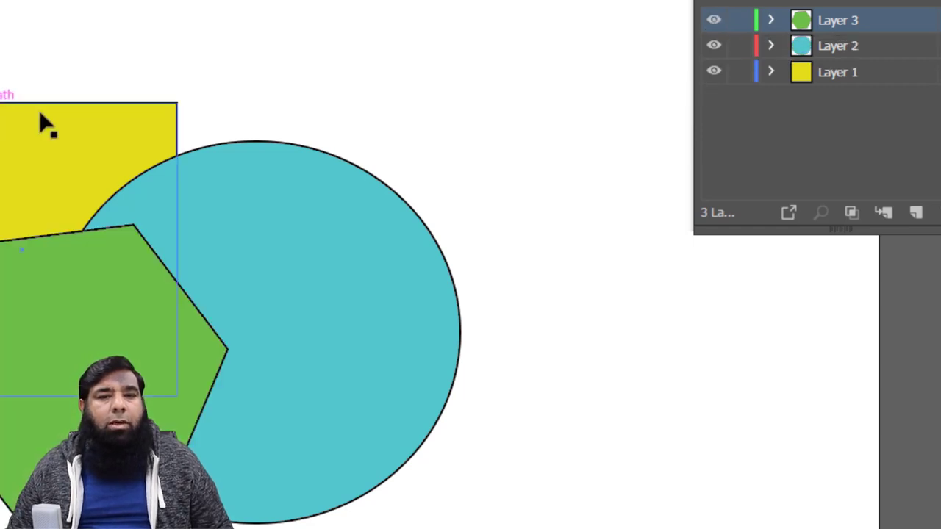
pyautogui.click(713, 72)
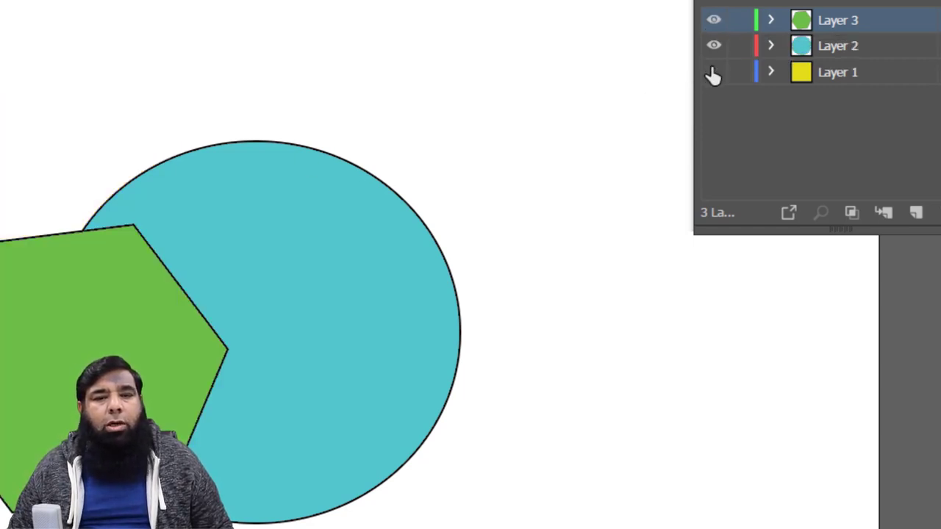
pyautogui.click(713, 72)
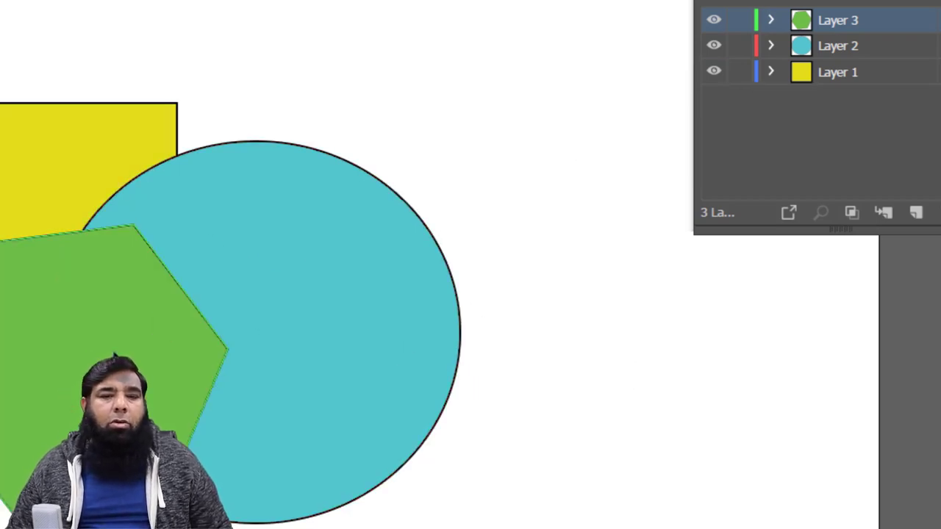
pyautogui.click(84, 151)
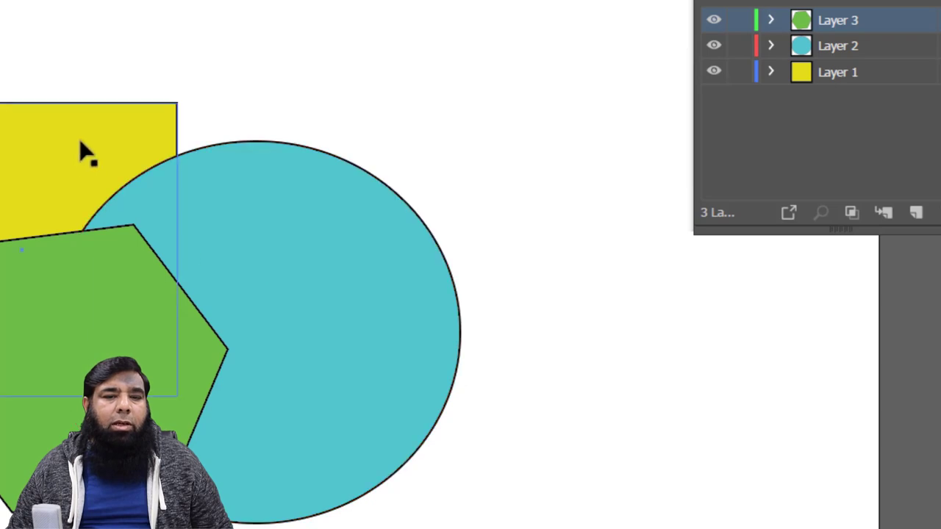
pyautogui.click(722, 85)
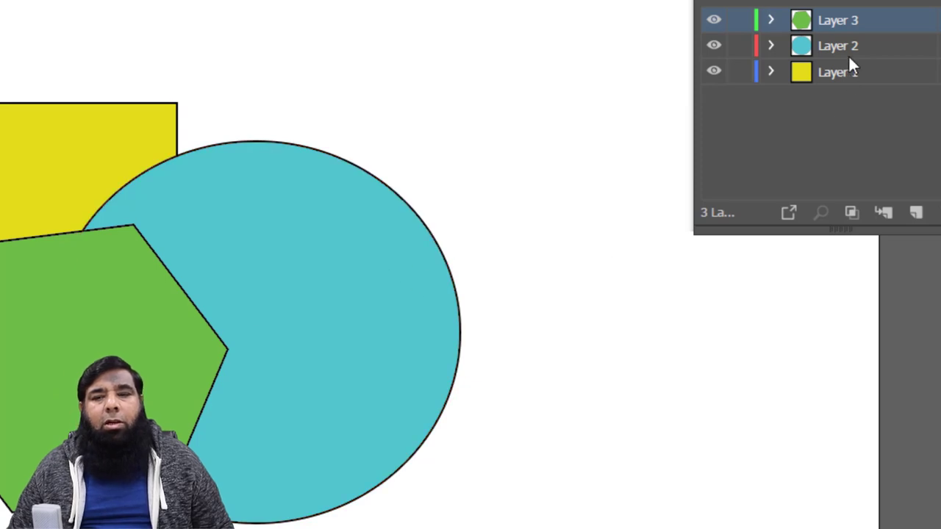
pyautogui.click(713, 46)
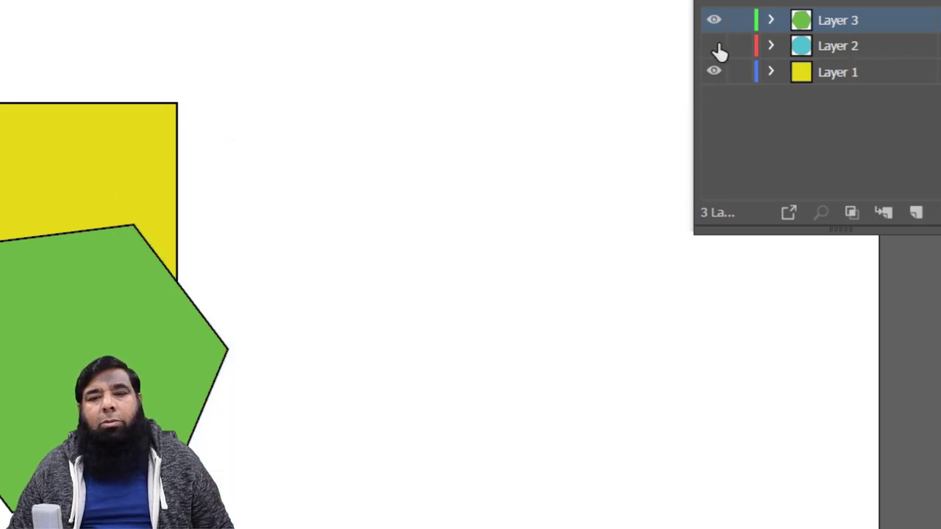
pyautogui.click(714, 45)
# Reorder Layers 2 and 3, then nest Layer 2 inside Layer 1 above the rectangle.
pyautogui.click(835, 46)
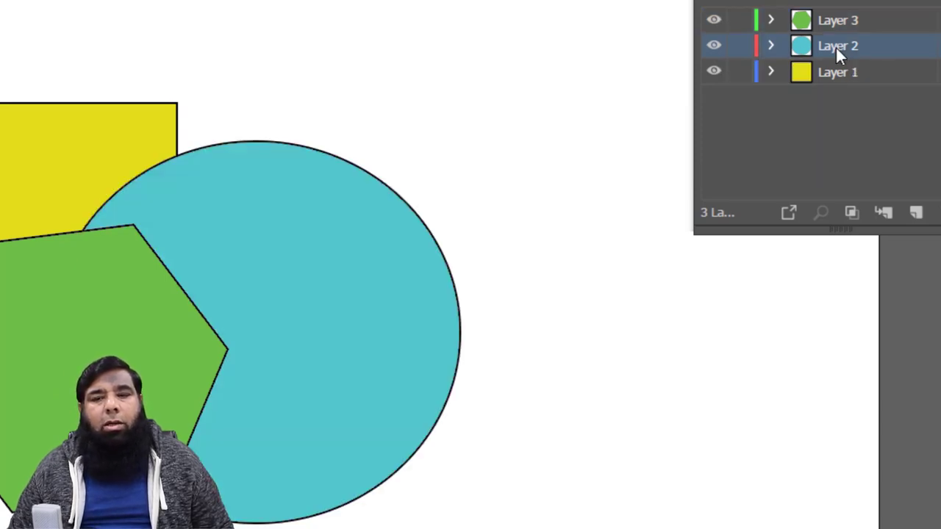
pyautogui.moveTo(836, 48); pyautogui.dragTo(835, 95)
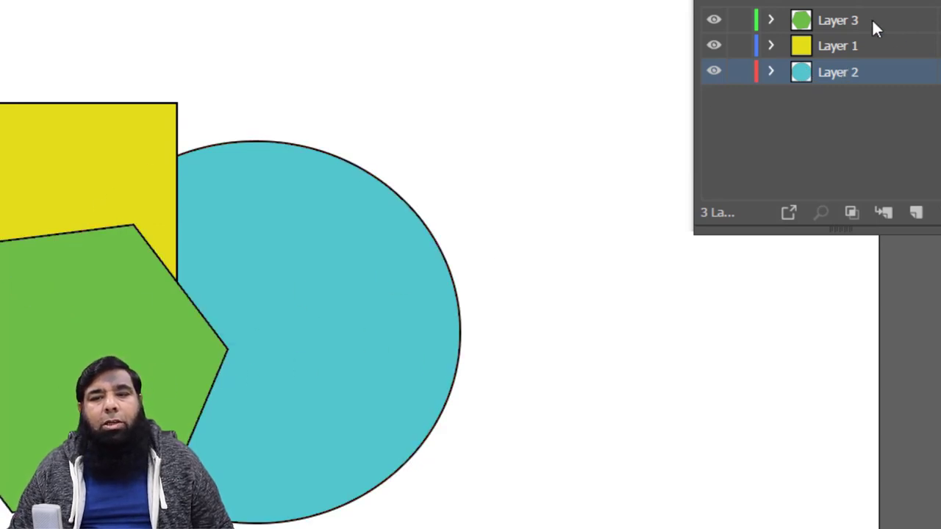
pyautogui.moveTo(836, 22); pyautogui.dragTo(839, 99)
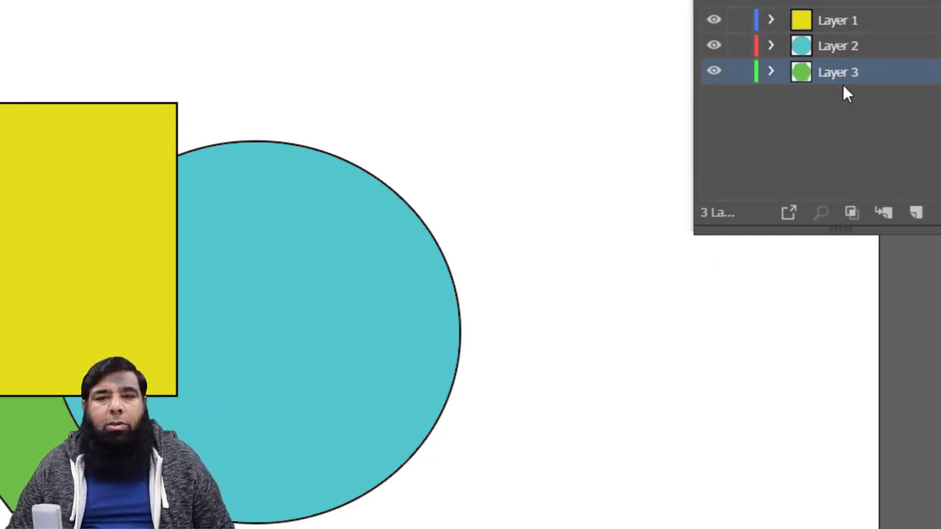
pyautogui.moveTo(854, 45); pyautogui.dragTo(852, 21)
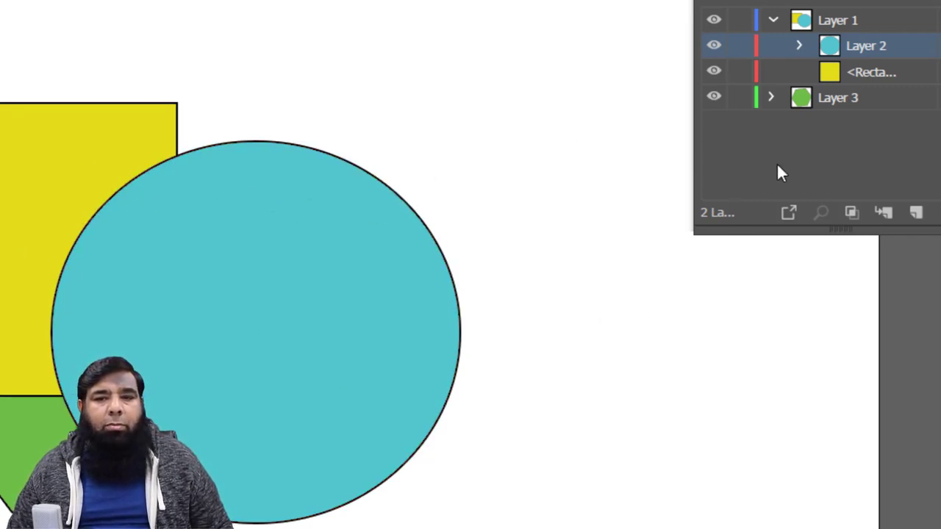
pyautogui.click(738, 47)
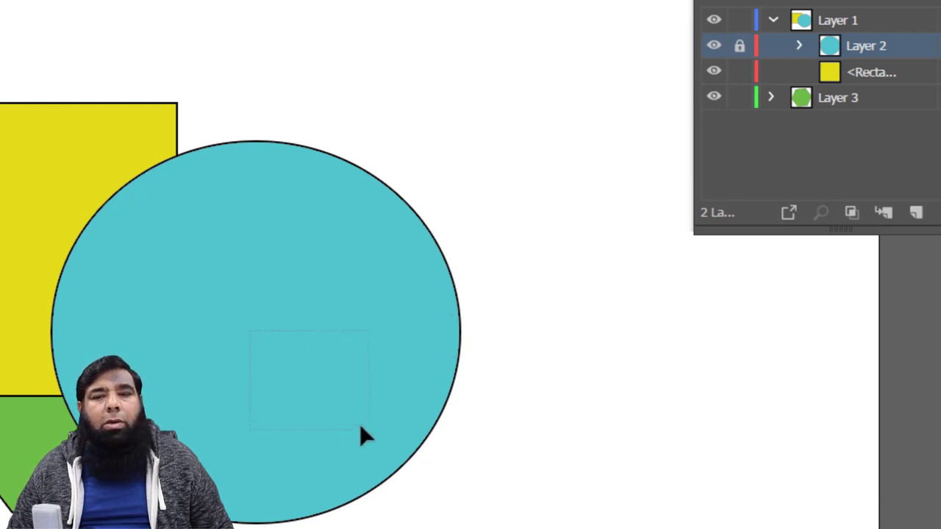
pyautogui.click(739, 47)
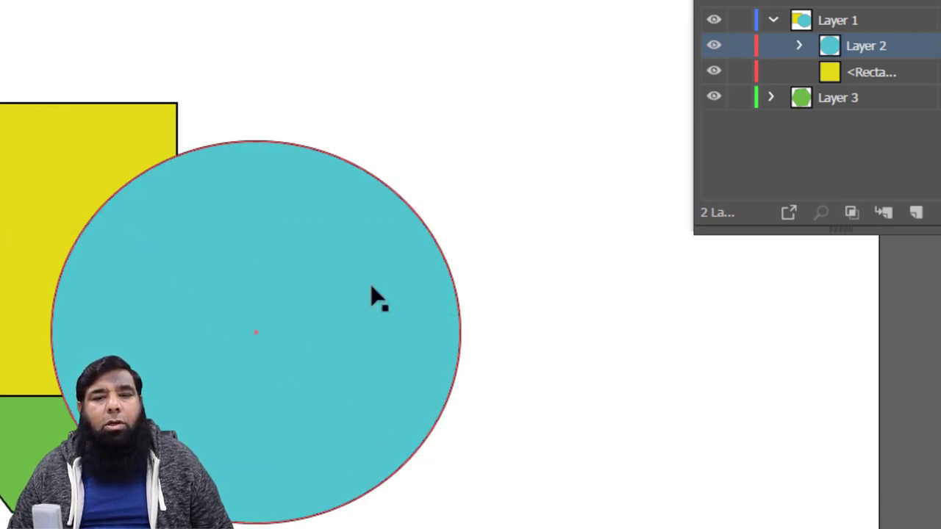
pyautogui.moveTo(372, 297); pyautogui.dragTo(509, 283)
pyautogui.moveTo(363, 280); pyautogui.dragTo(275, 267)
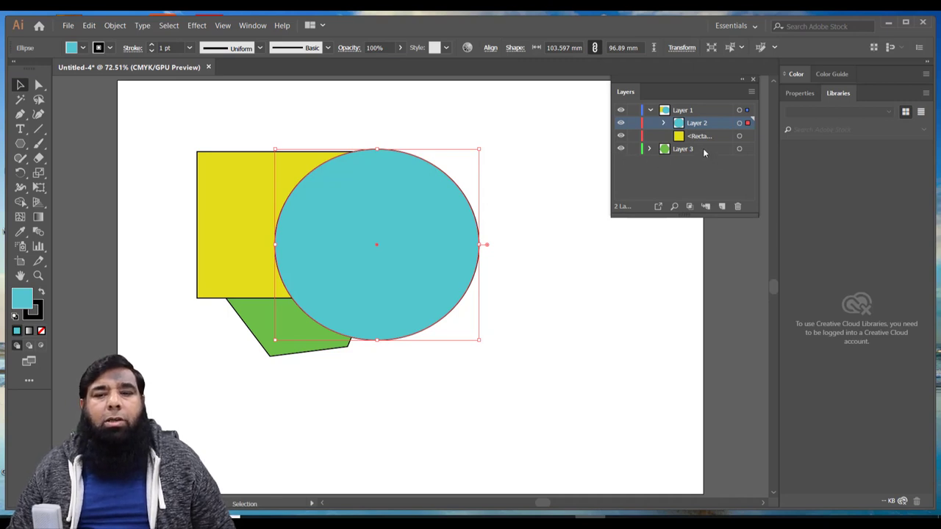
# Delete Layer 3 with its green shape, and the yellow rectangle.
pyautogui.click(703, 150)
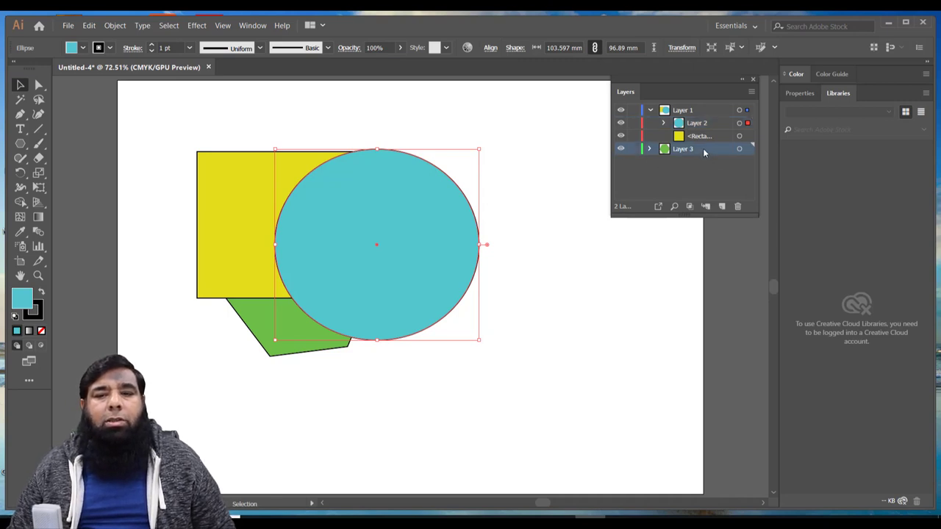
pyautogui.click(737, 208)
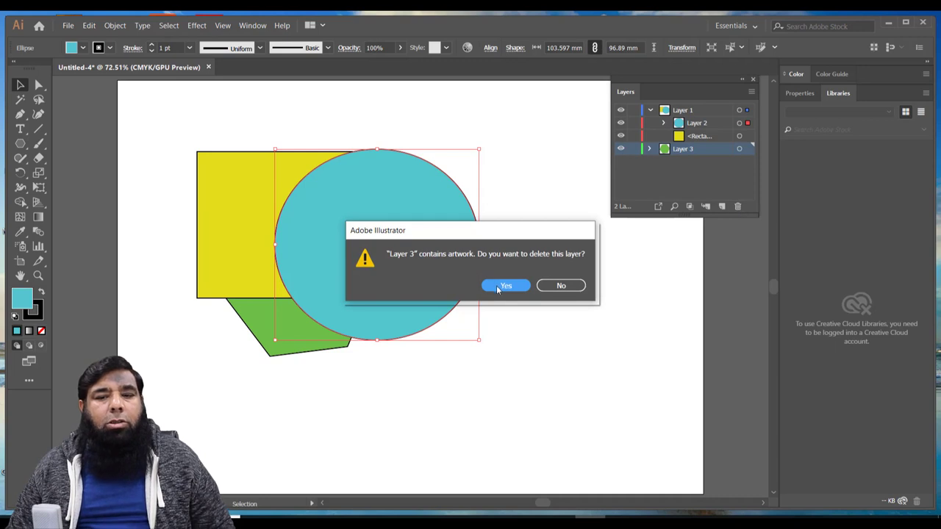
pyautogui.click(498, 287)
pyautogui.click(693, 139)
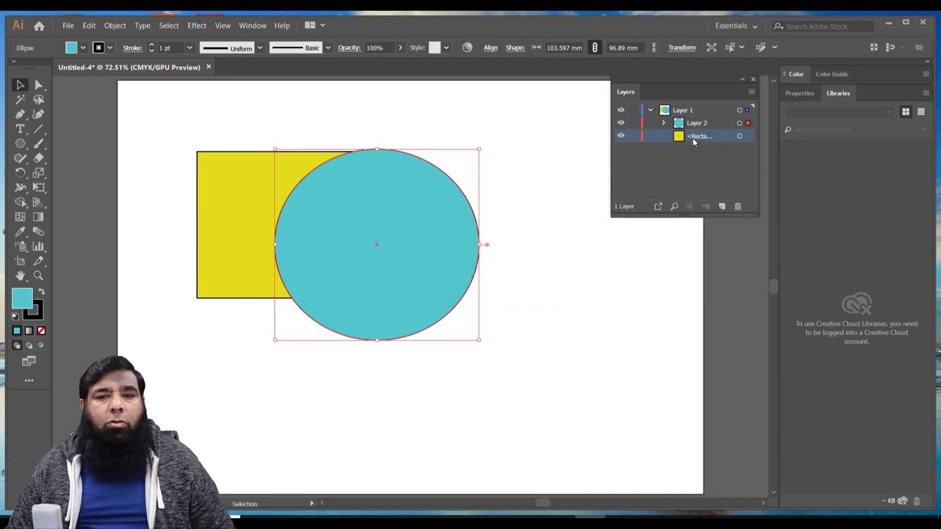
pyautogui.click(737, 206)
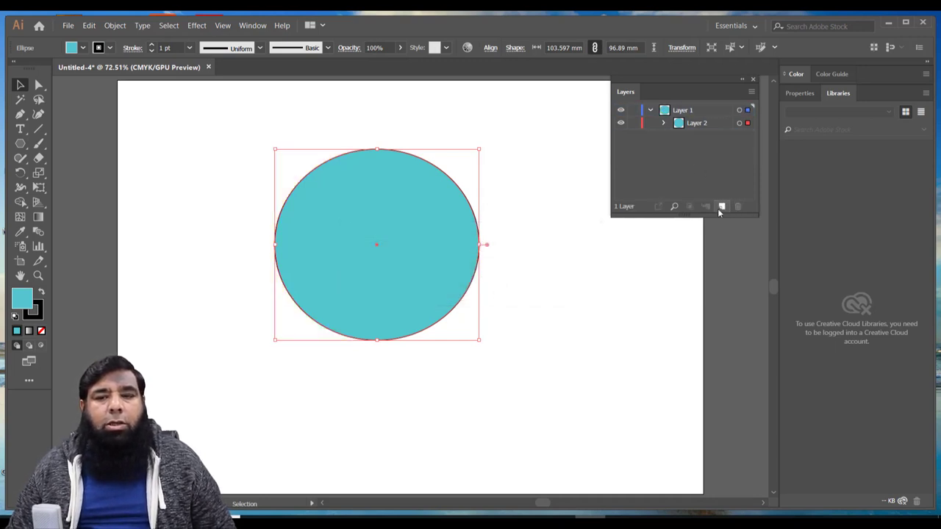
# Delete Layer 2 with the circle and restore default fill and stroke colours.
pyautogui.click(688, 123)
pyautogui.click(737, 206)
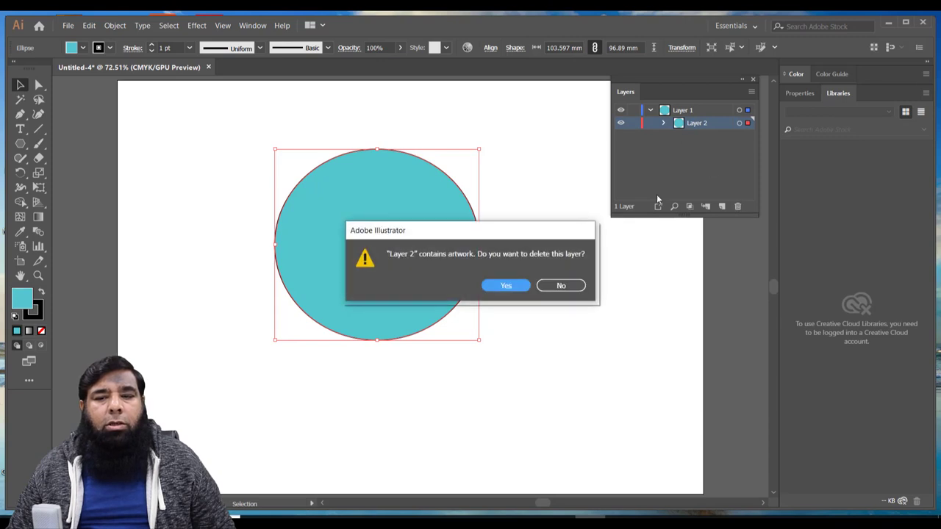
pyautogui.click(505, 287)
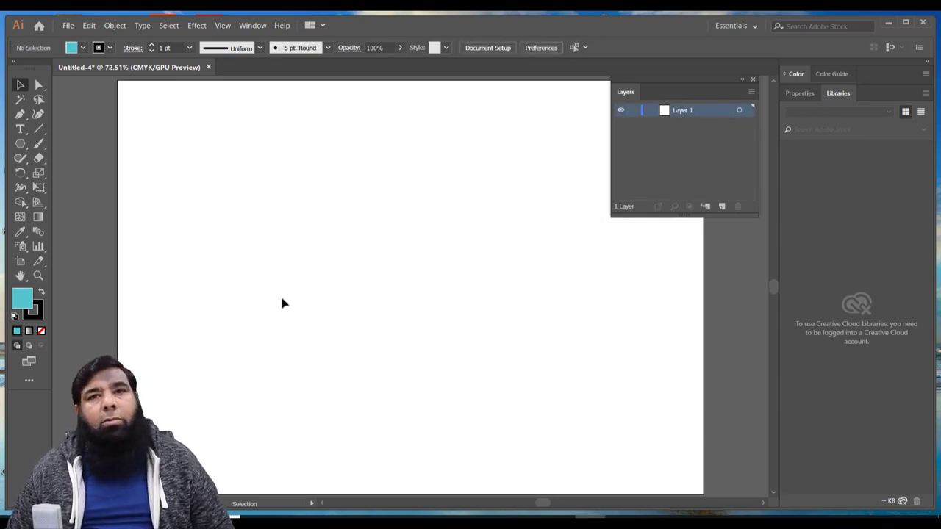
pyautogui.moveTo(676, 92); pyautogui.dragTo(666, 119)
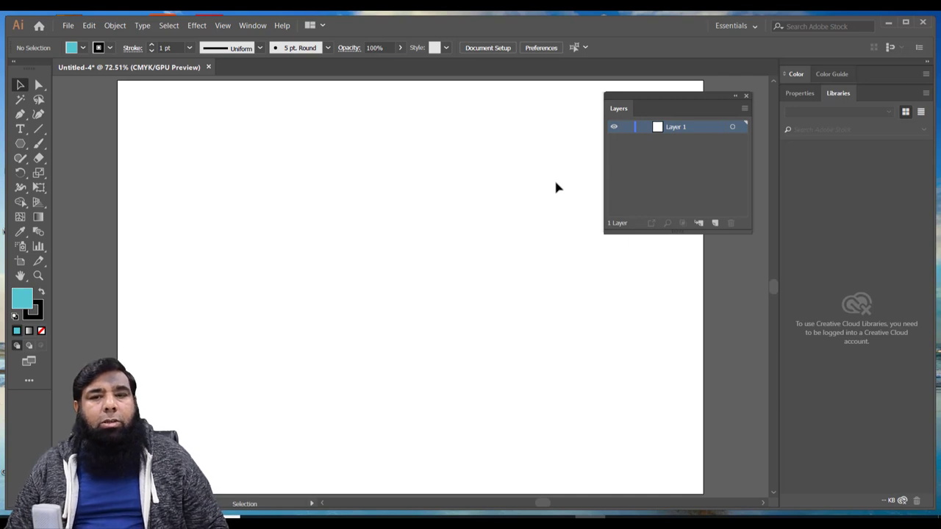
pyautogui.click(14, 316)
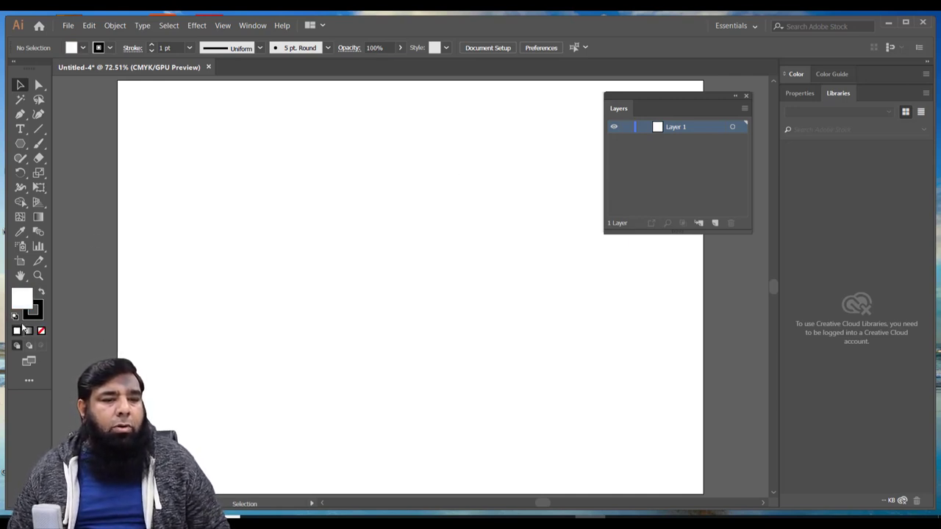
# Place bird.png on the artboard as a linked image via File > Place.
pyautogui.click(67, 26)
pyautogui.click(91, 199)
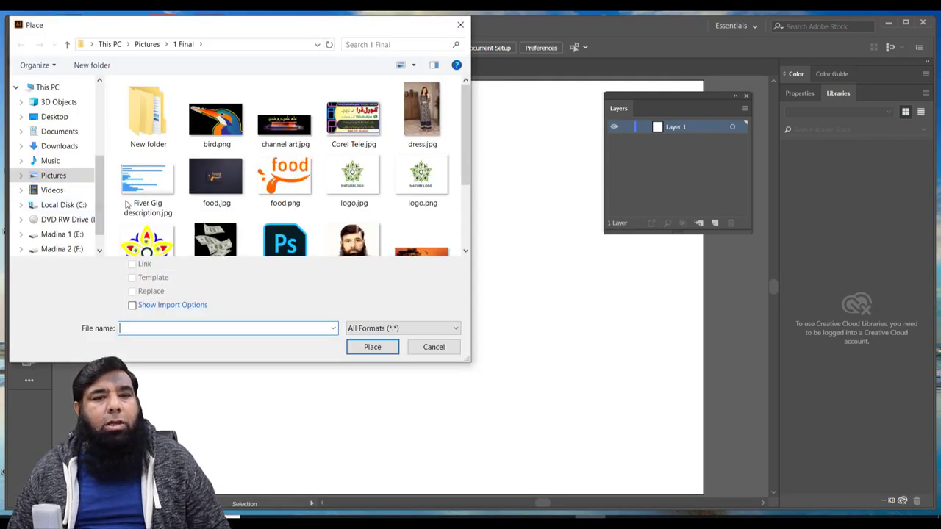
pyautogui.click(210, 126)
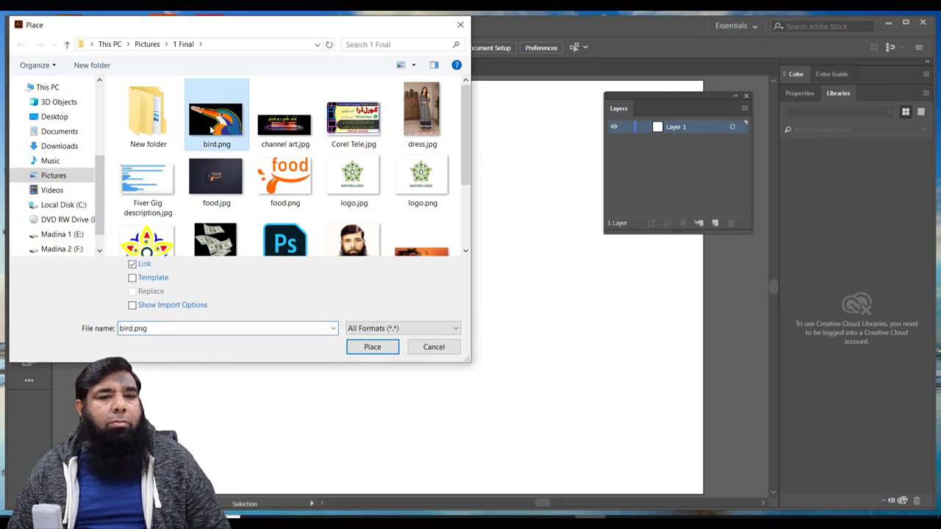
pyautogui.click(358, 349)
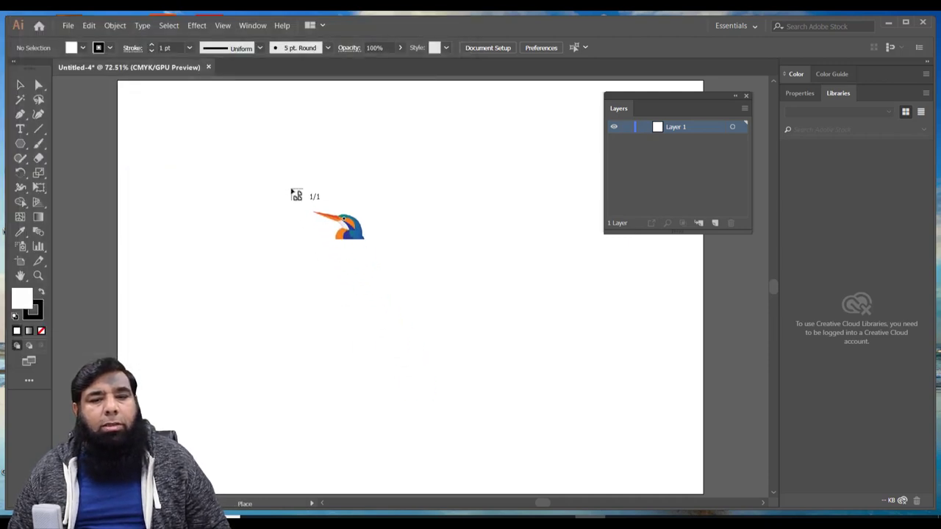
pyautogui.click(291, 188)
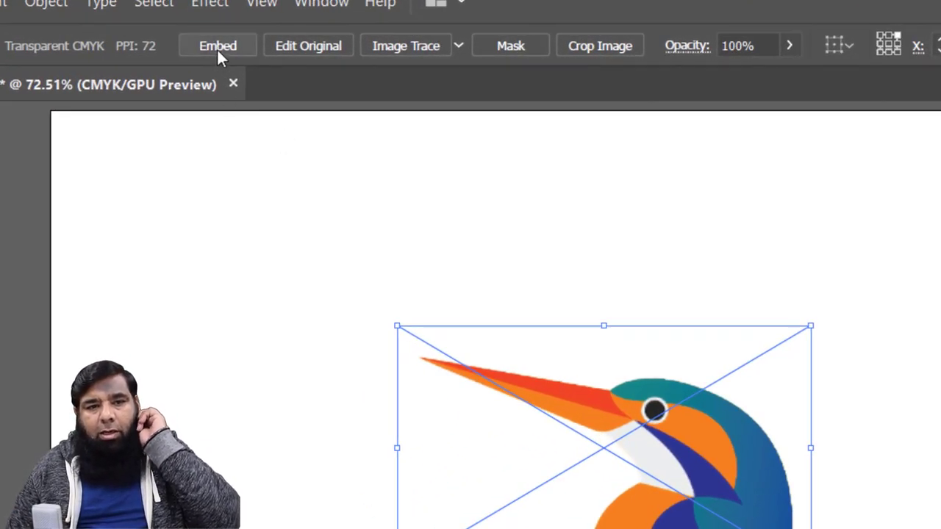
# Embed the kingfisher image and scale it to about 222.6 × 152.3 mm.
pyautogui.click(217, 46)
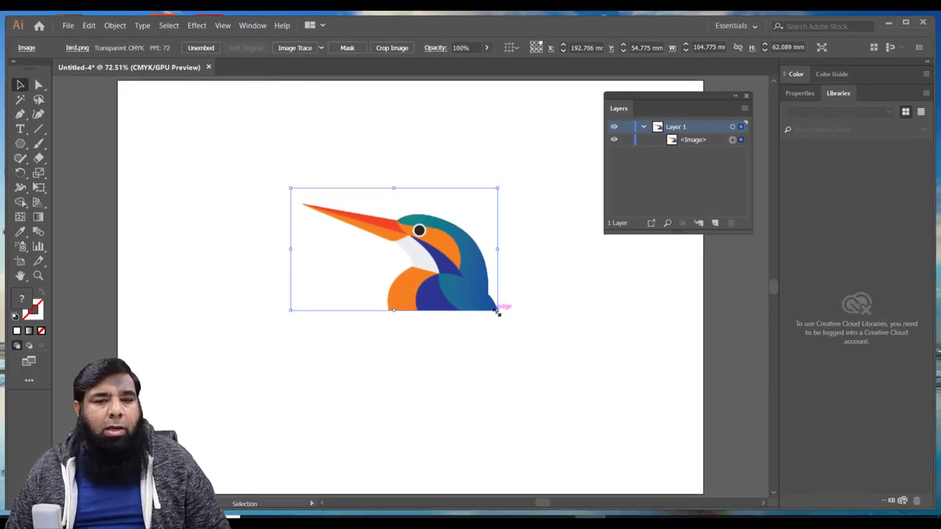
pyautogui.moveTo(498, 312); pyautogui.dragTo(596, 413)
pyautogui.moveTo(291, 188); pyautogui.dragTo(193, 143)
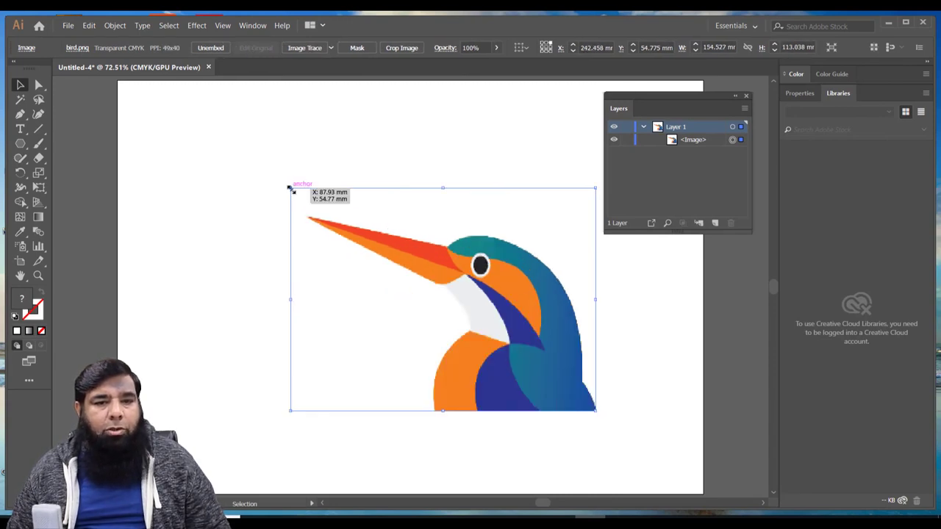
pyautogui.moveTo(477, 302); pyautogui.dragTo(477, 294)
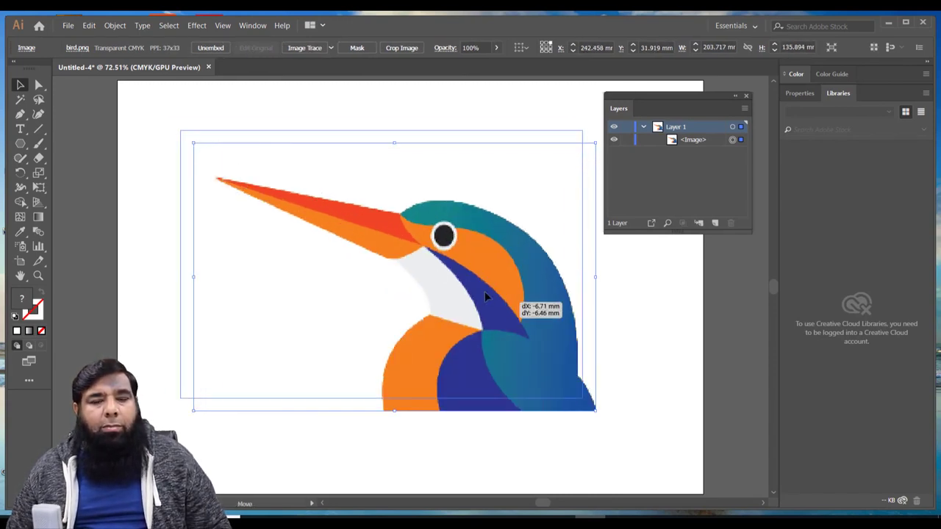
pyautogui.moveTo(559, 383); pyautogui.dragTo(596, 415)
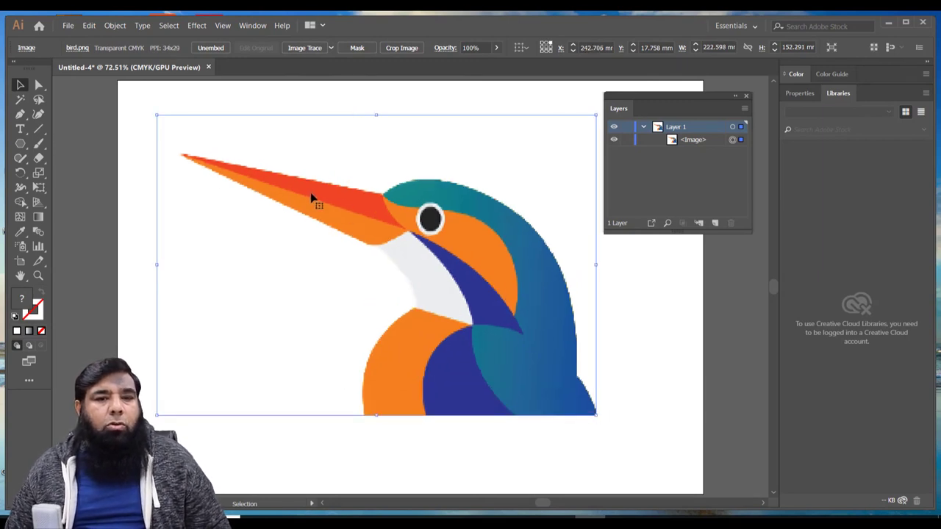
pyautogui.click(662, 139)
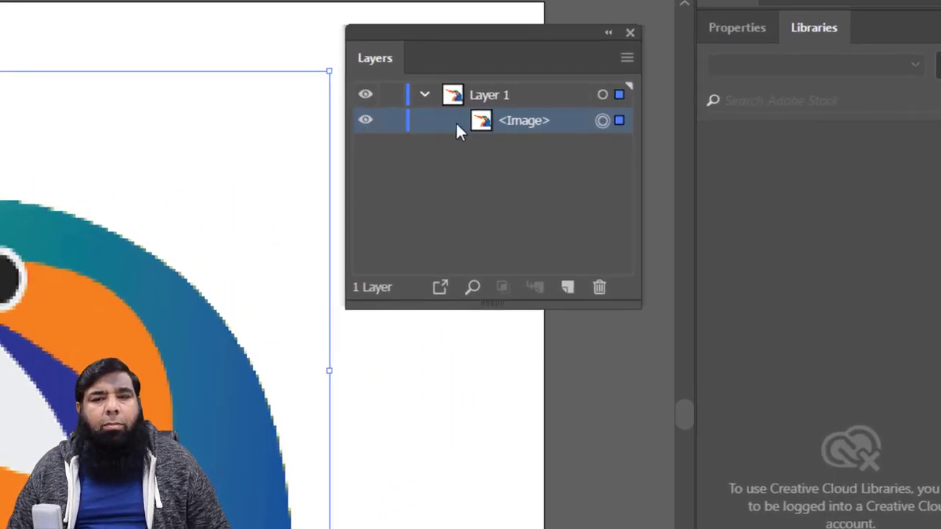
# Set Layer 1 as a Template layer from the Layers panel menu.
pyautogui.click(497, 94)
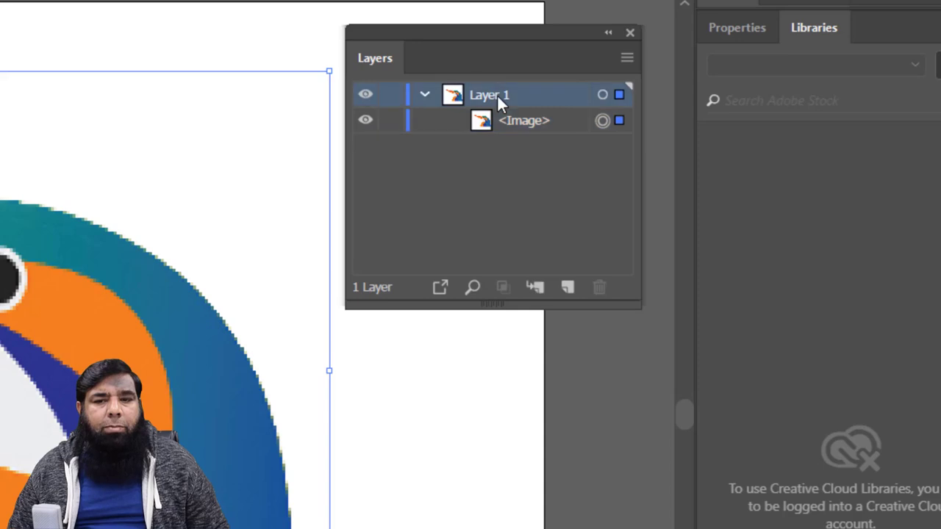
pyautogui.click(626, 58)
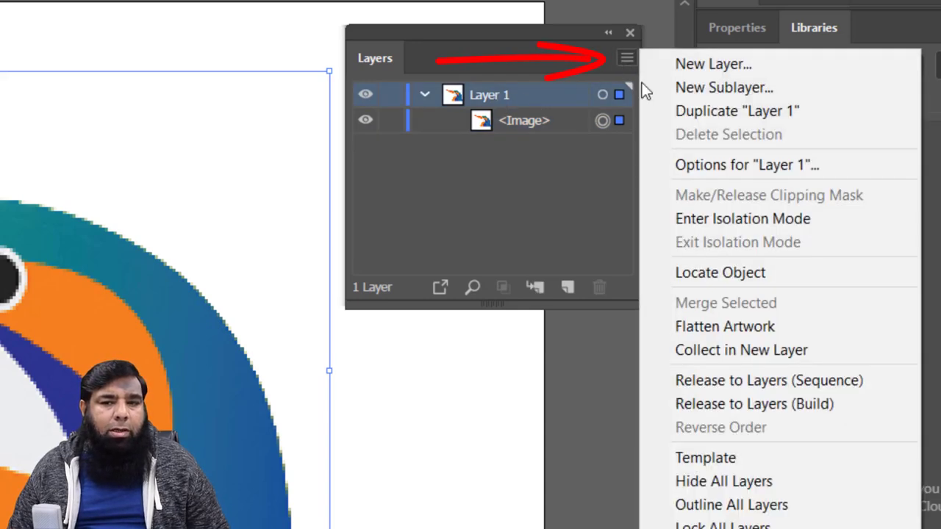
pyautogui.click(761, 457)
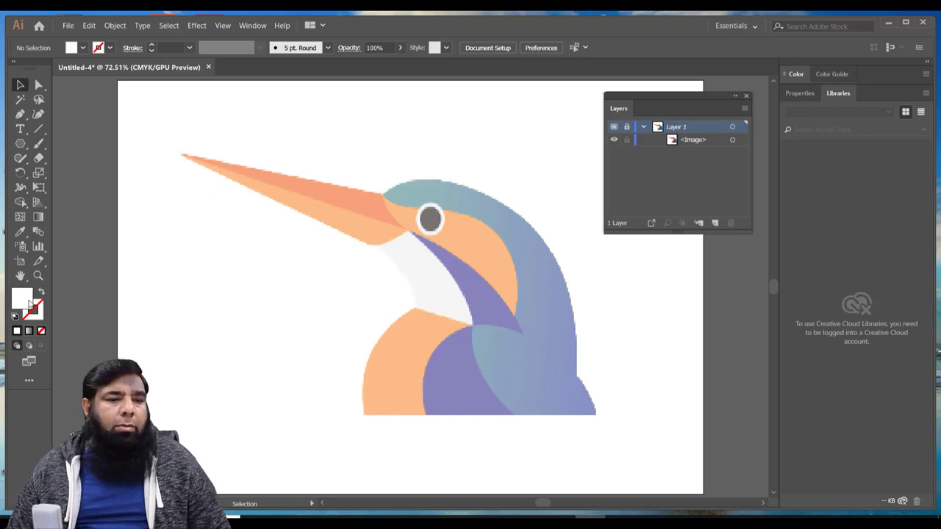
# Set the stroke colour to bright red in the Color Picker.
pyautogui.doubleClick(37, 310)
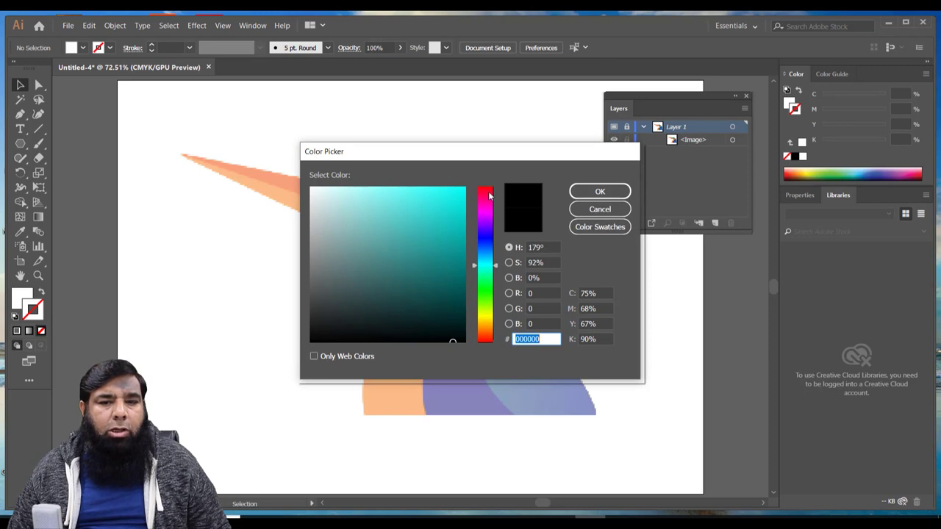
pyautogui.click(489, 192)
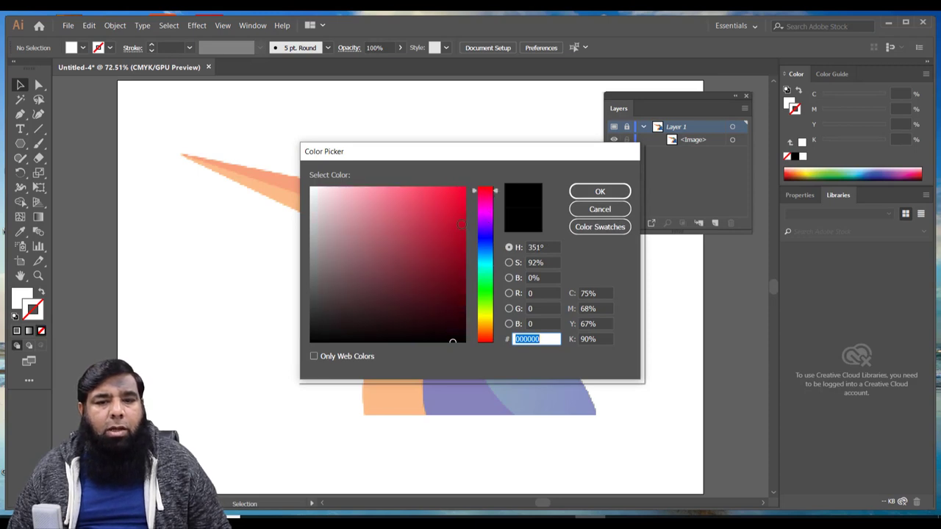
pyautogui.click(461, 229)
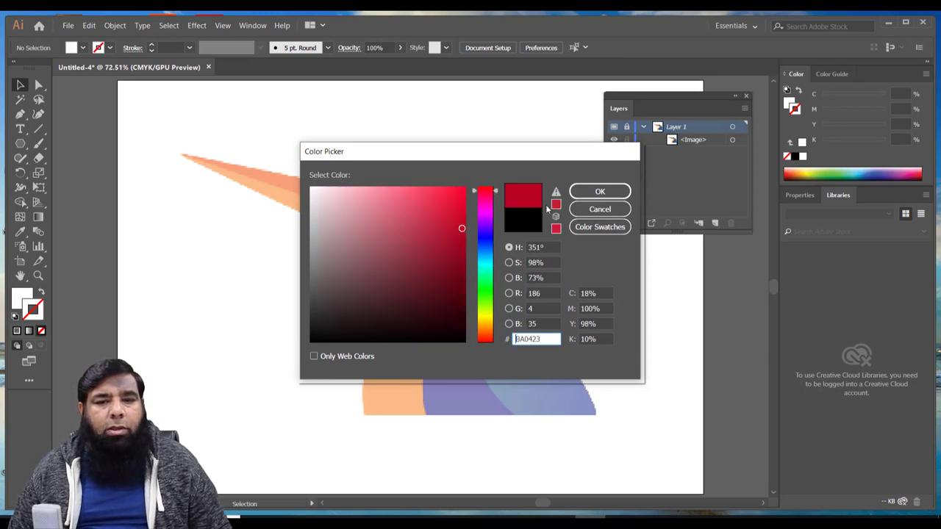
pyautogui.click(458, 193)
pyautogui.click(599, 191)
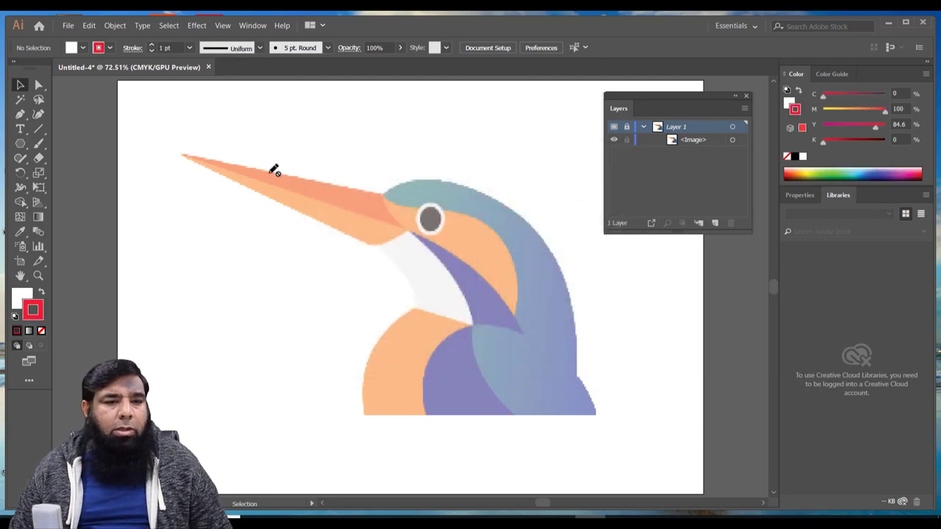
# Set the fill to None and add a new Layer 2 above the template.
pyautogui.press('x')
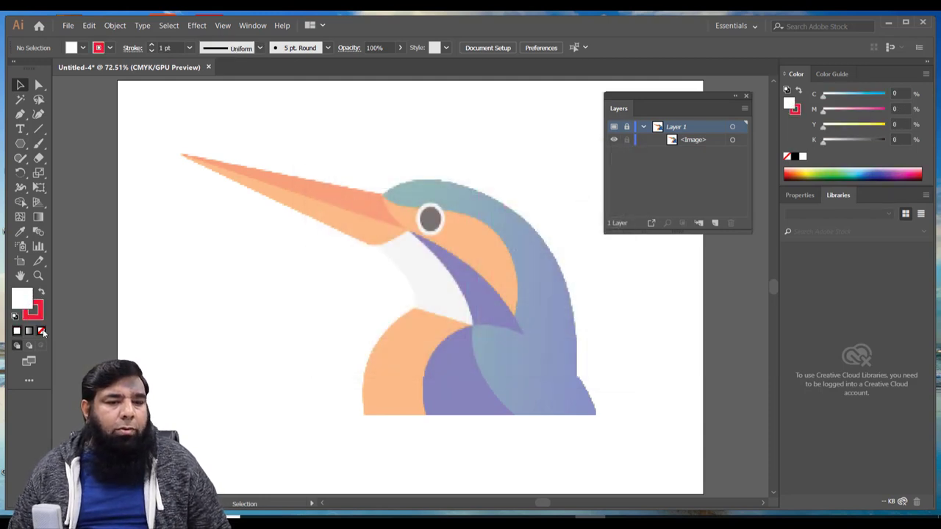
pyautogui.click(42, 331)
pyautogui.click(713, 223)
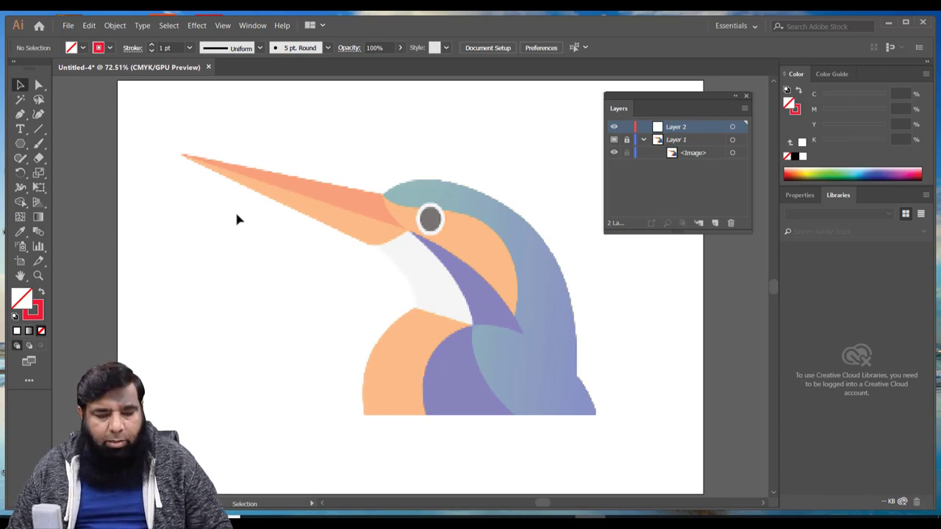
# Zoom in and trace the upper beak as a closed red Pen path.
pyautogui.scroll(1, 237, 218)
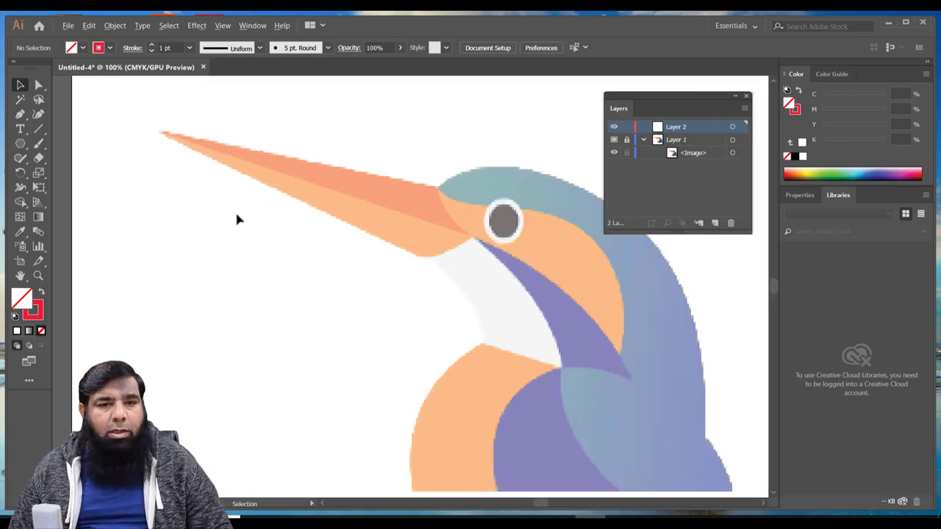
pyautogui.scroll(1, 236, 218)
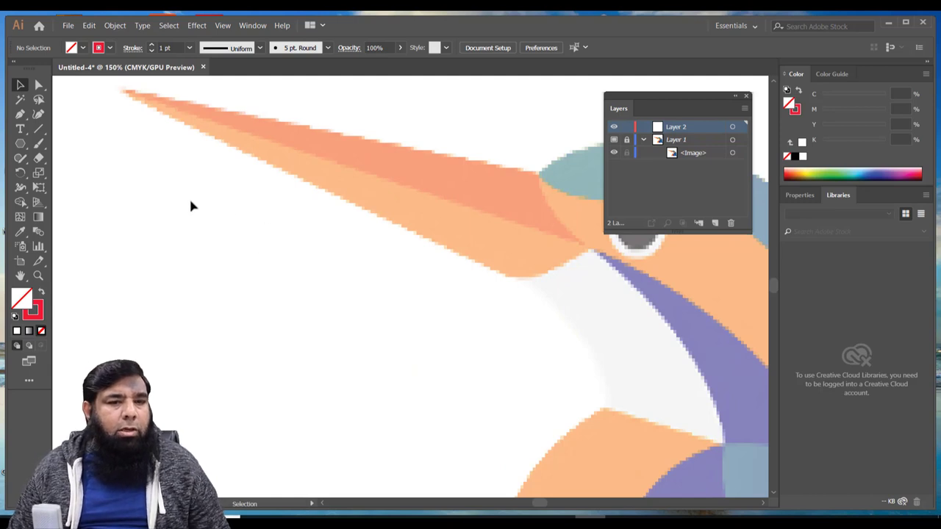
pyautogui.click(19, 114)
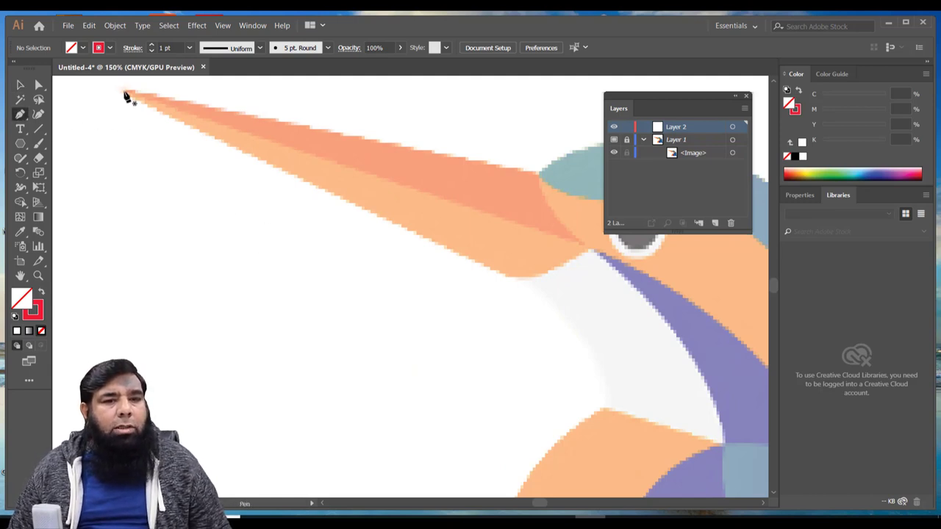
pyautogui.click(124, 91)
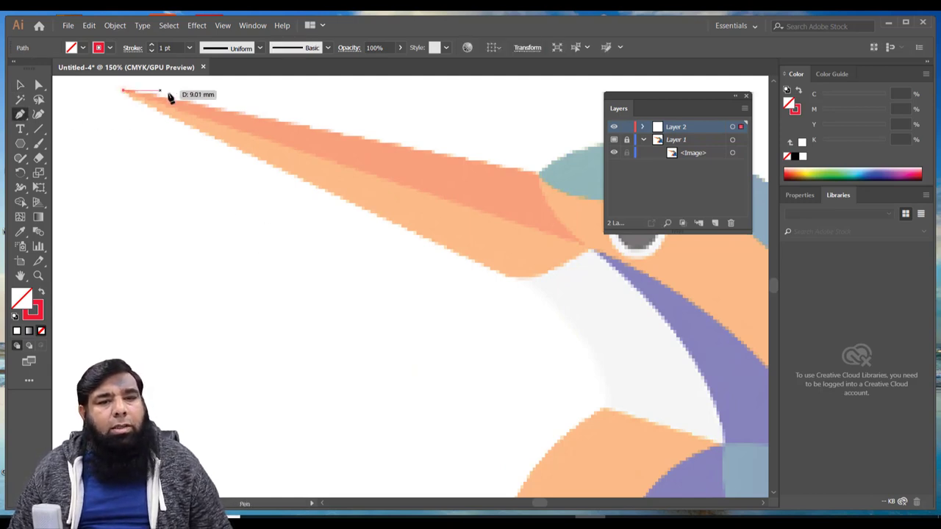
pyautogui.click(537, 177)
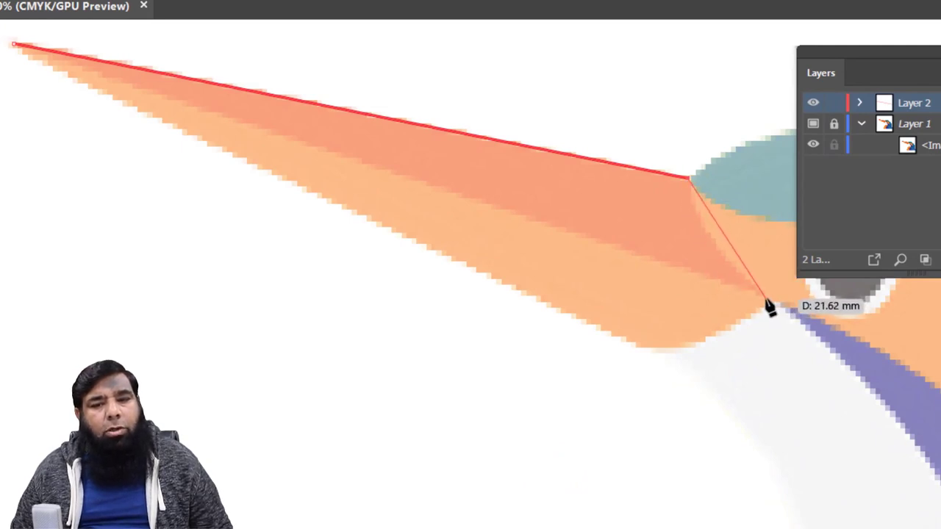
pyautogui.moveTo(766, 299)
pyautogui.mouseDown()
pyautogui.moveTo(813, 318)
pyautogui.moveTo(835, 353)
pyautogui.mouseUp()
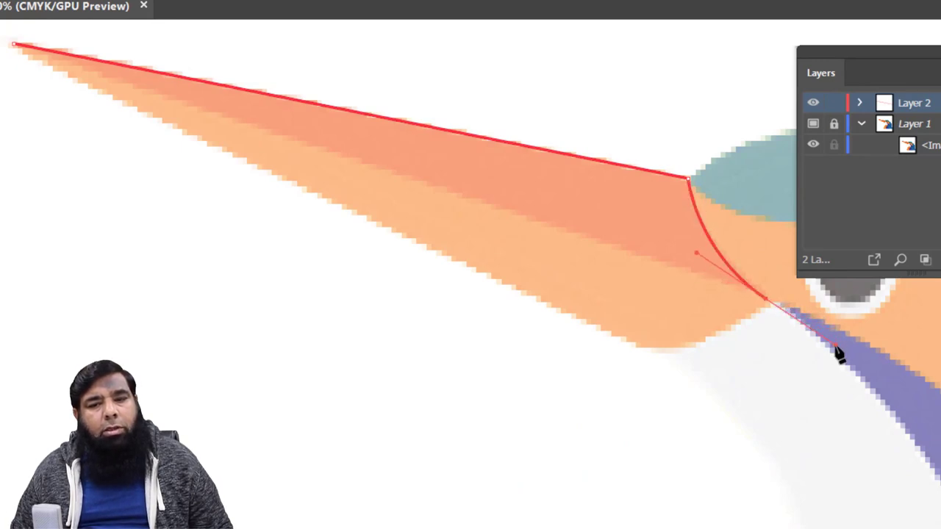
pyautogui.click(766, 300)
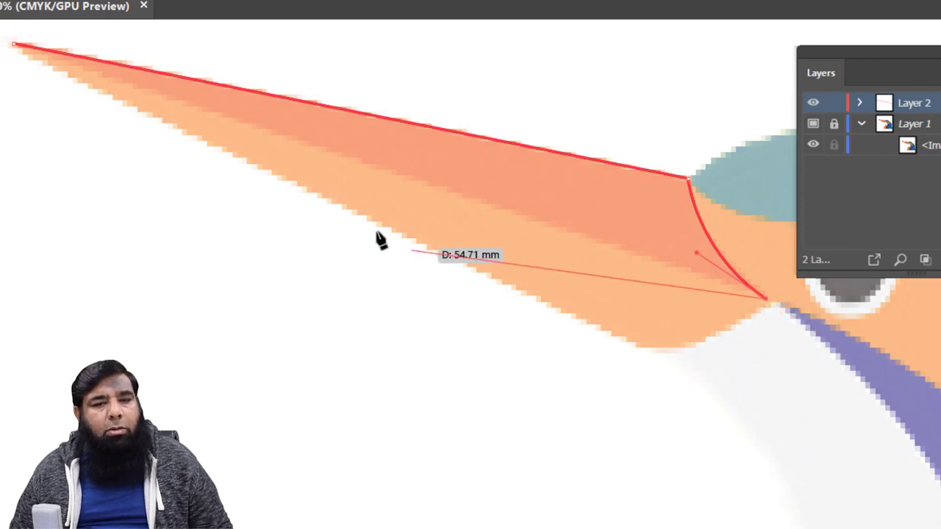
pyautogui.click(14, 44)
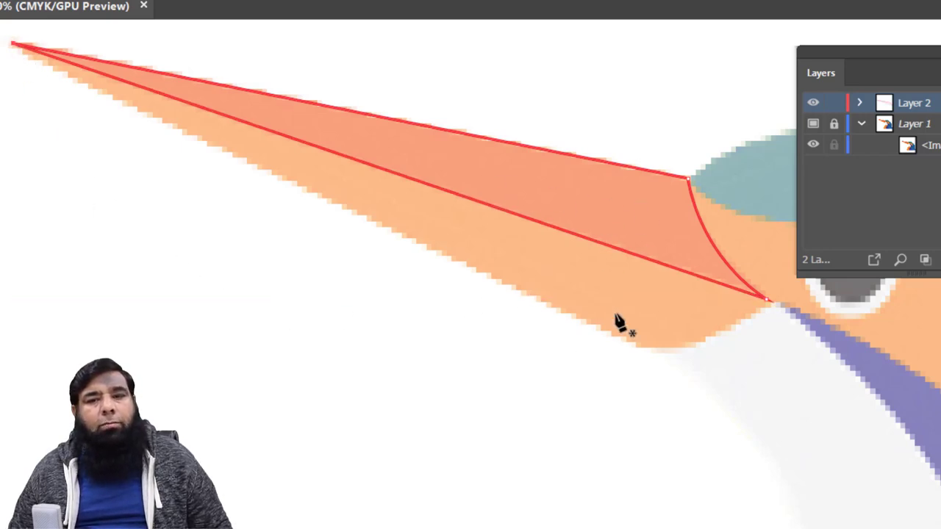
# Lock and hide the upper-beak layer, then add a new Layer 3.
pyautogui.click(833, 105)
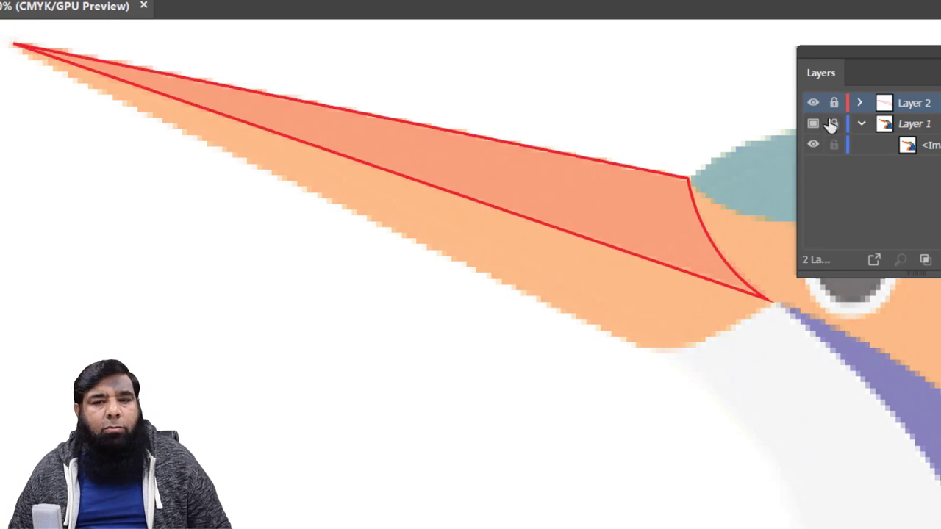
pyautogui.click(813, 104)
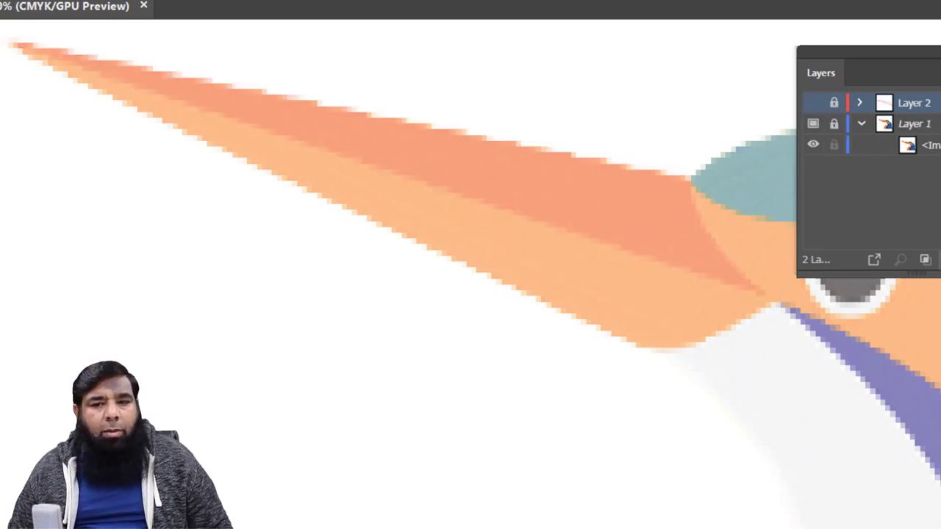
pyautogui.hotkey('ctrl', 'l')
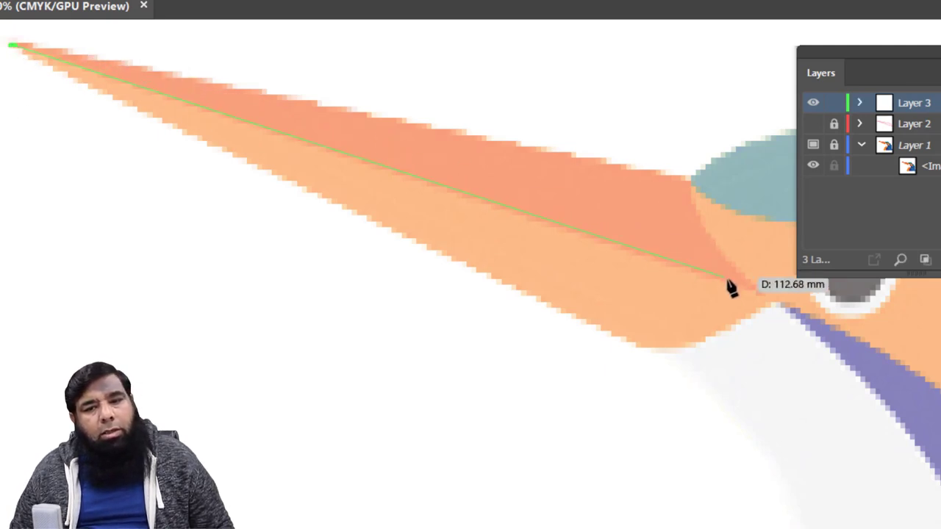
# Trace the lower beak as a closed path on Layer 3, then lock and hide Layer 3.
pyautogui.click(768, 298)
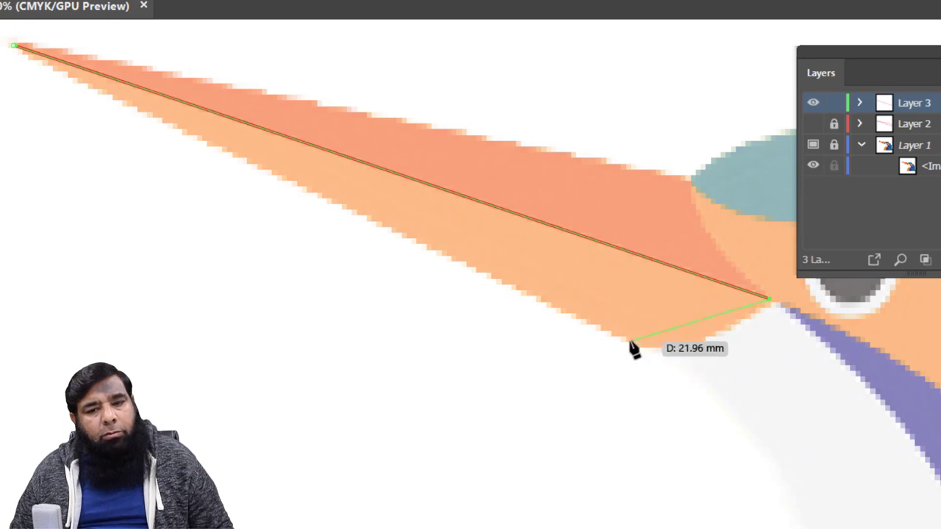
pyautogui.moveTo(555, 319)
pyautogui.mouseDown()
pyautogui.moveTo(549, 329)
pyautogui.moveTo(557, 321)
pyautogui.mouseUp()
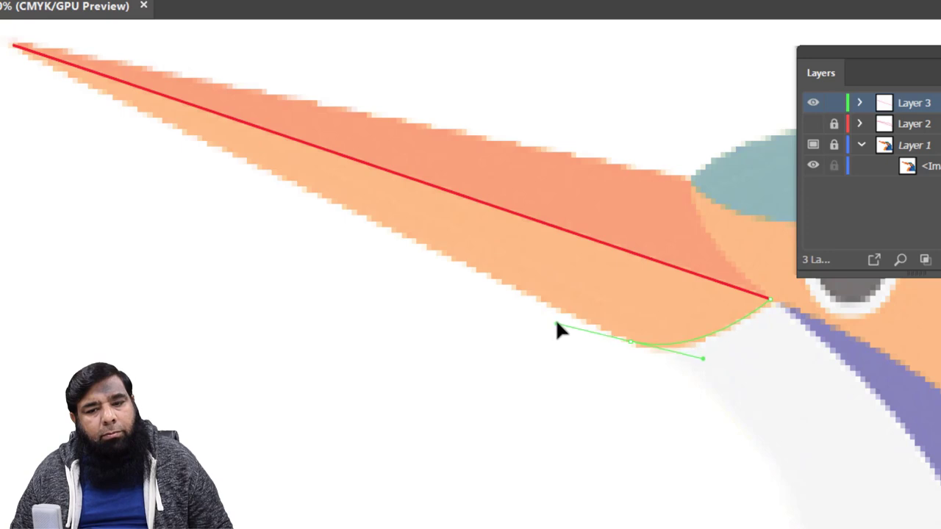
pyautogui.click(631, 344)
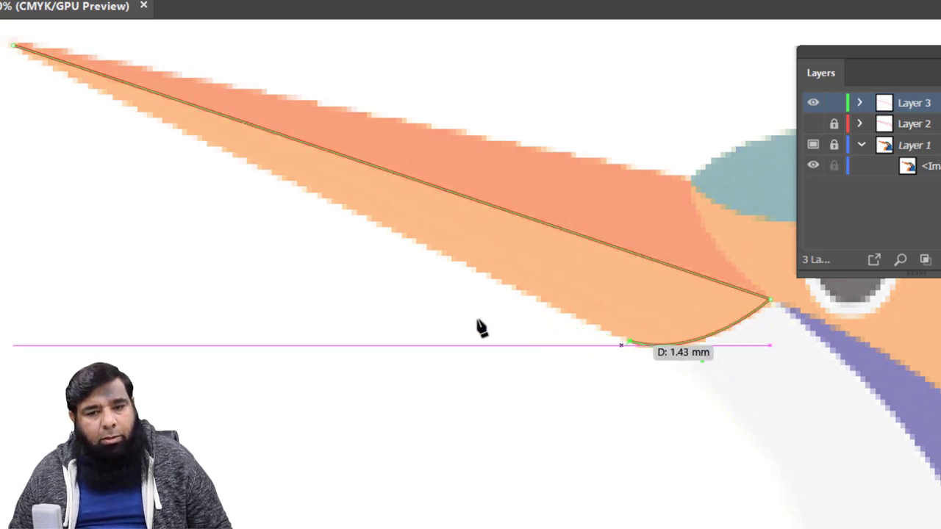
pyautogui.click(13, 45)
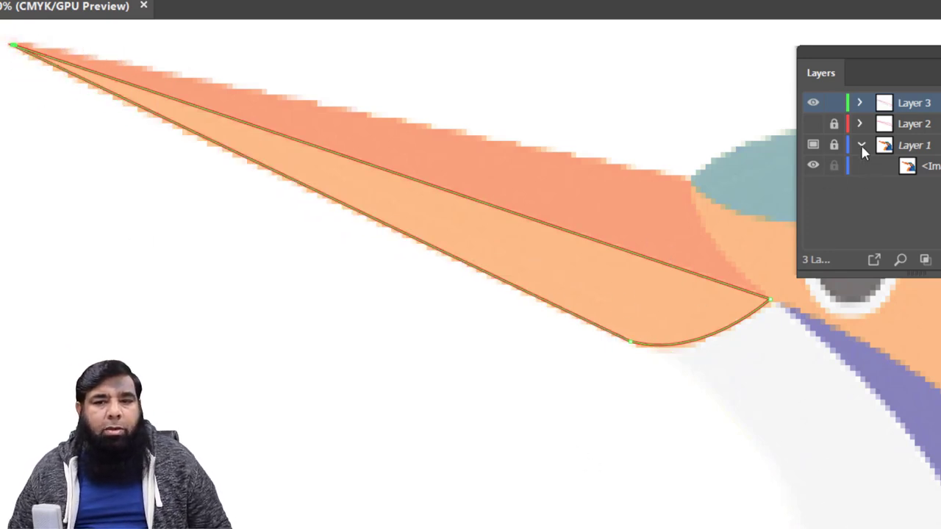
pyautogui.click(833, 104)
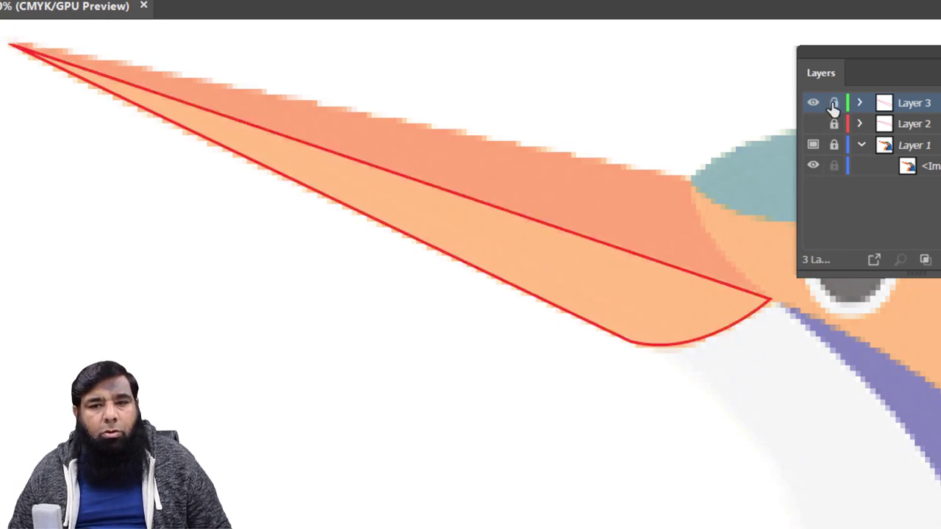
pyautogui.click(813, 104)
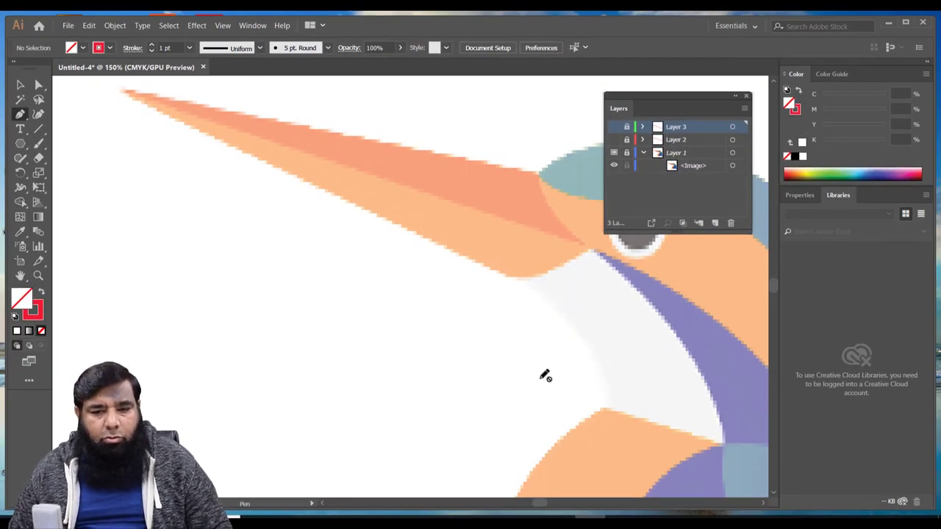
# Add a new layer and begin an outline from the beak join over the eye.
pyautogui.click(713, 224)
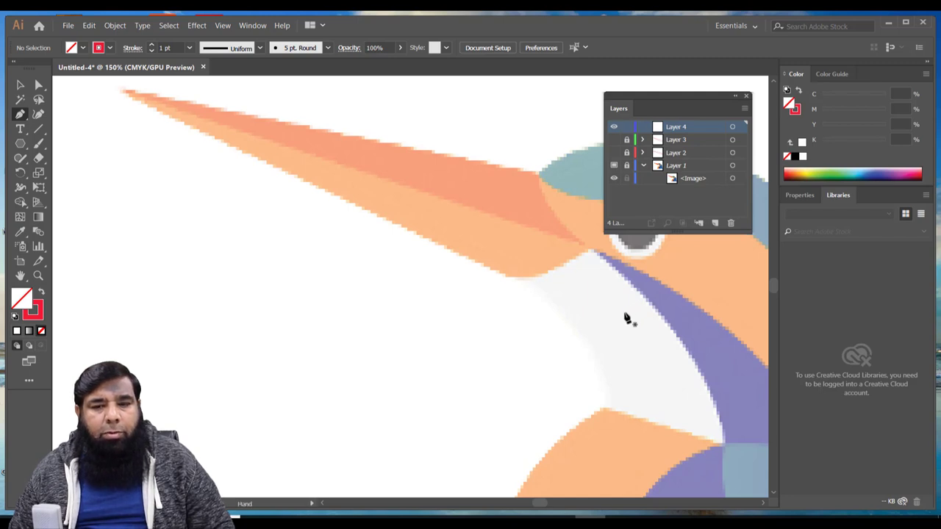
pyautogui.moveTo(601, 314); pyautogui.dragTo(361, 301)
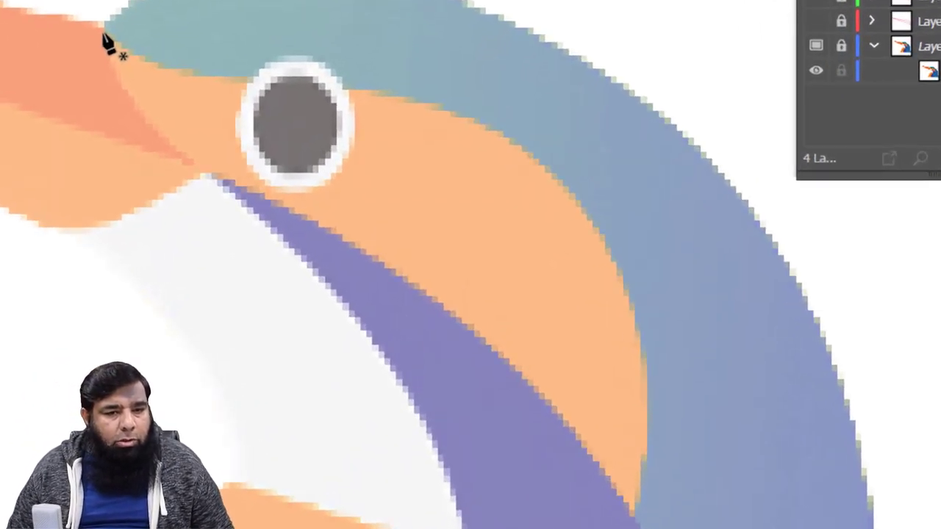
pyautogui.click(104, 31)
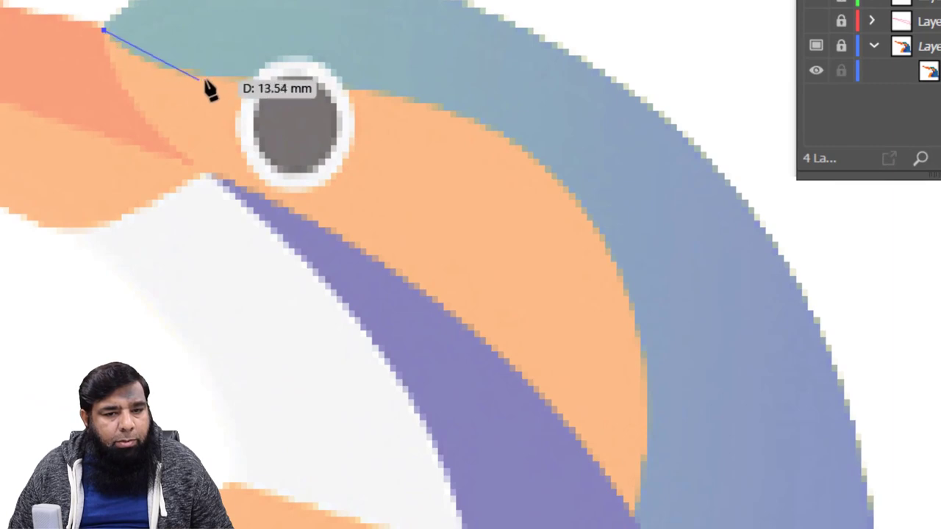
pyautogui.click(238, 78)
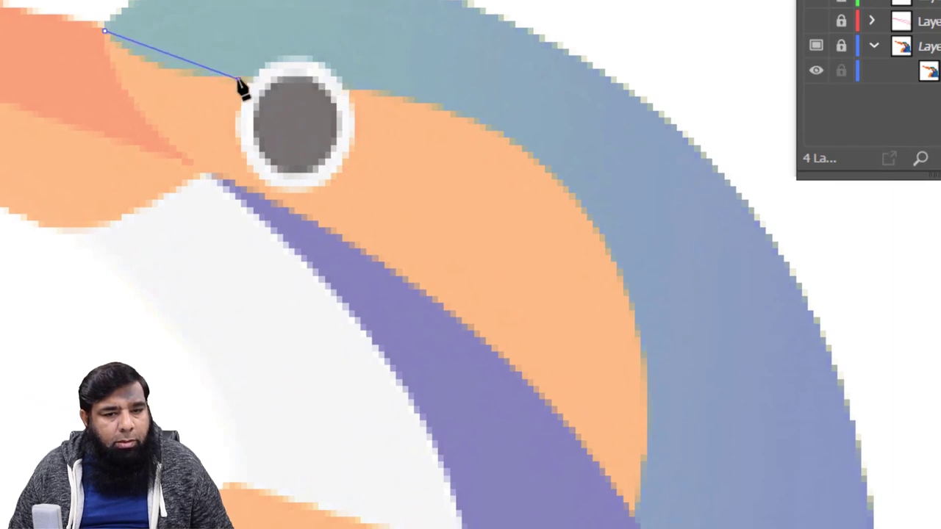
pyautogui.moveTo(288, 80); pyautogui.dragTo(343, 83)
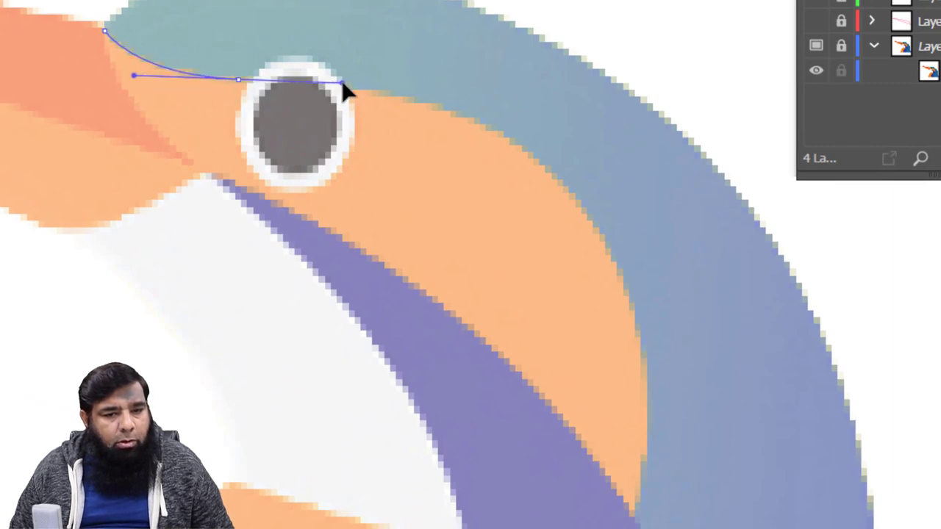
pyautogui.click(239, 78)
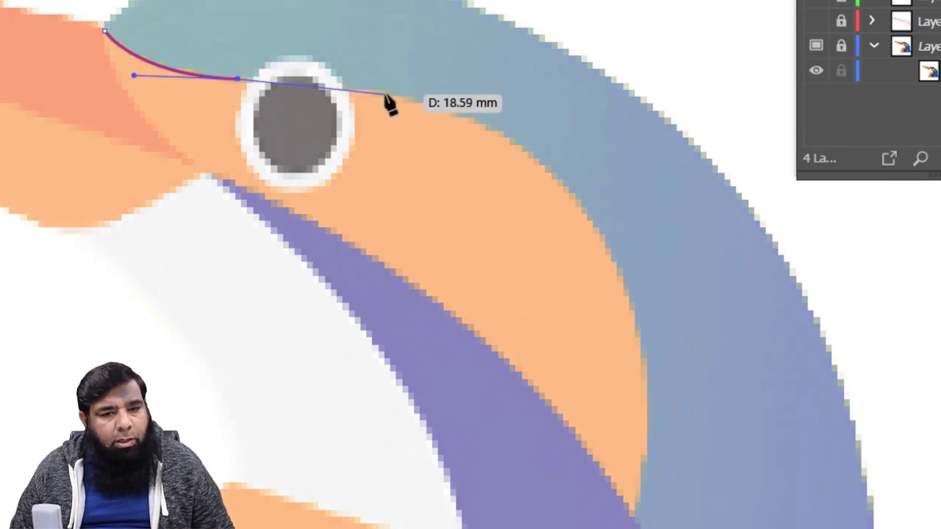
pyautogui.moveTo(385, 95); pyautogui.dragTo(394, 99)
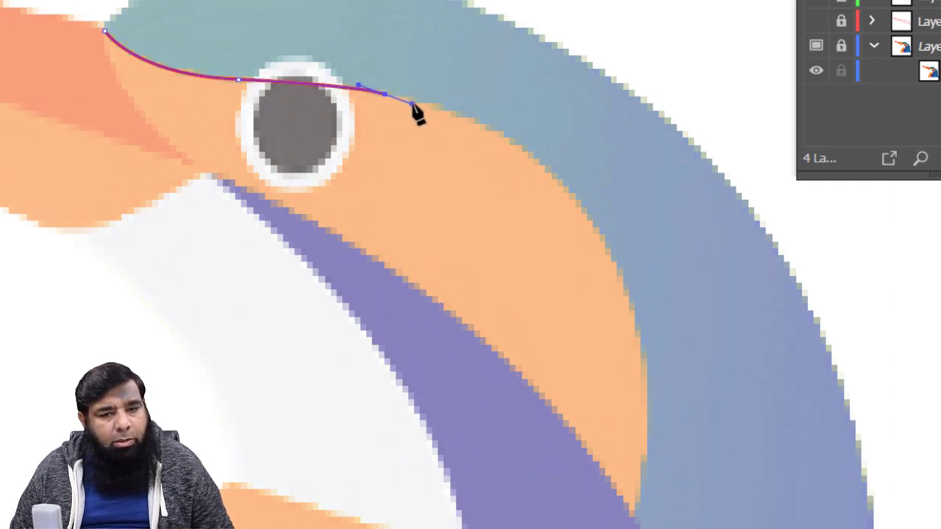
pyautogui.click(385, 94)
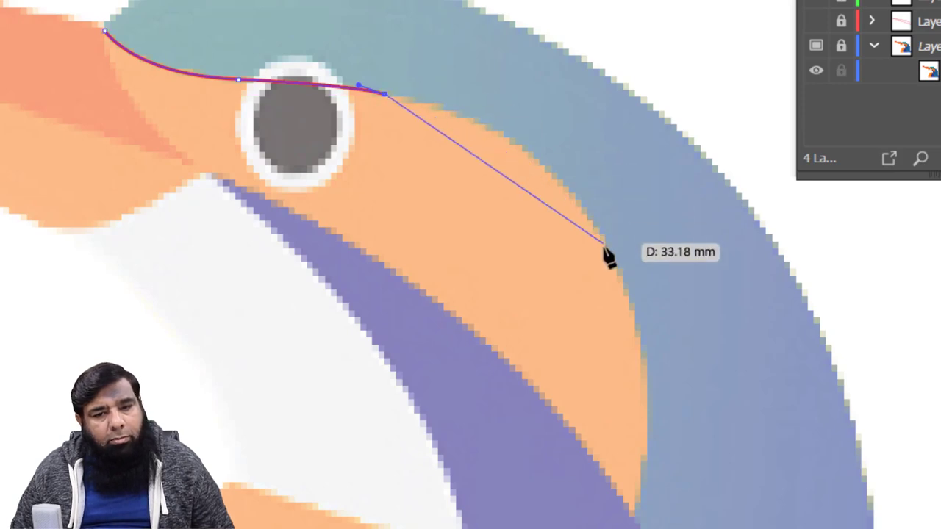
# Continue the outline down the orange cheek and under the eye, then lock and hide Layer 4.
pyautogui.click(609, 260)
pyautogui.moveTo(610, 261)
pyautogui.mouseDown()
pyautogui.moveTo(697, 430)
pyautogui.moveTo(695, 446)
pyautogui.moveTo(665, 402)
pyautogui.mouseUp()
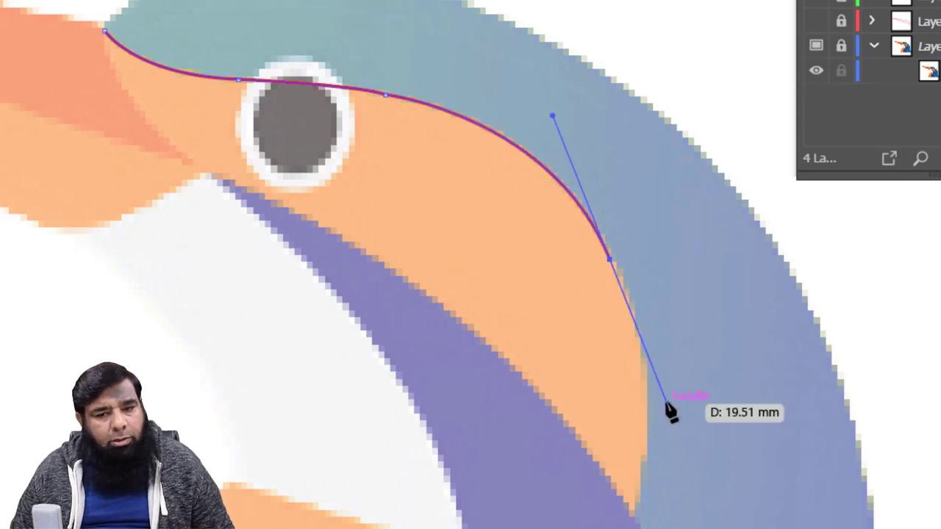
pyautogui.click(609, 261)
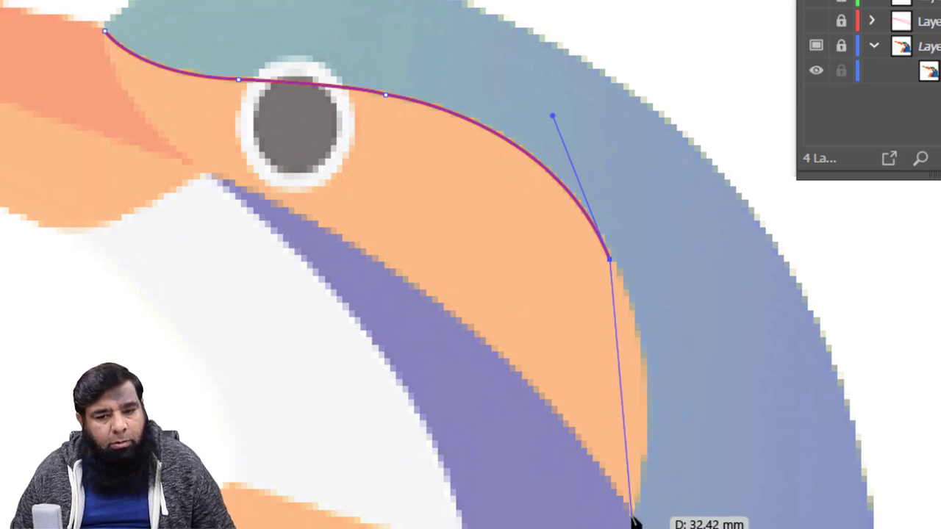
pyautogui.moveTo(631, 518); pyautogui.dragTo(616, 528)
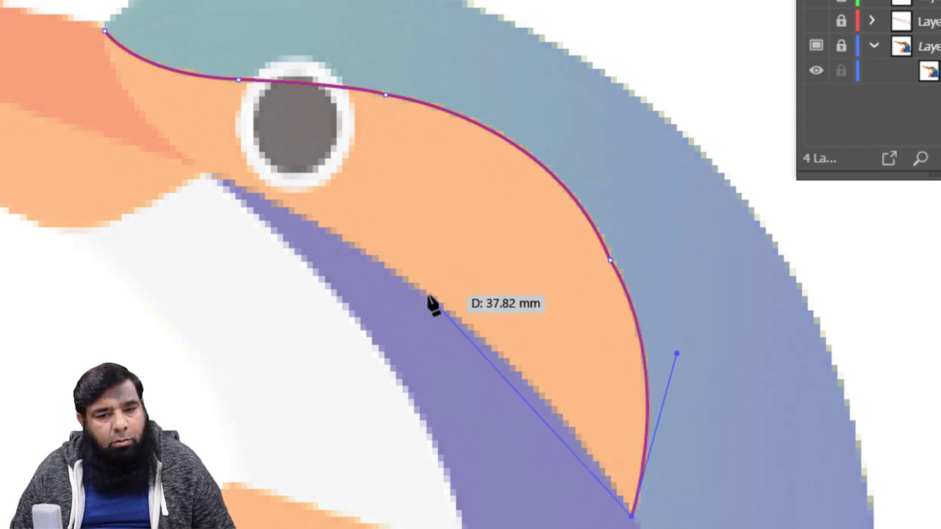
pyautogui.moveTo(428, 294)
pyautogui.mouseDown()
pyautogui.moveTo(395, 294)
pyautogui.moveTo(312, 218)
pyautogui.mouseUp()
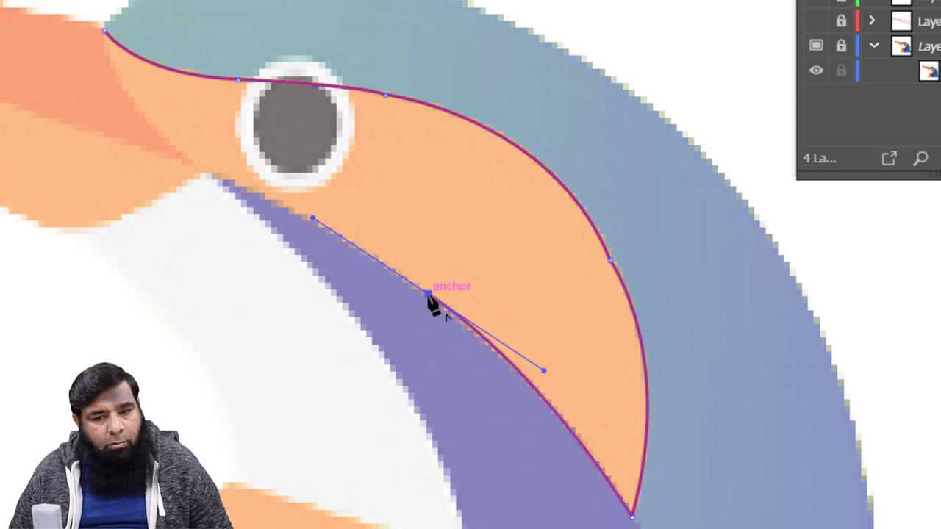
pyautogui.click(428, 295)
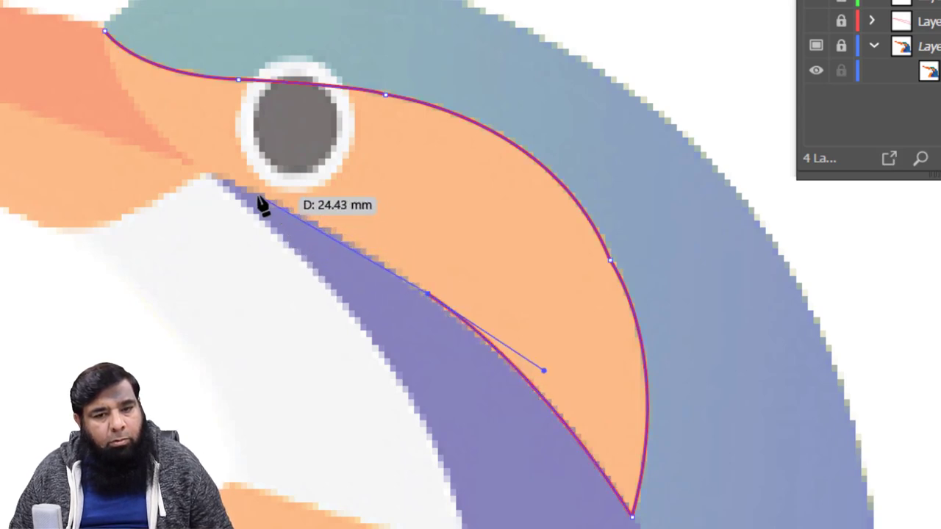
pyautogui.moveTo(249, 193); pyautogui.dragTo(185, 170)
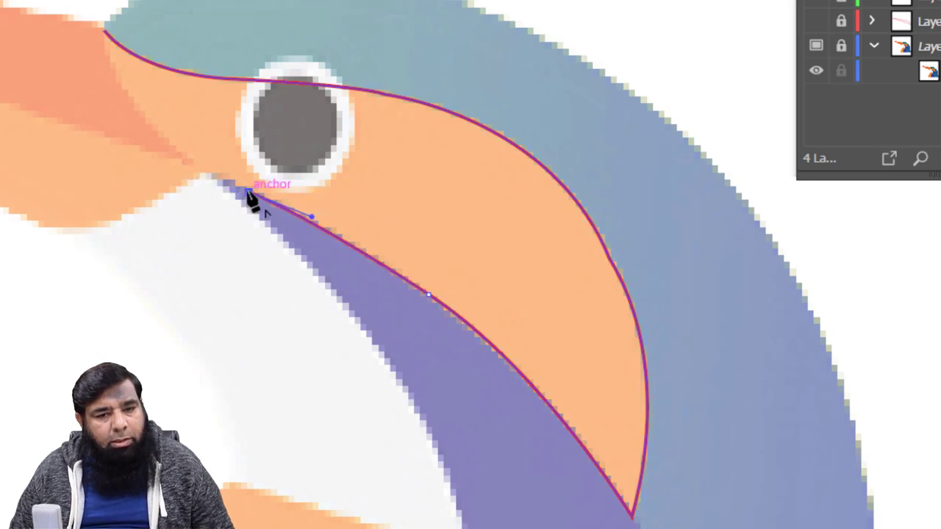
pyautogui.moveTo(249, 192)
pyautogui.mouseDown()
pyautogui.moveTo(127, 103)
pyautogui.moveTo(92, 28)
pyautogui.moveTo(105, 37)
pyautogui.mouseUp()
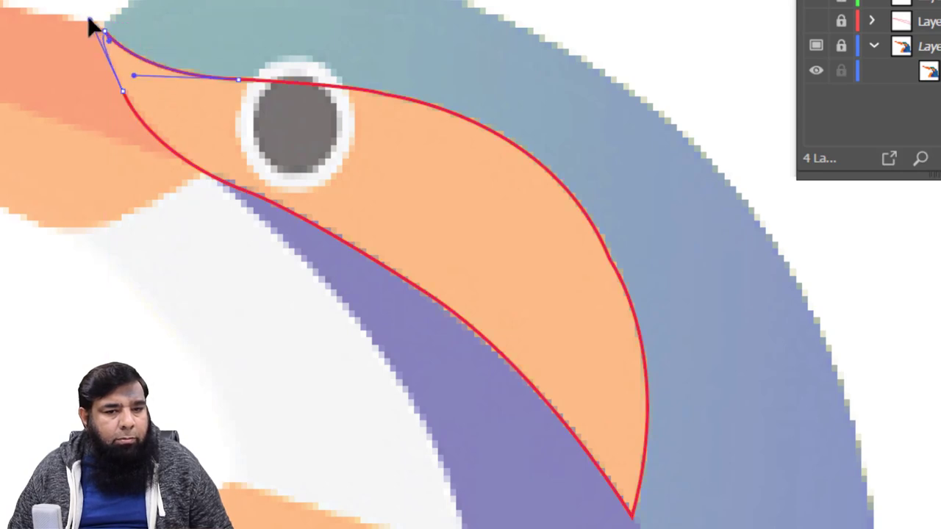
pyautogui.moveTo(94, 25)
pyautogui.mouseDown()
pyautogui.moveTo(112, 36)
pyautogui.moveTo(108, 29)
pyautogui.mouseUp()
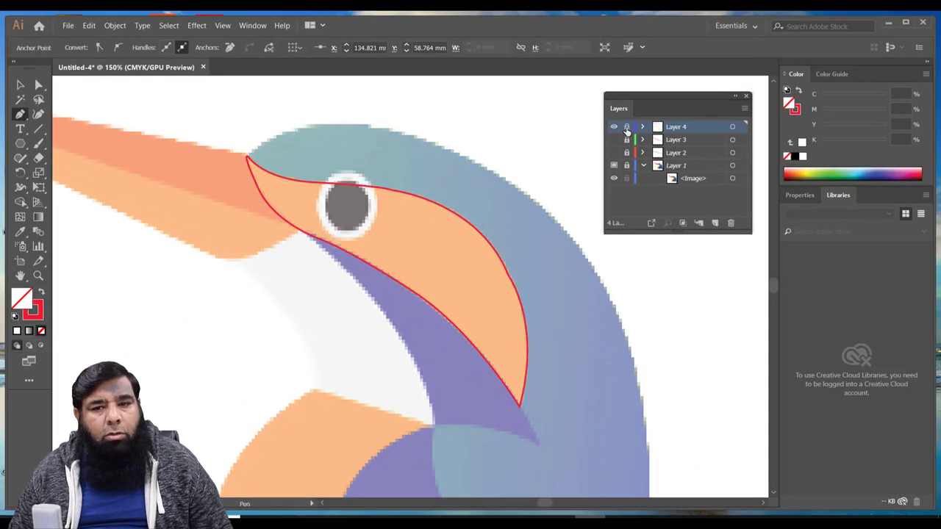
pyautogui.click(628, 126)
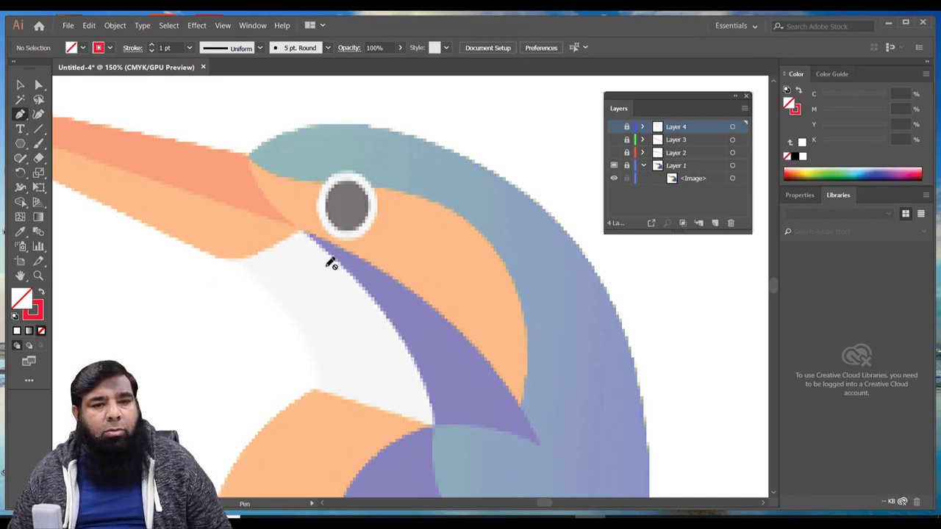
# On new Layer 5, trace the purple stripe below the beak as a closed path.
pyautogui.click(698, 223)
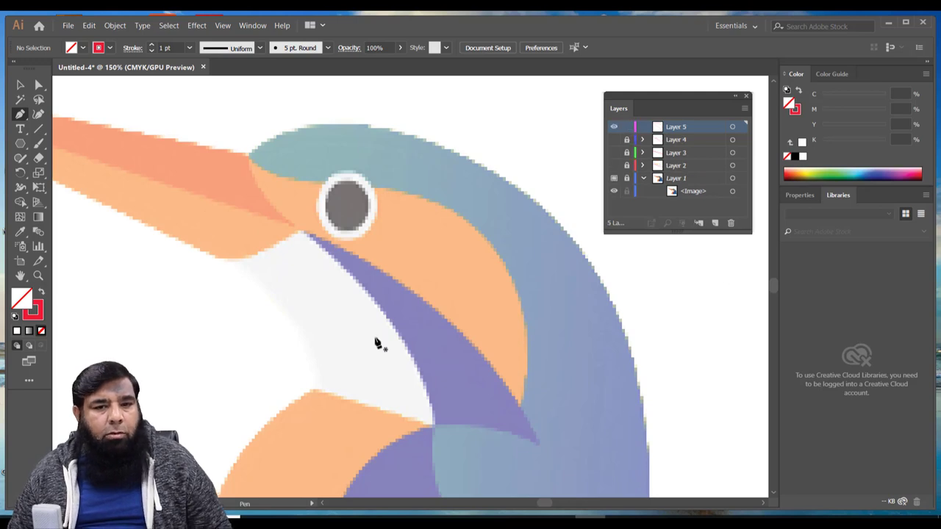
pyautogui.click(473, 291)
pyautogui.click(539, 441)
pyautogui.scroll(-5, 606, 434)
pyautogui.scroll(2, 558, 375)
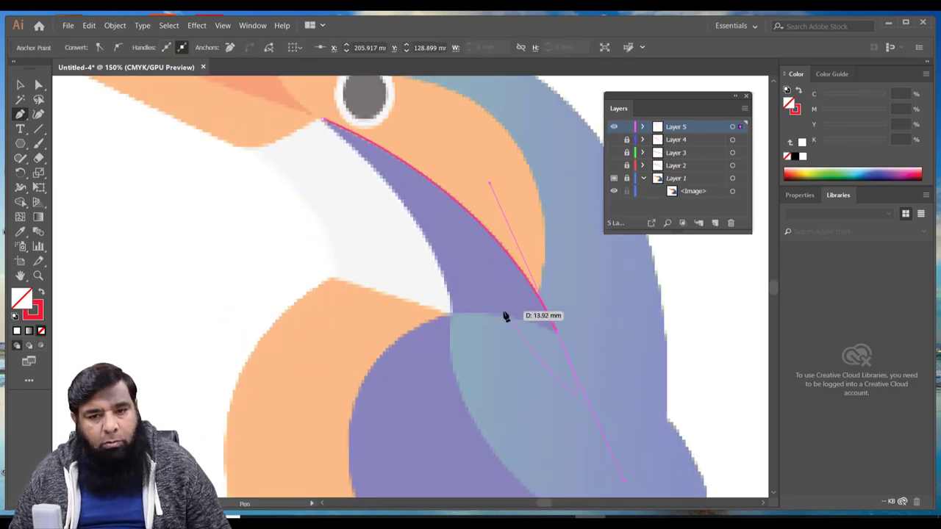
pyautogui.click(450, 315)
pyautogui.moveTo(322, 125); pyautogui.dragTo(277, 115)
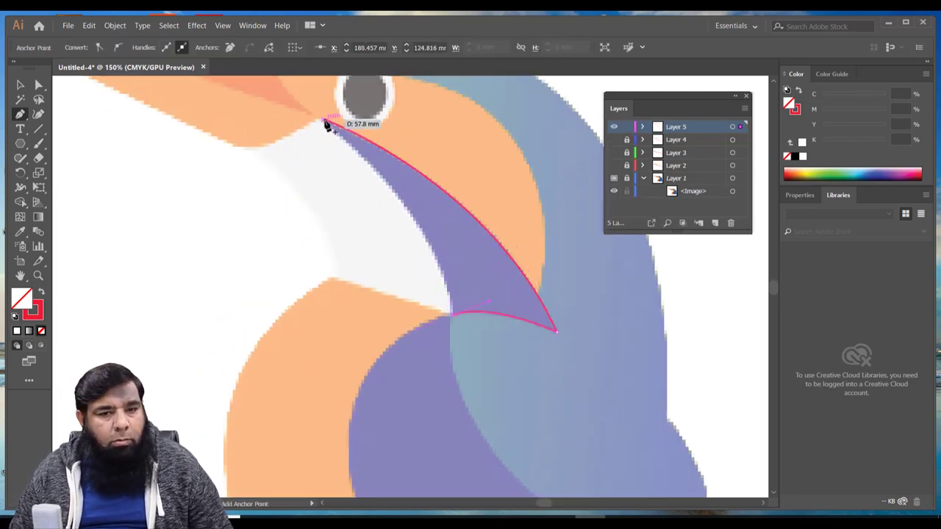
pyautogui.scroll(3, 221, 128)
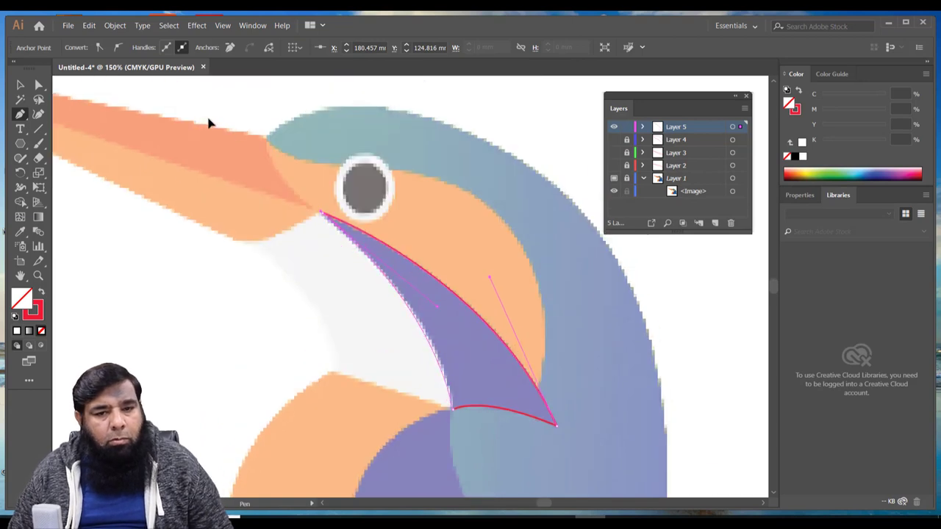
# On new Layer 6, trace the white throat patch as a closed path and lock the layer.
pyautogui.click(715, 224)
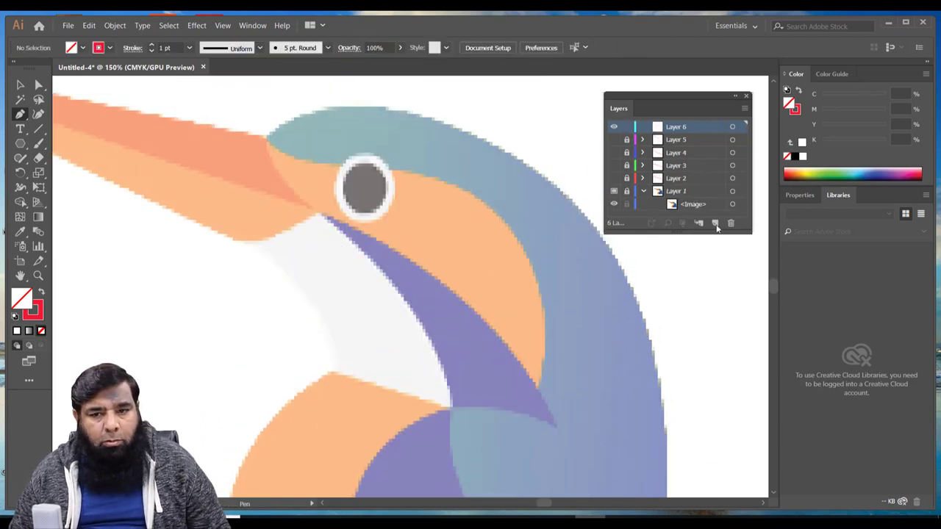
pyautogui.click(317, 216)
pyautogui.click(267, 239)
pyautogui.click(236, 240)
pyautogui.moveTo(279, 403); pyautogui.dragTo(262, 425)
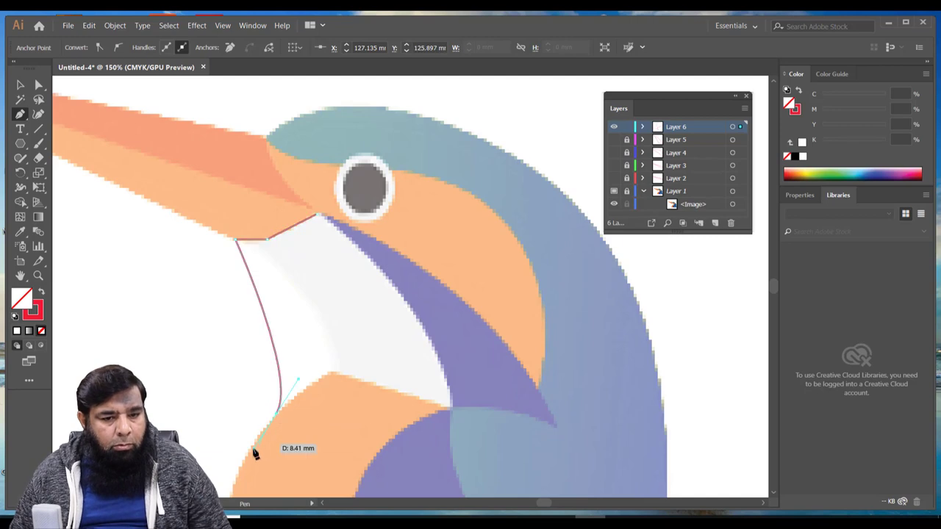
pyautogui.click(329, 374)
pyautogui.click(450, 407)
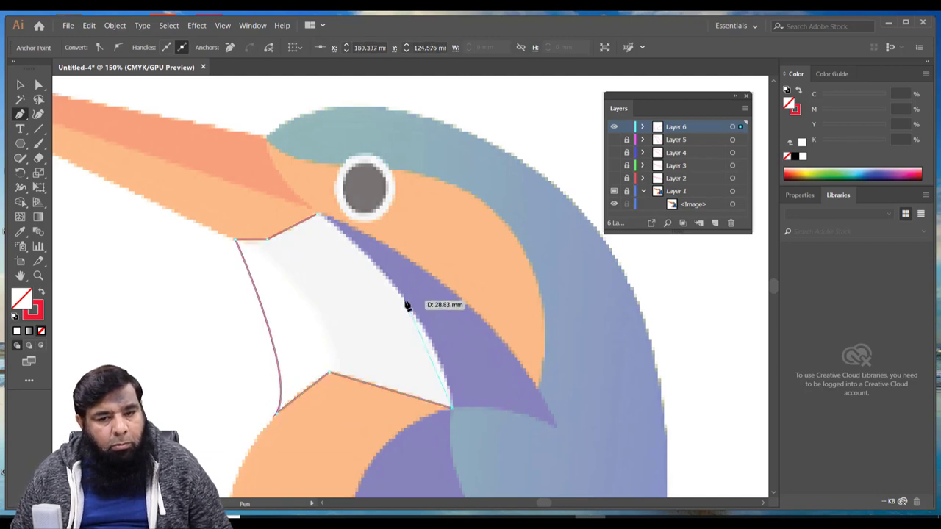
pyautogui.moveTo(319, 214); pyautogui.dragTo(291, 214)
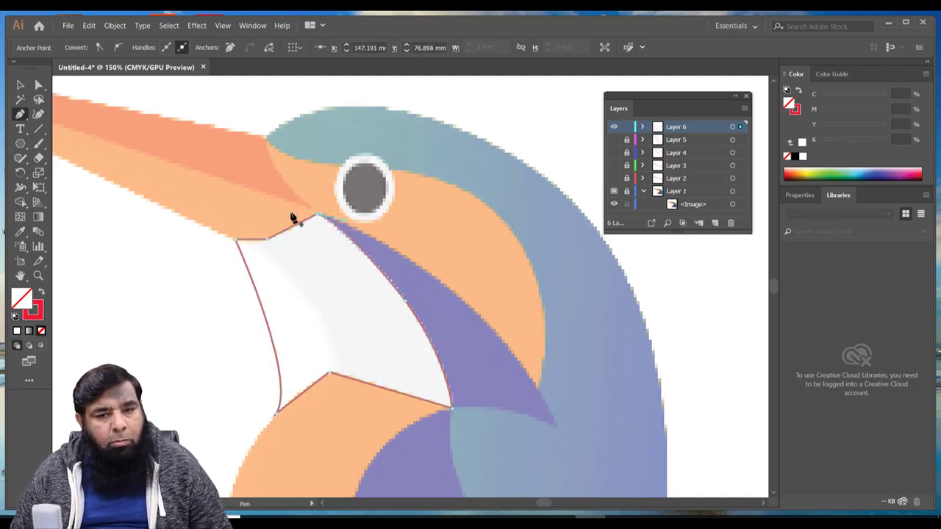
pyautogui.click(624, 130)
pyautogui.click(714, 223)
pyautogui.scroll(-10, 412, 294)
# Trace the orange breast as a closed path on Layer 7, then hide that layer.
pyautogui.scroll(5, 345, 169)
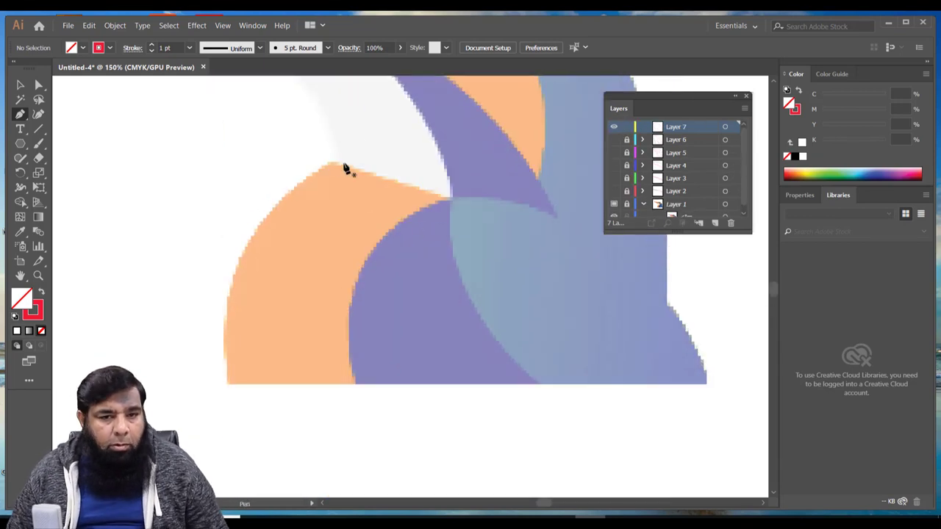
pyautogui.scroll(-5, 230, 380)
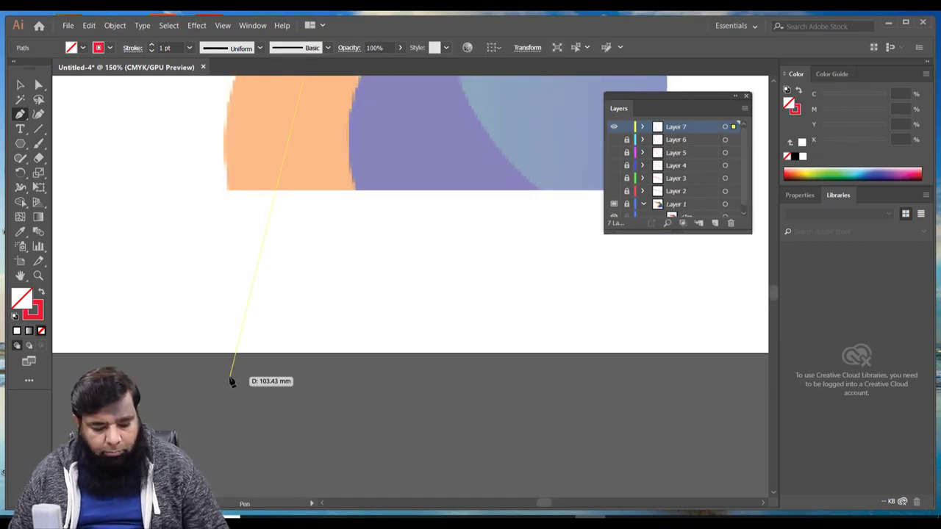
pyautogui.scroll(5, 271, 241)
pyautogui.click(307, 179)
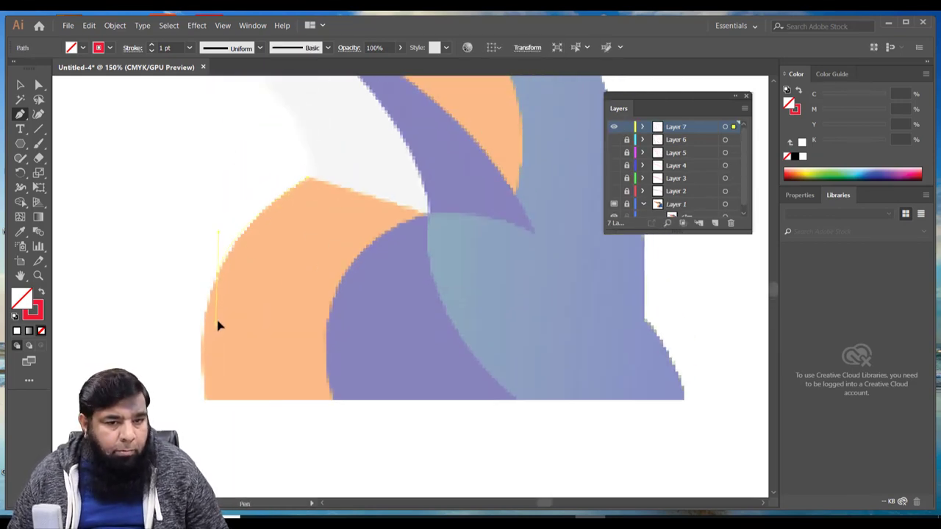
pyautogui.moveTo(215, 307); pyautogui.dragTo(206, 360)
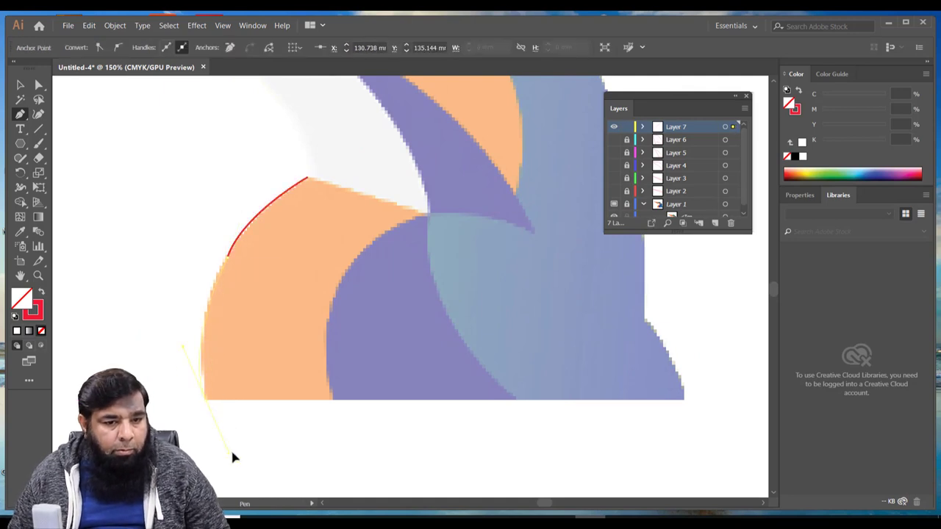
pyautogui.moveTo(232, 457); pyautogui.dragTo(221, 435)
pyautogui.click(333, 400)
pyautogui.click(337, 288)
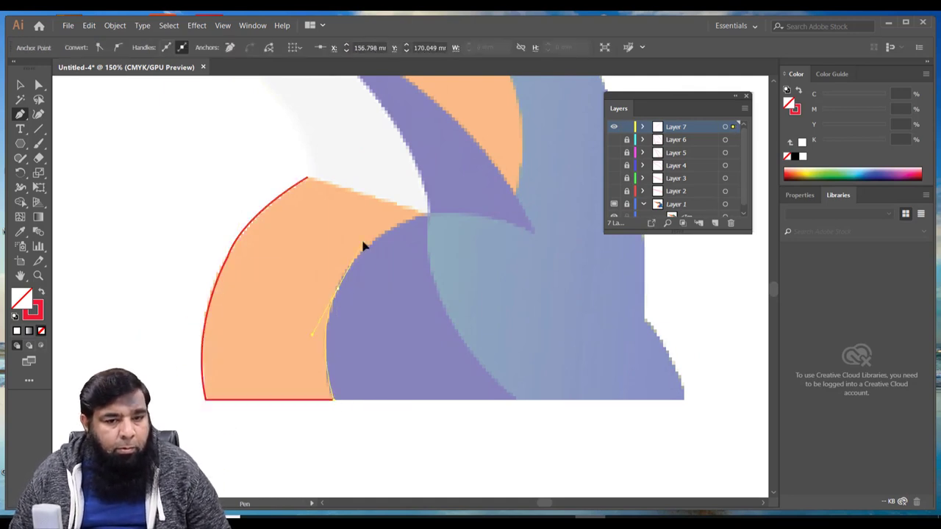
pyautogui.moveTo(426, 214); pyautogui.dragTo(499, 200)
pyautogui.click(309, 179)
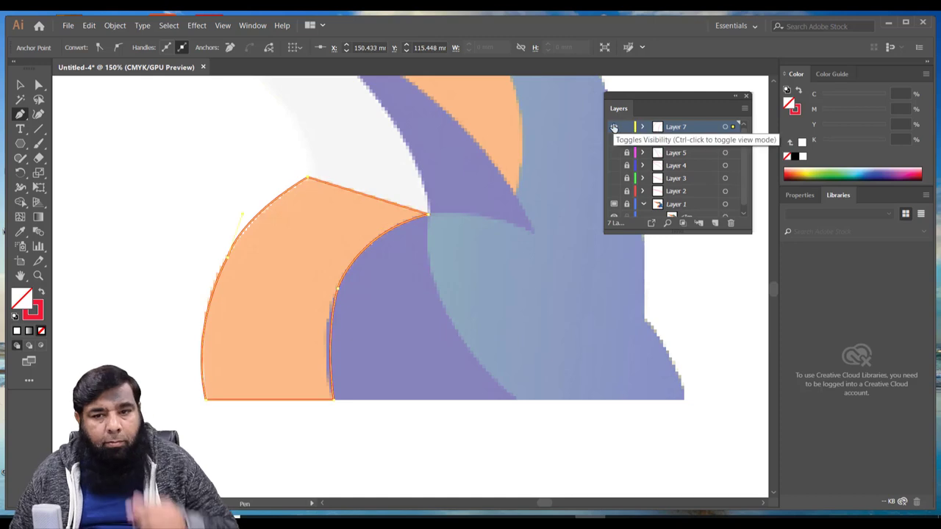
pyautogui.hotkey('ctrl', 'l')
pyautogui.click(614, 140)
# Trace the purple wing as a closed path on Layer 8, then hide and lock it.
pyautogui.click(428, 215)
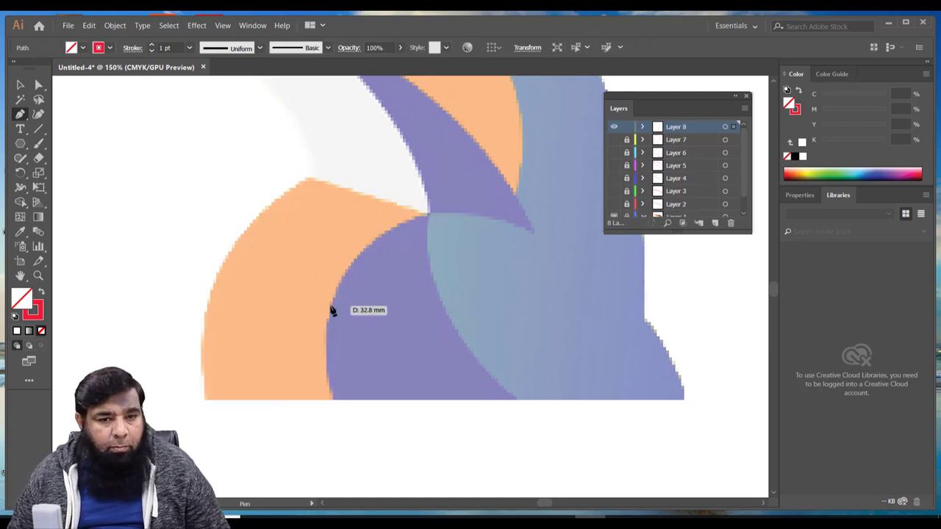
pyautogui.moveTo(331, 305); pyautogui.dragTo(322, 384)
pyautogui.moveTo(346, 415); pyautogui.dragTo(349, 437)
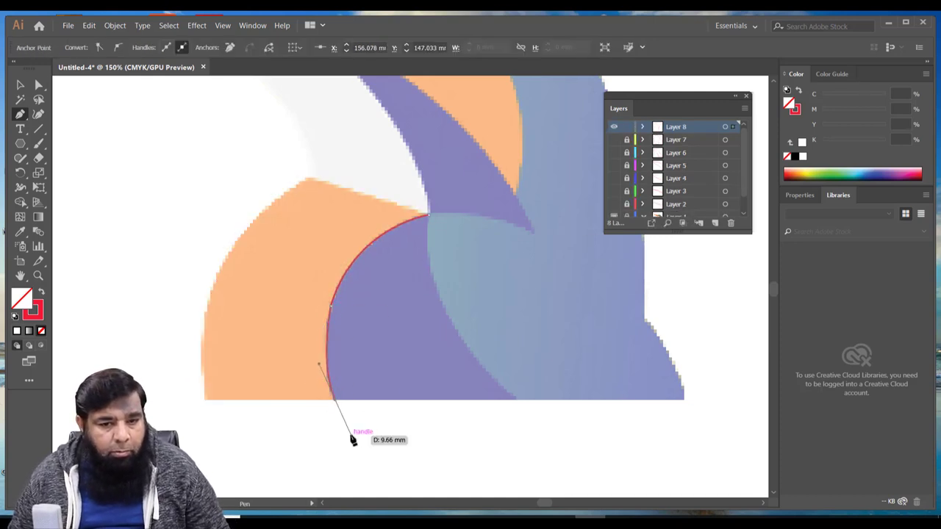
pyautogui.click(517, 399)
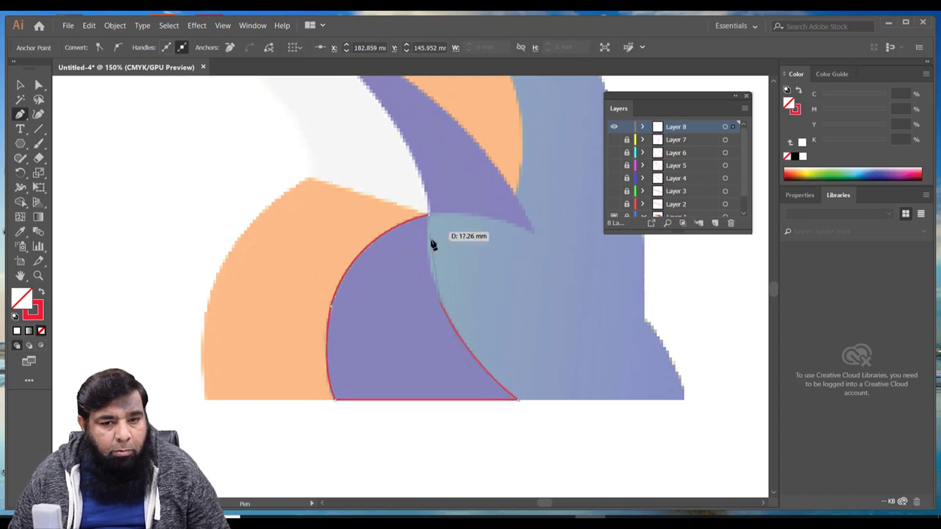
pyautogui.moveTo(432, 244); pyautogui.dragTo(433, 245)
pyautogui.click(614, 126)
pyautogui.click(626, 126)
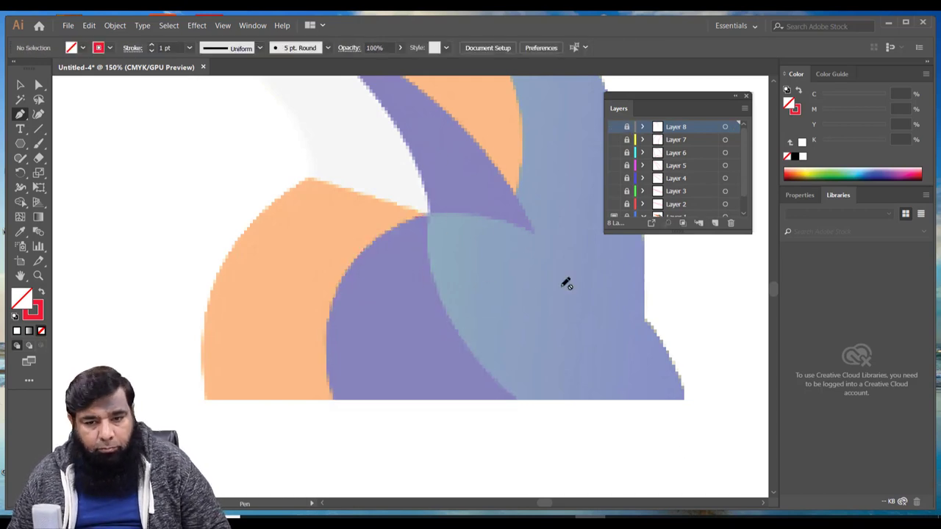
pyautogui.hotkey('ctrl', 'l')
pyautogui.scroll(3, 544, 290)
pyautogui.hotkey('ctrl', '-')
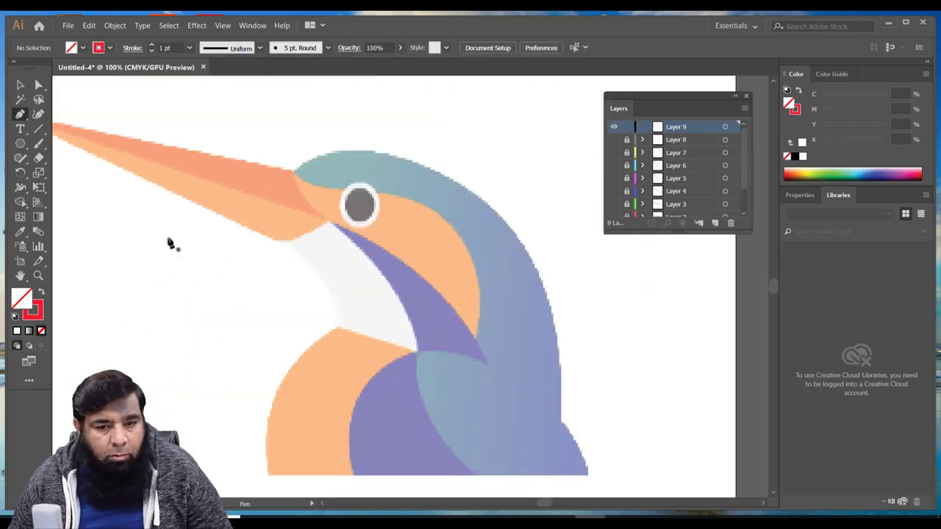
# Outline the blue-grey back along the wing top, bottom corner and up the right edge.
pyautogui.click(489, 371)
pyautogui.scroll(3, 427, 361)
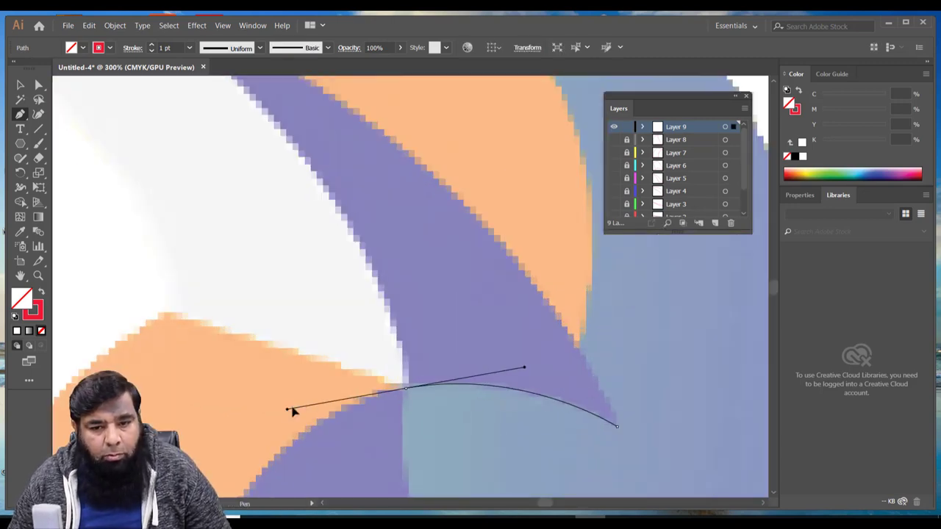
pyautogui.moveTo(404, 387); pyautogui.dragTo(737, 326)
pyautogui.scroll(-4, 352, 248)
pyautogui.moveTo(354, 306)
pyautogui.mouseDown()
pyautogui.moveTo(491, 475)
pyautogui.moveTo(552, 435)
pyautogui.mouseUp()
pyautogui.click(487, 388)
pyautogui.hscroll(5, 522, 388)
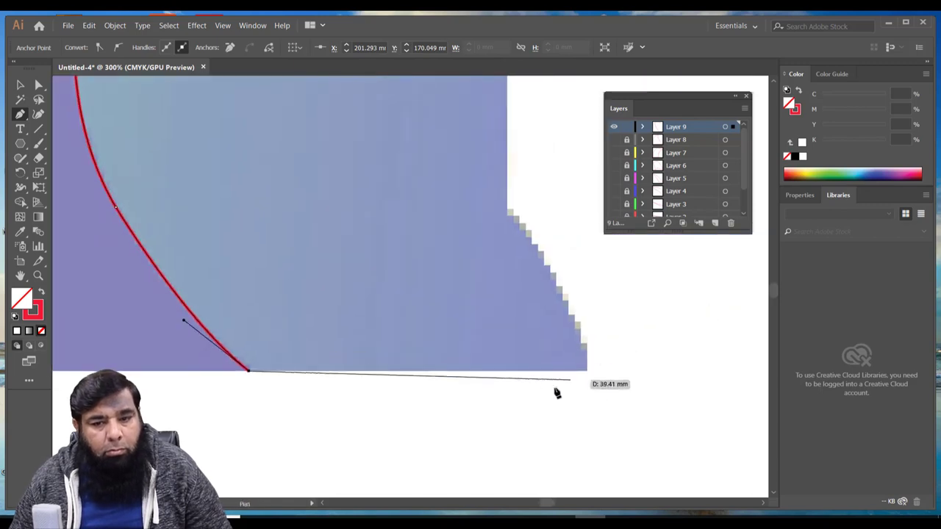
pyautogui.moveTo(586, 370); pyautogui.dragTo(541, 265)
pyautogui.click(506, 220)
pyautogui.scroll(5, 506, 233)
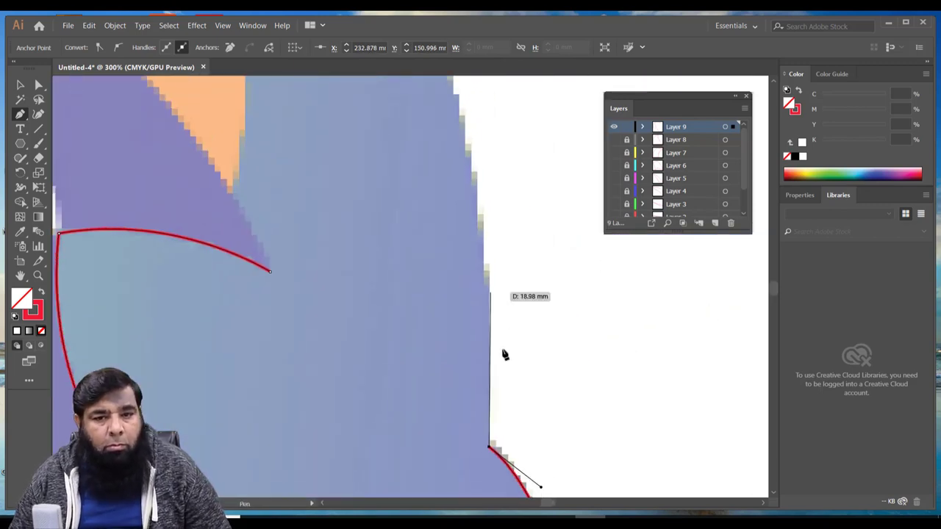
pyautogui.click(487, 272)
pyautogui.scroll(-4, 412, 92)
pyautogui.scroll(2, 412, 294)
pyautogui.moveTo(417, 297); pyautogui.dragTo(384, 247)
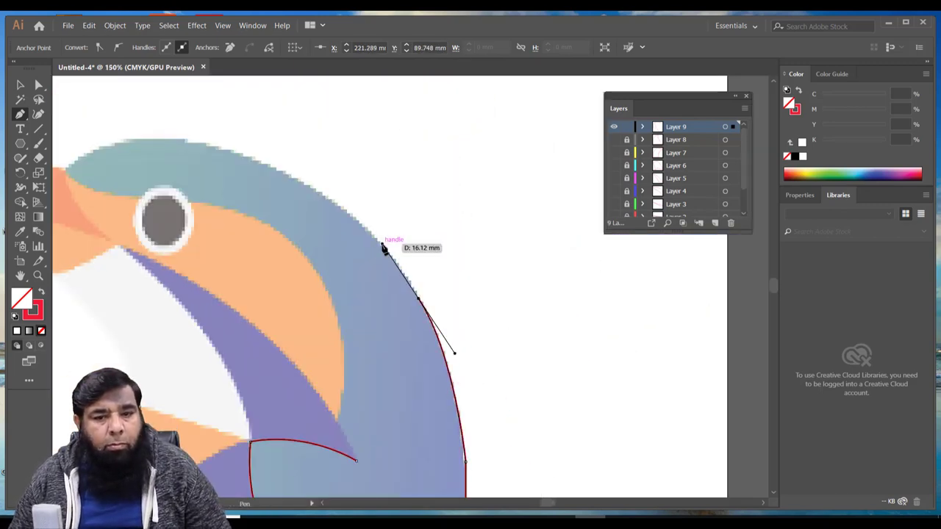
# Carry the outline over the crown to the beak and eye, close it, and lock Layer 9.
pyautogui.moveTo(268, 169); pyautogui.dragTo(157, 128)
pyautogui.click(263, 165)
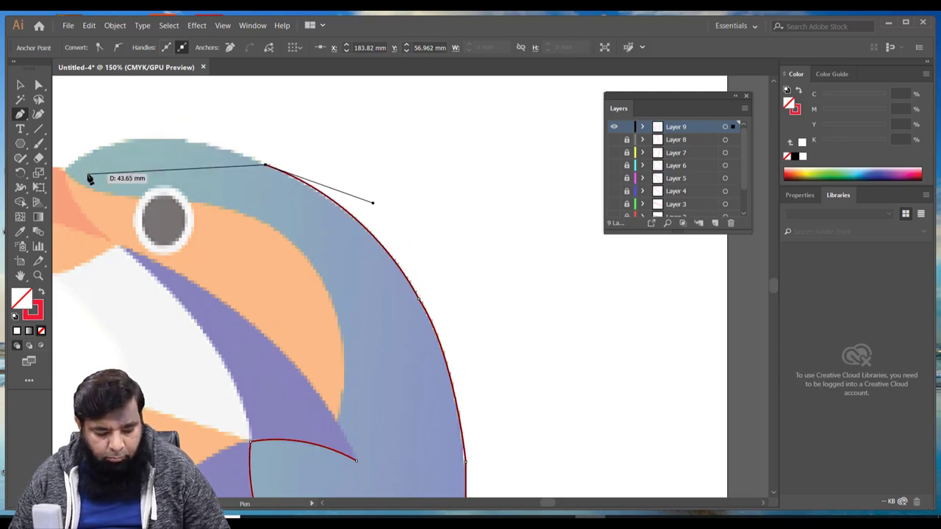
pyautogui.scroll(2, 285, 178)
pyautogui.moveTo(295, 140); pyautogui.dragTo(135, 139)
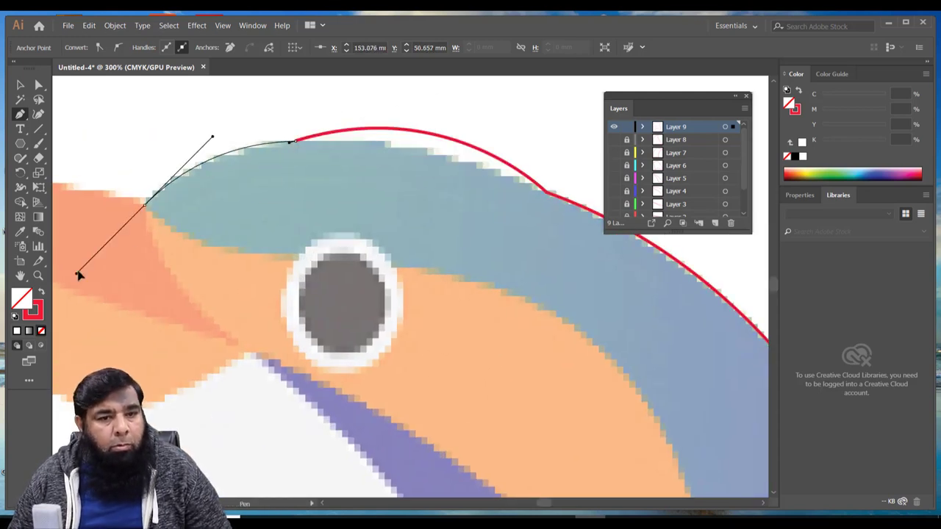
pyautogui.moveTo(147, 204); pyautogui.dragTo(114, 258)
pyautogui.click(147, 204)
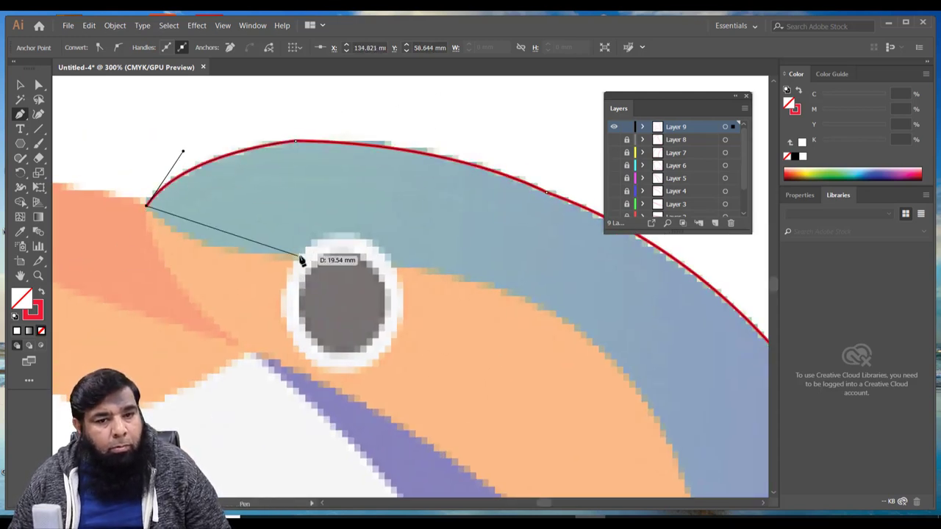
pyautogui.moveTo(298, 257)
pyautogui.mouseDown()
pyautogui.moveTo(438, 260)
pyautogui.moveTo(566, 314)
pyautogui.mouseUp()
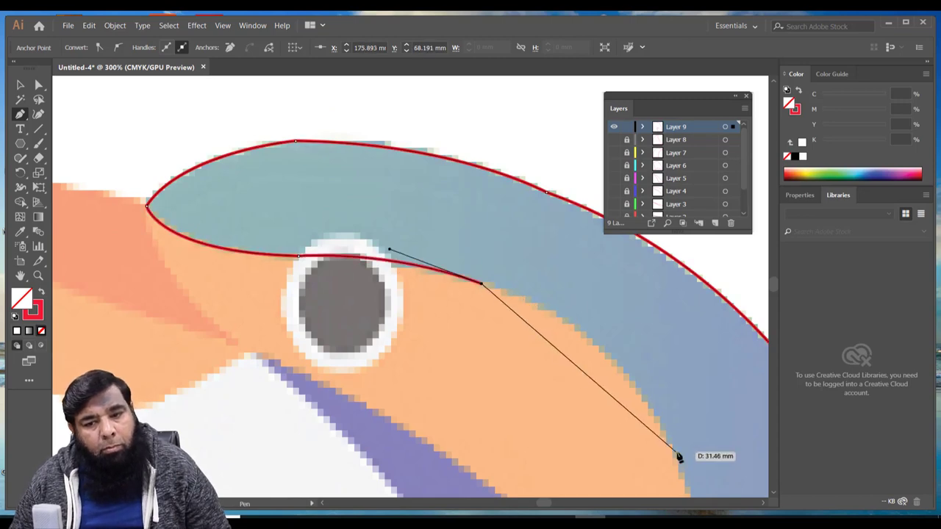
pyautogui.scroll(-3, 676, 451)
pyautogui.moveTo(668, 287); pyautogui.dragTo(736, 426)
pyautogui.scroll(-5, 672, 294)
pyautogui.moveTo(534, 196); pyautogui.dragTo(530, 397)
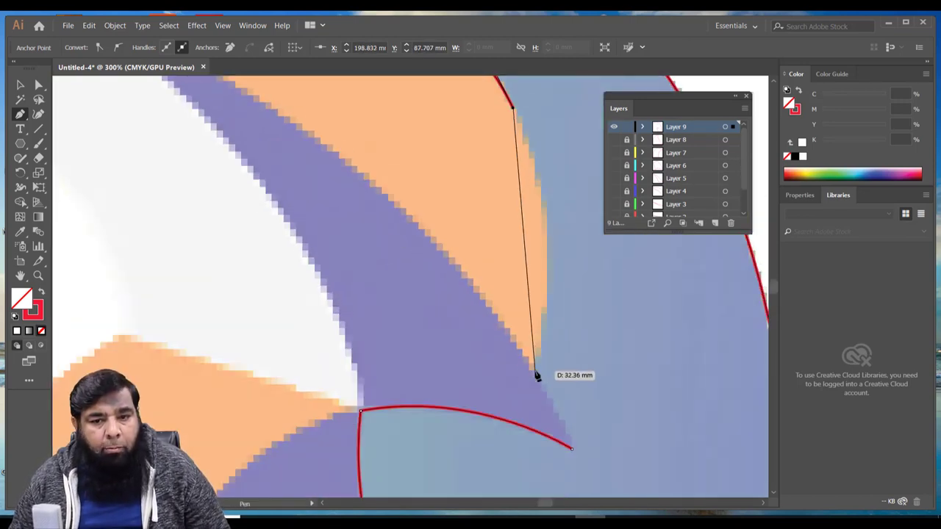
pyautogui.scroll(5, 556, 294)
pyautogui.moveTo(535, 274); pyautogui.dragTo(520, 422)
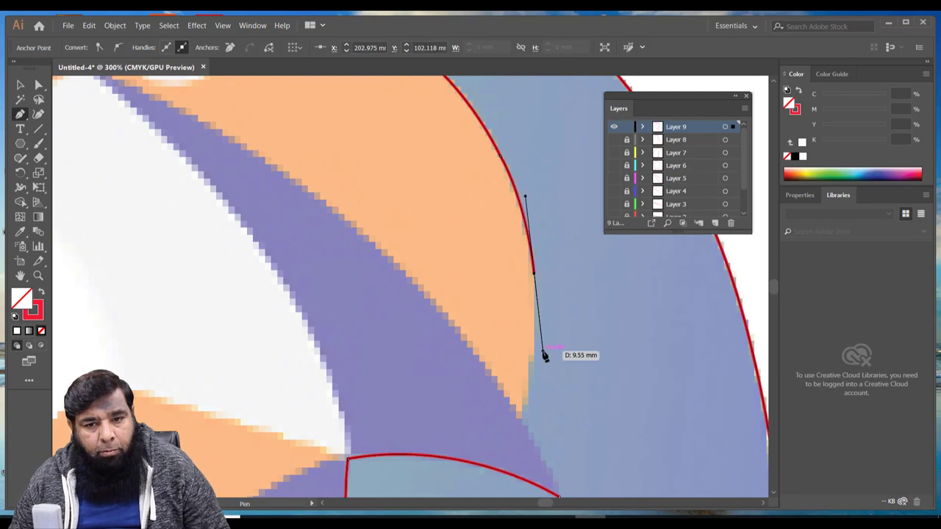
pyautogui.scroll(-3, 523, 424)
pyautogui.click(456, 382)
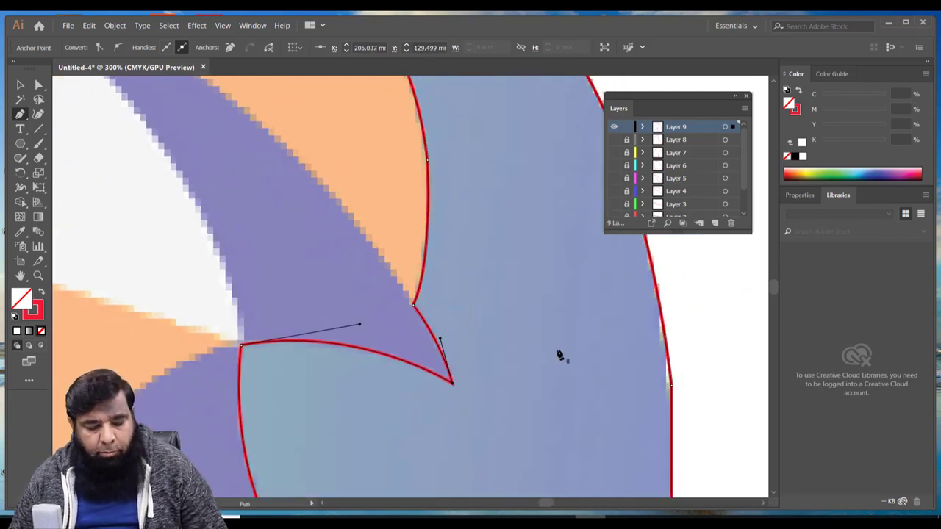
pyautogui.hotkey('ctrl', '0')
pyautogui.click(626, 126)
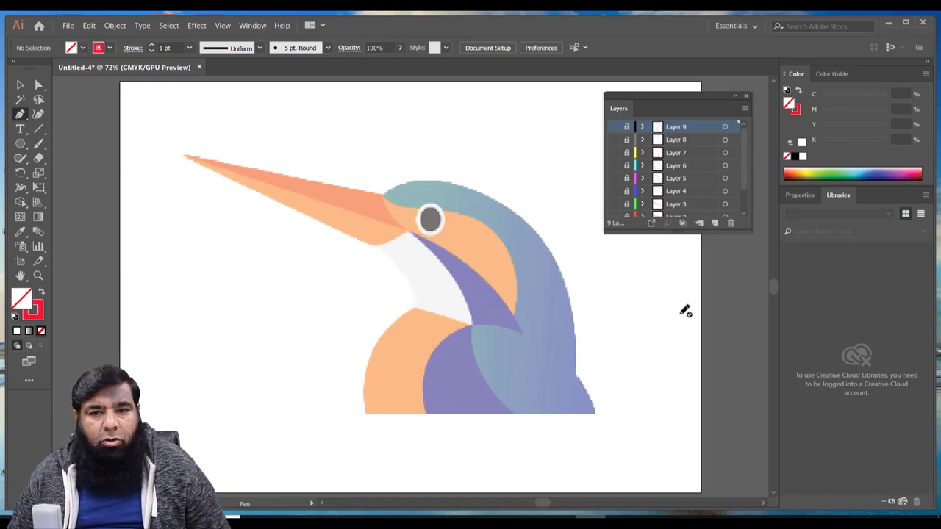
# Shrink the reference bird image and place it at the page's lower right.
pyautogui.moveTo(743, 191); pyautogui.dragTo(743, 211)
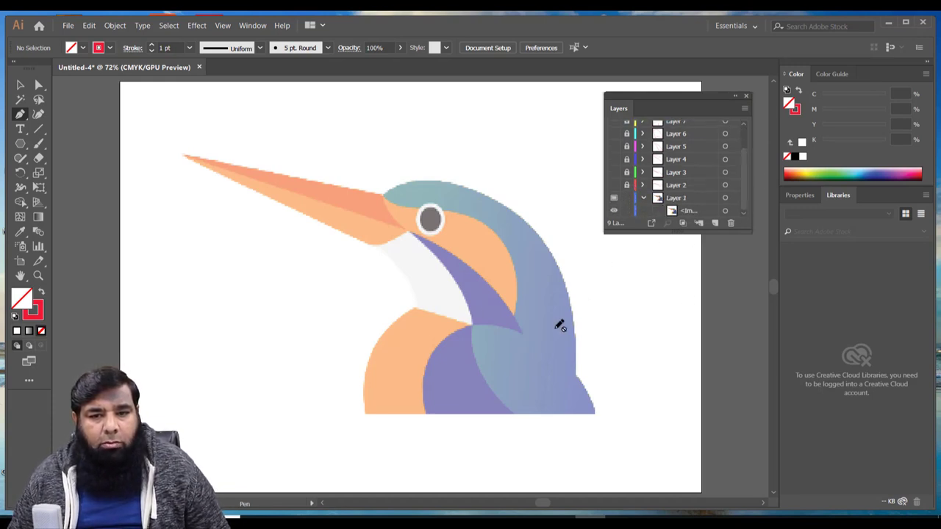
pyautogui.press('v')
pyautogui.click(487, 292)
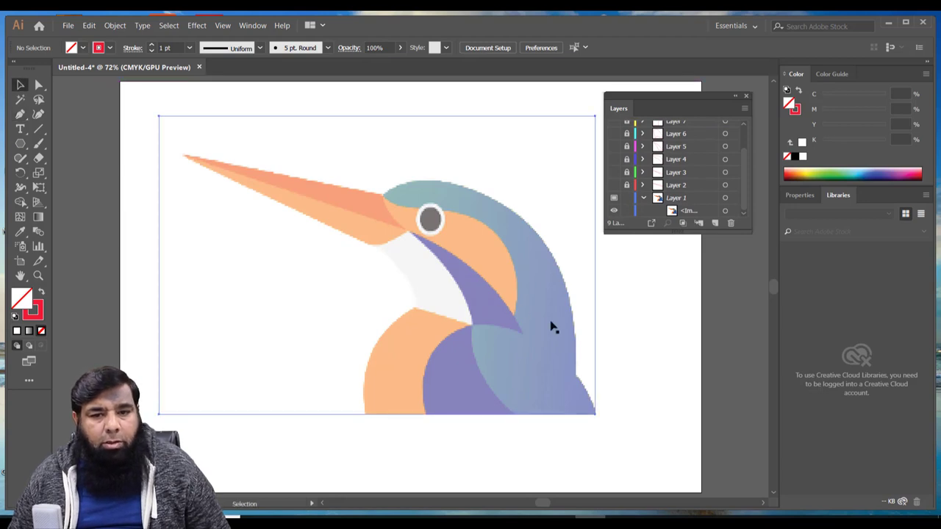
pyautogui.moveTo(553, 327); pyautogui.dragTo(698, 349)
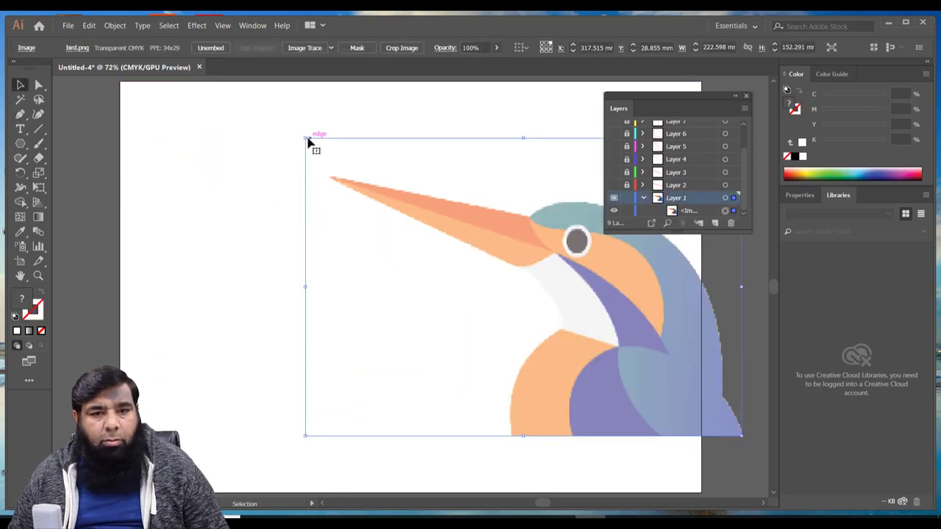
pyautogui.moveTo(308, 140)
pyautogui.mouseDown()
pyautogui.moveTo(490, 251)
pyautogui.moveTo(532, 293)
pyautogui.mouseUp()
pyautogui.moveTo(689, 403)
pyautogui.mouseDown()
pyautogui.moveTo(540, 168)
pyautogui.moveTo(679, 368)
pyautogui.mouseUp()
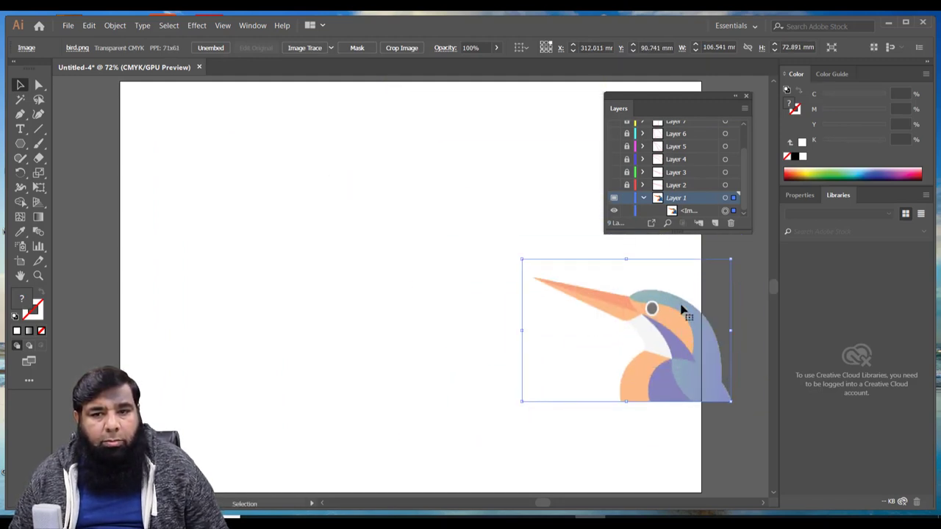
# Make traced outline Layers 2–9 visible and shift the reference image clear of them.
pyautogui.click(614, 184)
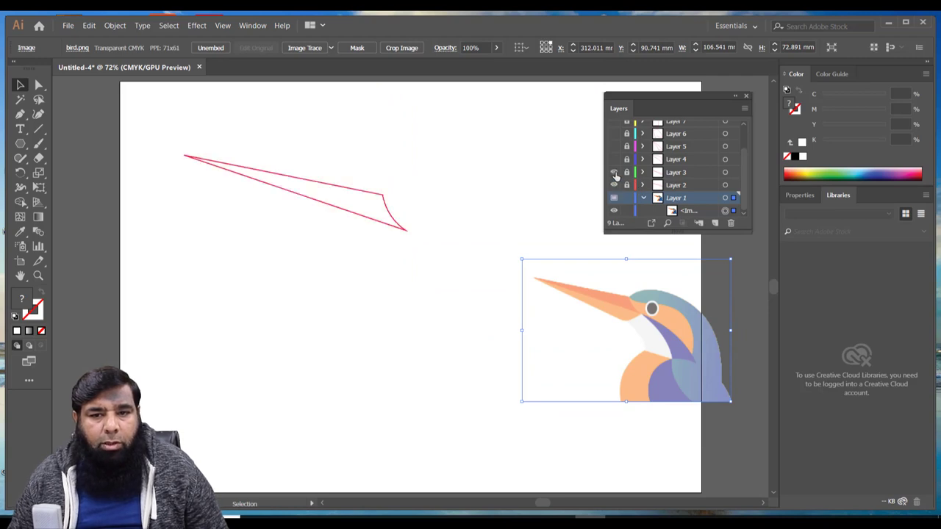
pyautogui.click(613, 158)
pyautogui.click(613, 133)
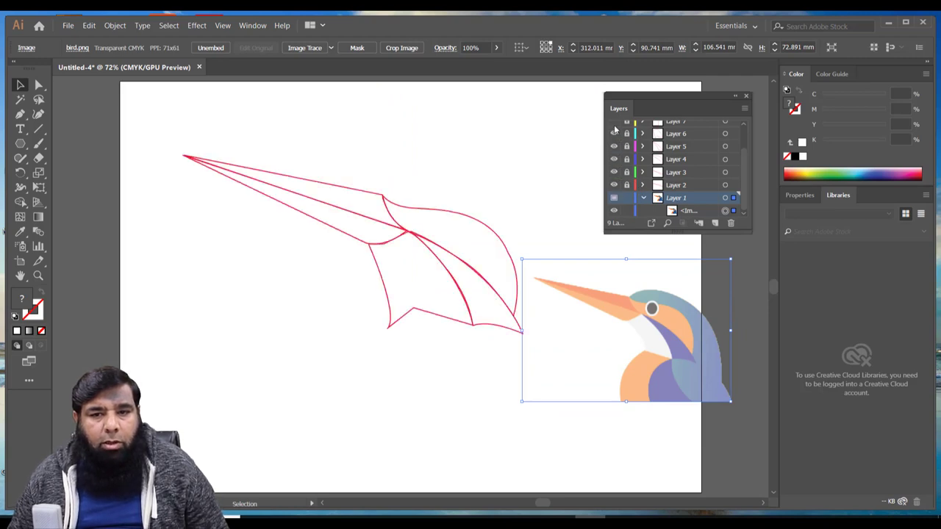
pyautogui.moveTo(745, 153); pyautogui.dragTo(741, 130)
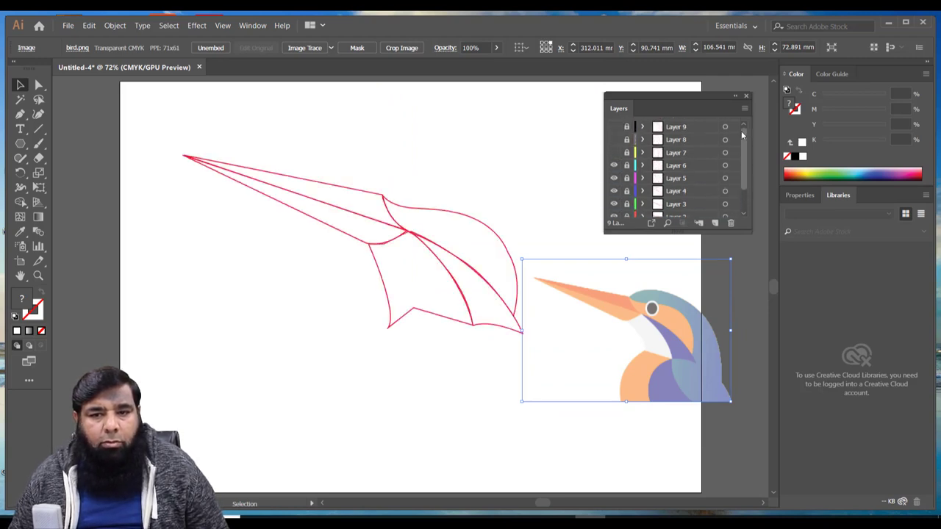
pyautogui.click(614, 152)
pyautogui.click(613, 127)
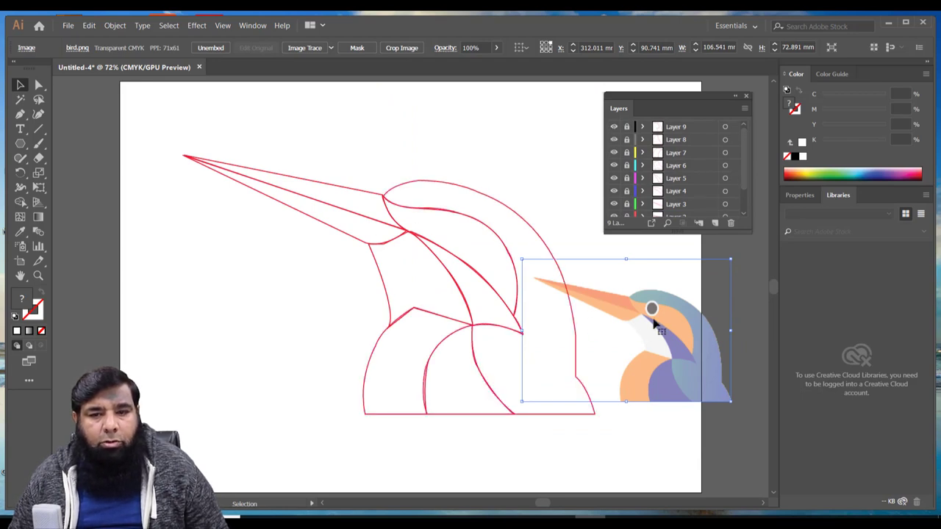
pyautogui.moveTo(707, 340); pyautogui.dragTo(763, 356)
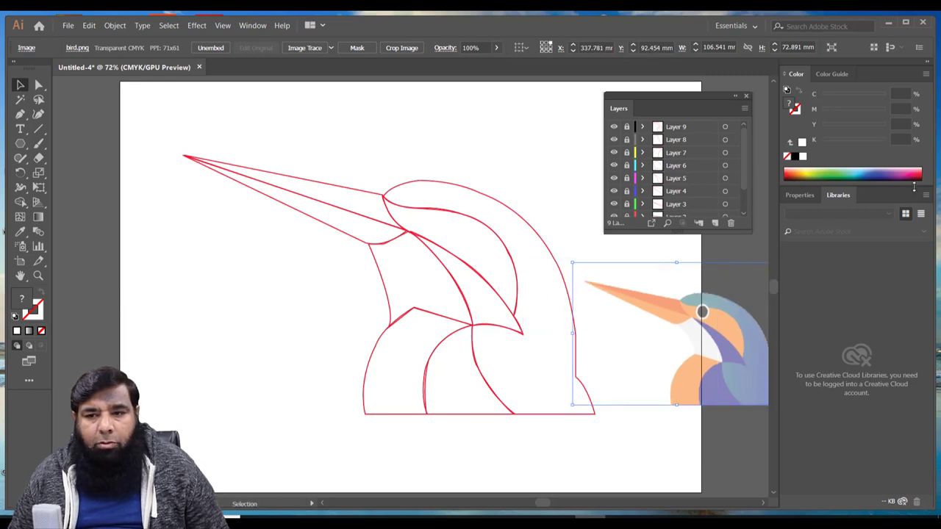
pyautogui.scroll(-2, 748, 188)
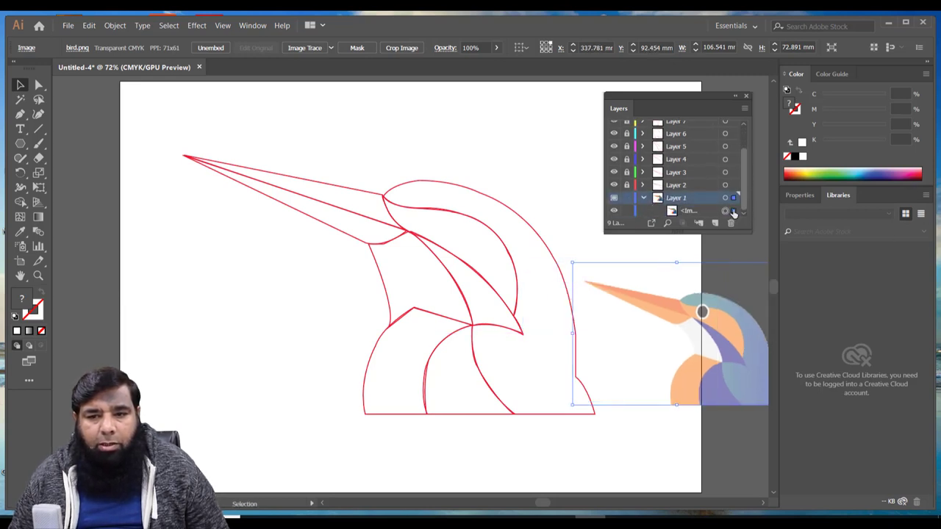
# Turn off Template on Layer 1 to show the reference in full colour, then select the Eyedropper.
pyautogui.click(745, 109)
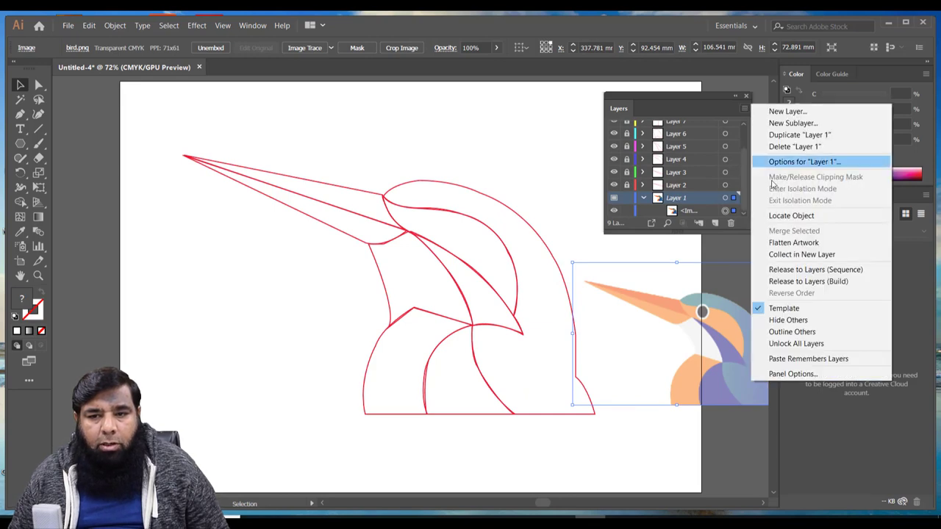
pyautogui.click(779, 307)
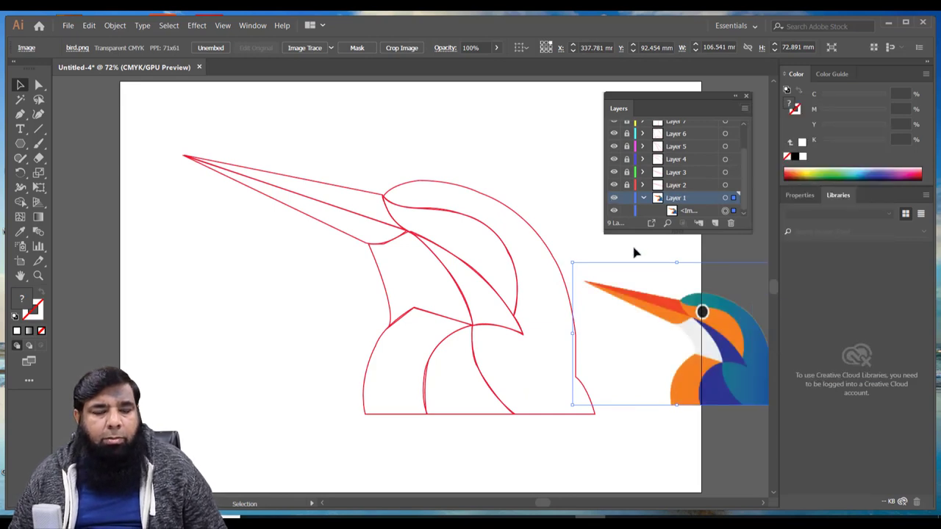
pyautogui.click(19, 231)
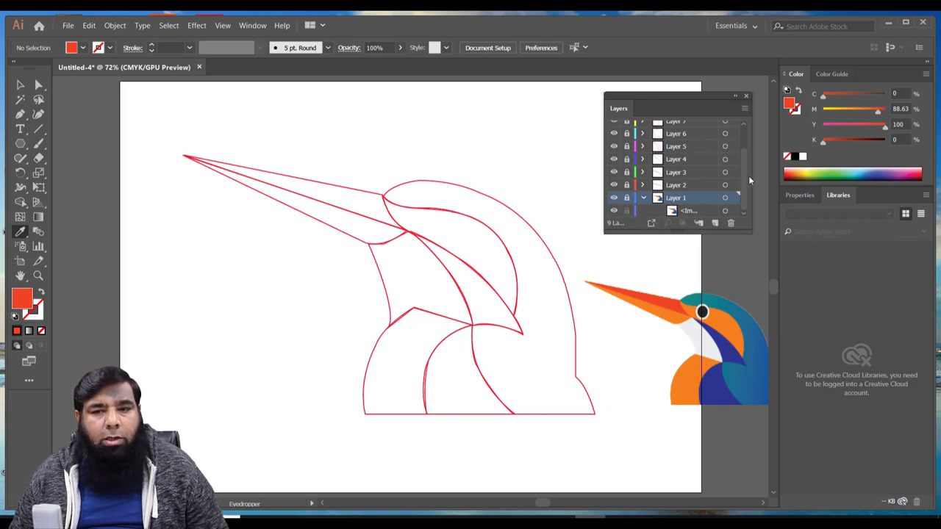
pyautogui.click(613, 185)
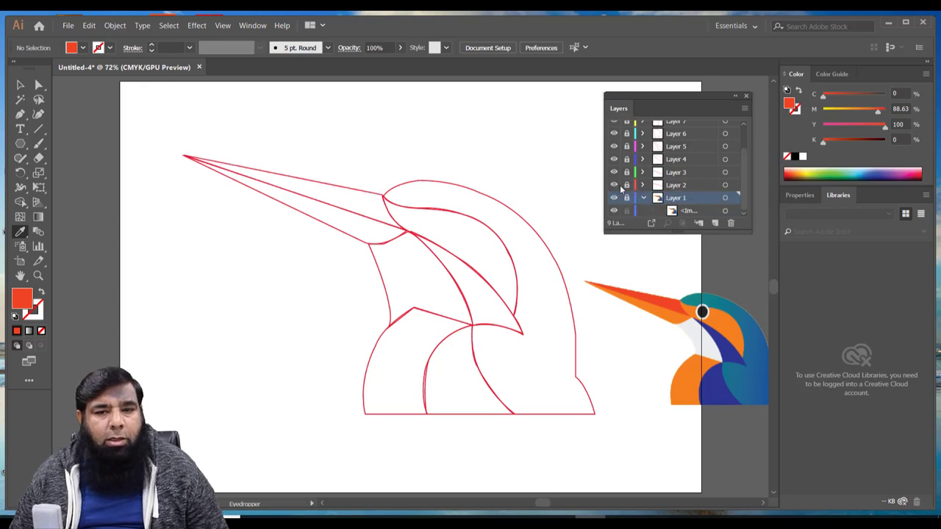
pyautogui.click(613, 186)
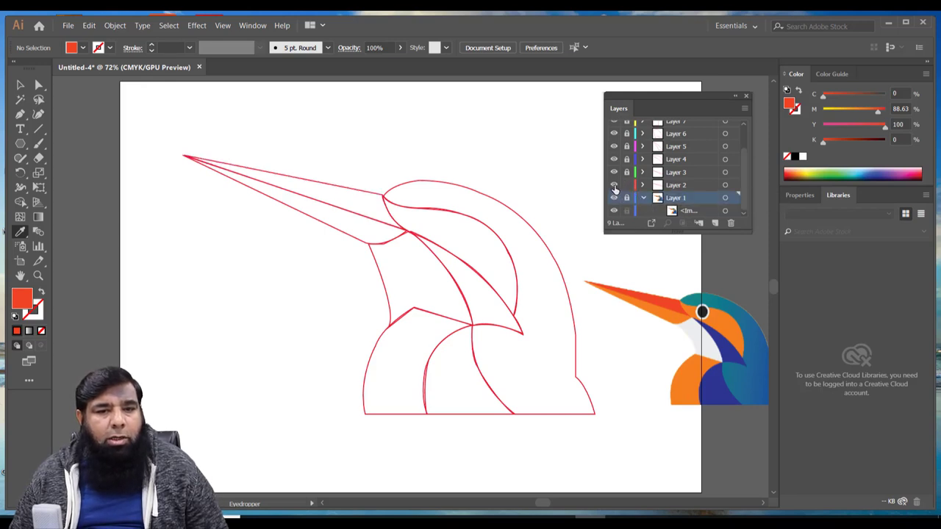
# Fill the upper beak with red-orange sampled from the reference image.
pyautogui.click(20, 86)
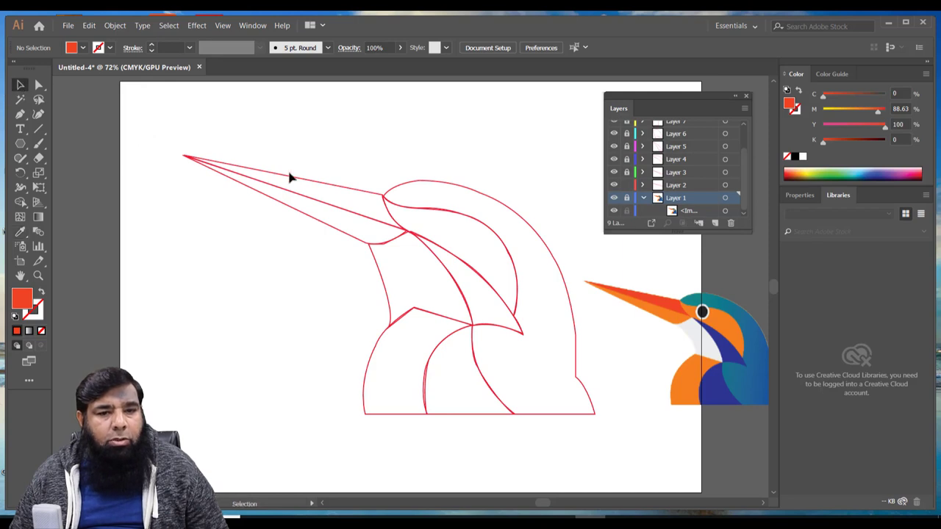
pyautogui.click(292, 180)
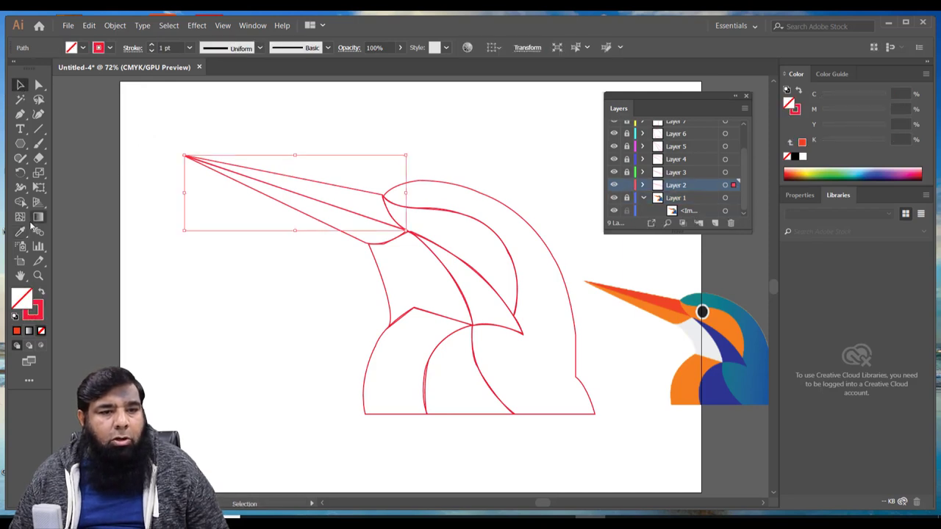
pyautogui.click(20, 232)
pyautogui.click(664, 298)
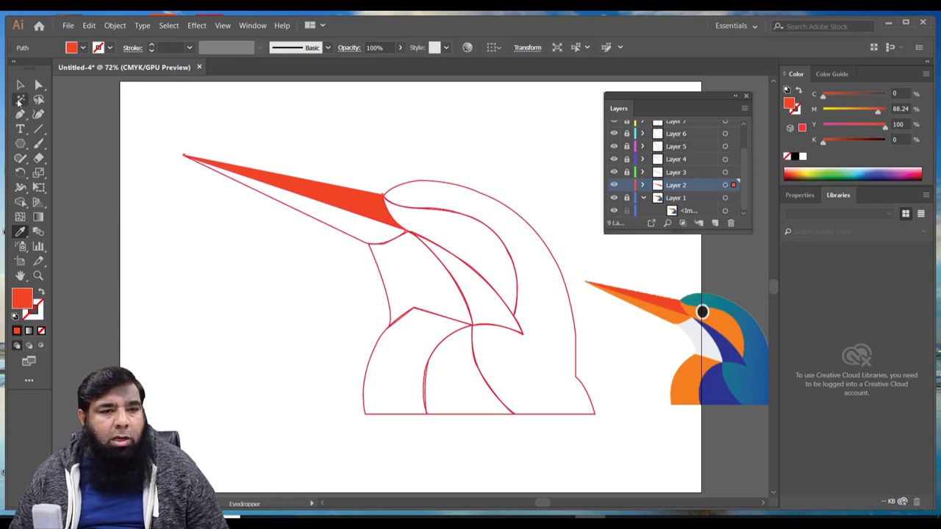
# Fill the lower beak with orange sampled from the reference image.
pyautogui.click(20, 84)
pyautogui.click(346, 187)
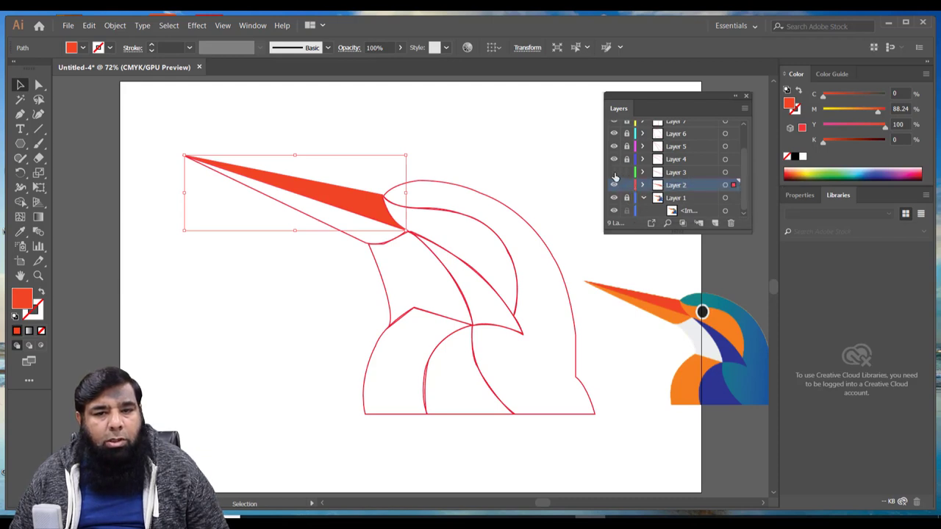
pyautogui.click(368, 245)
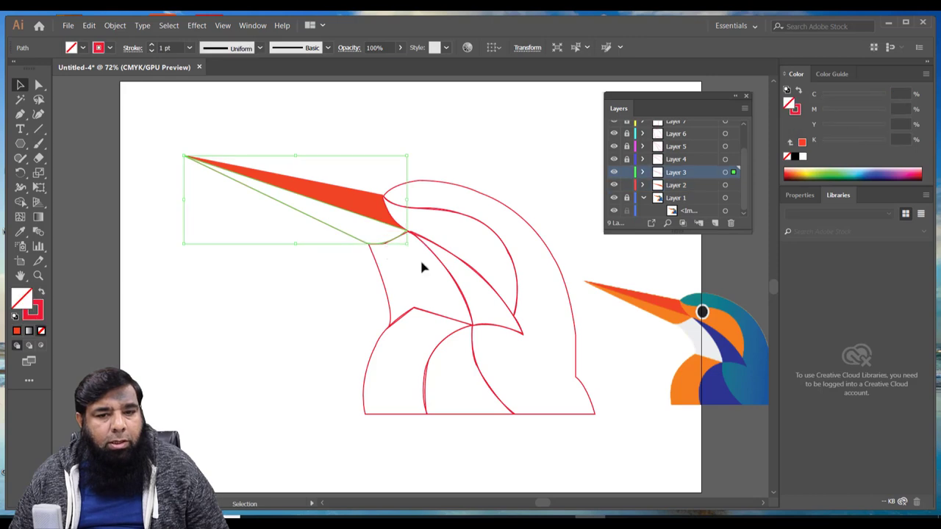
pyautogui.click(20, 232)
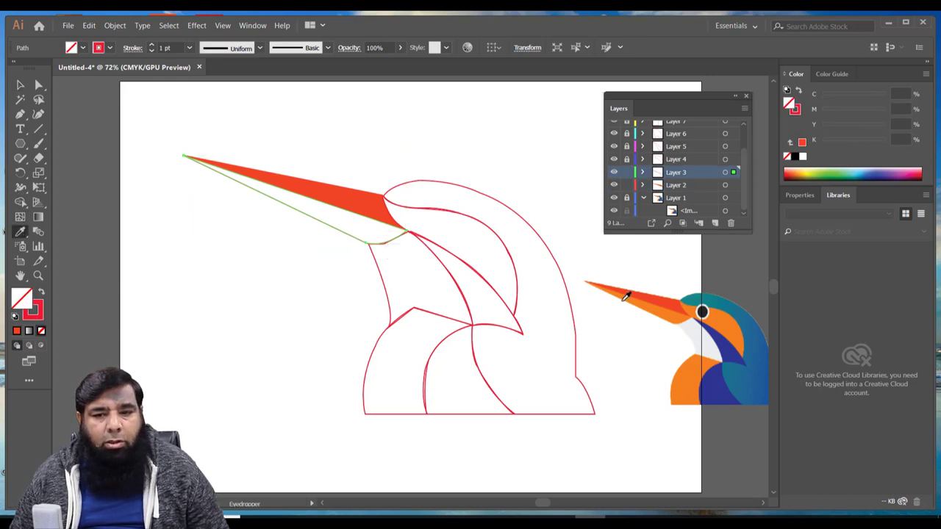
pyautogui.click(656, 304)
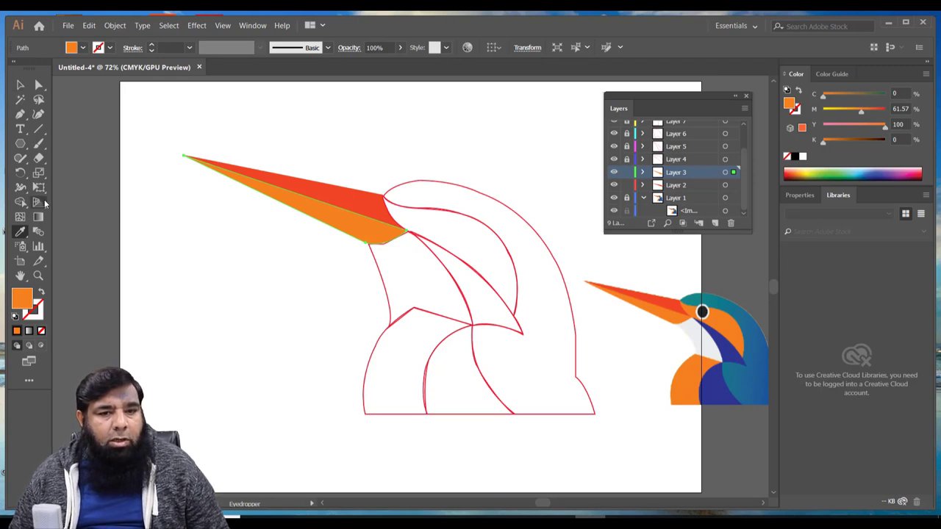
pyautogui.click(20, 84)
# Fill the crest with the reference's orange and the inner stripe with its dark blue.
pyautogui.click(478, 139)
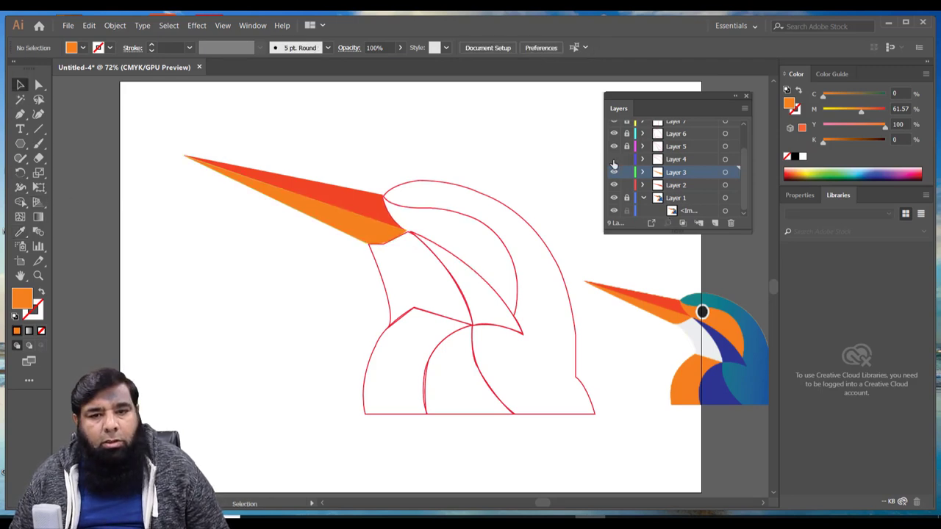
pyautogui.click(614, 160)
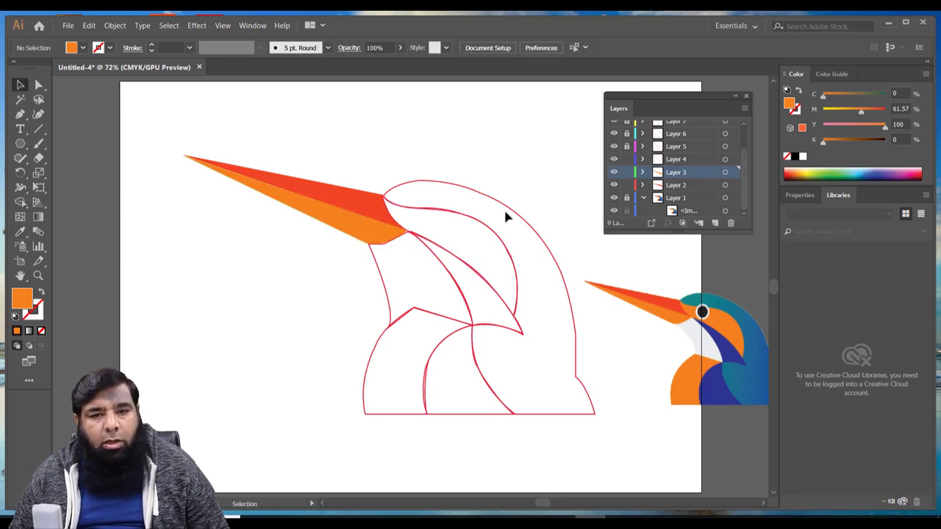
pyautogui.click(403, 228)
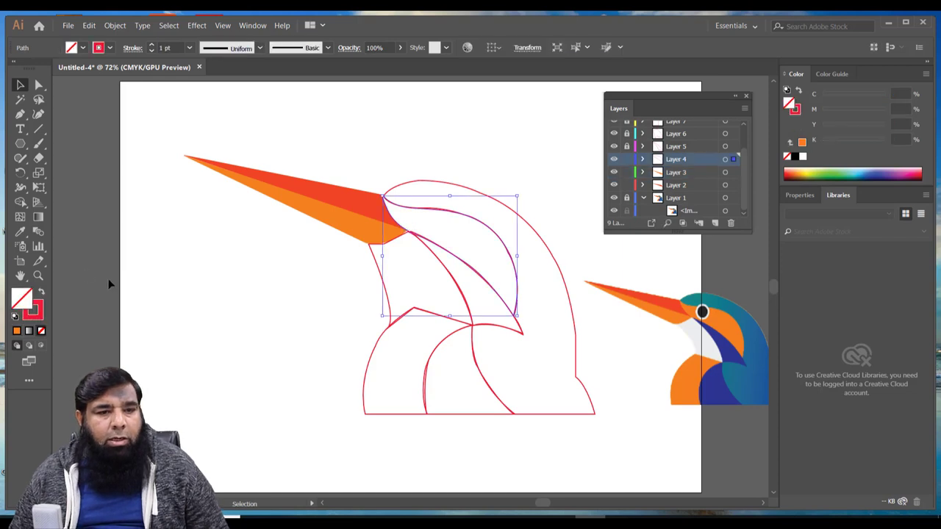
pyautogui.click(21, 232)
pyautogui.click(723, 311)
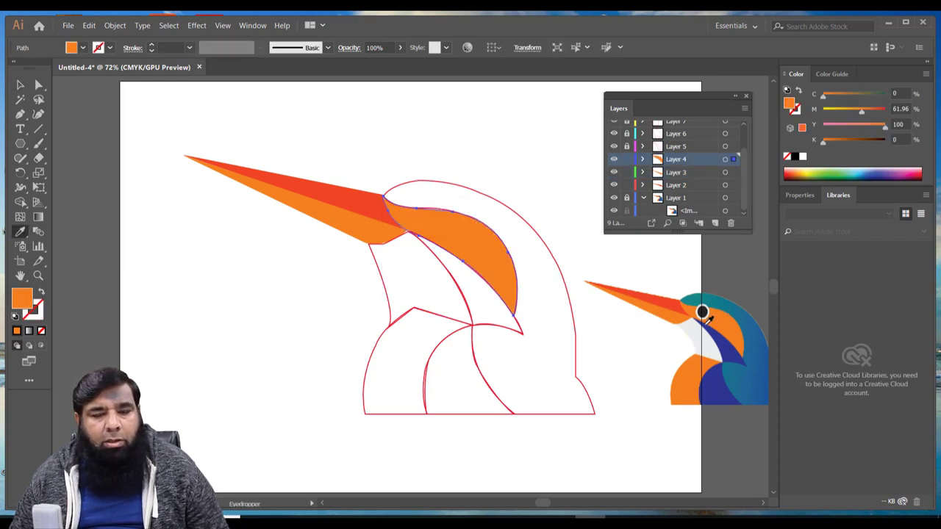
pyautogui.keyDown('ctrl'); pyautogui.click(498, 325); pyautogui.keyUp('ctrl')
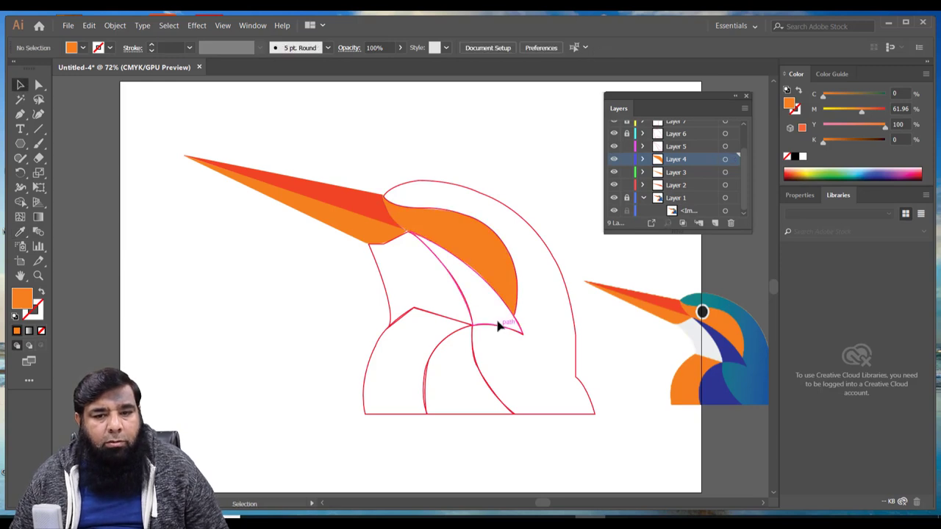
pyautogui.click(719, 365)
# Give the throat a light grey fill and sample orange for the lower front shape.
pyautogui.press('v')
pyautogui.hotkey('ctrl', 'shift', 'a')
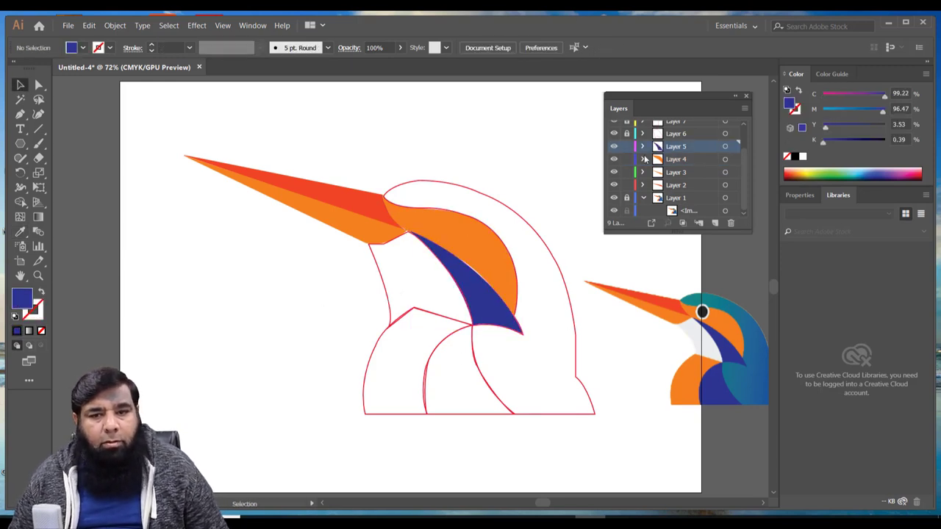
pyautogui.click(411, 286)
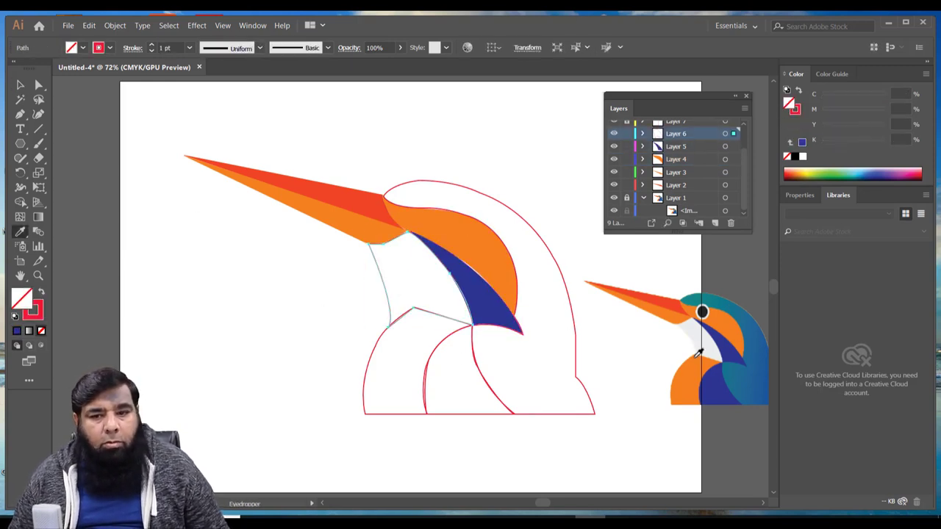
pyautogui.click(397, 367)
pyautogui.press('i')
pyautogui.click(242, 175)
# Fill the white shape below the crest with the reference bird's dark blue.
pyautogui.press('v')
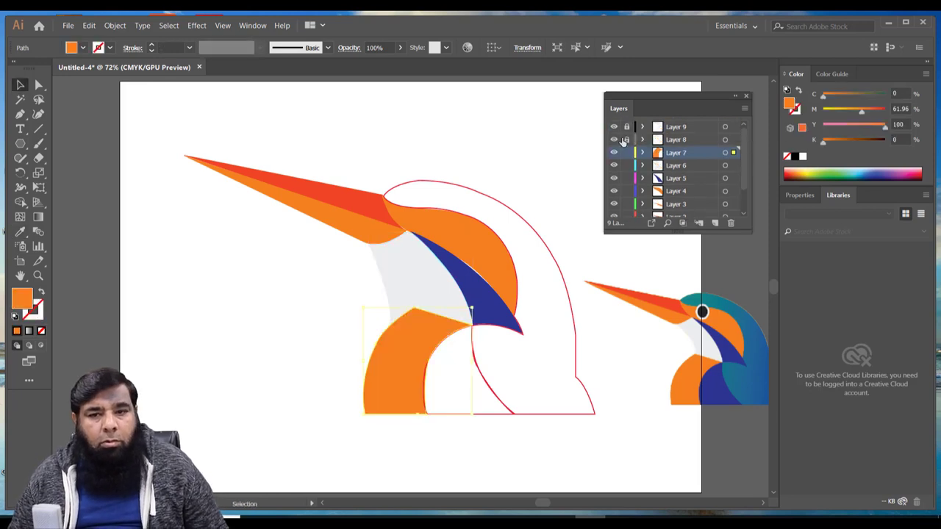
pyautogui.click(448, 368)
pyautogui.press('i')
pyautogui.click(478, 294)
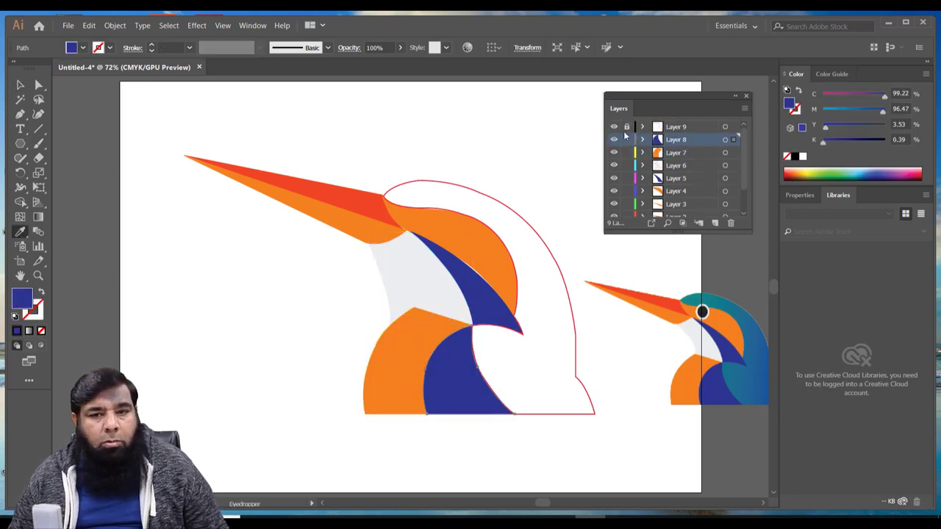
pyautogui.click(20, 86)
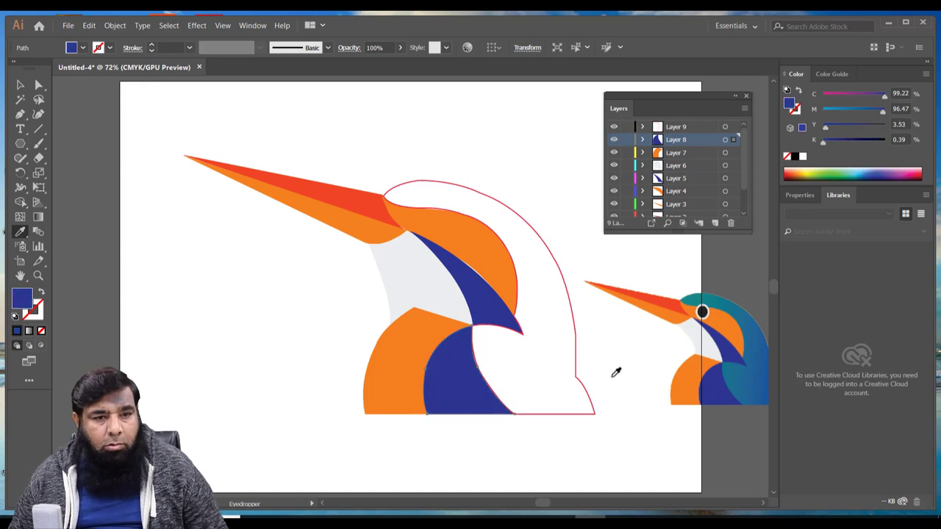
# Sample the reference bird's blue onto the crown and back shape, then zoom to 100%.
pyautogui.click(585, 393)
pyautogui.press('i')
pyautogui.click(728, 345)
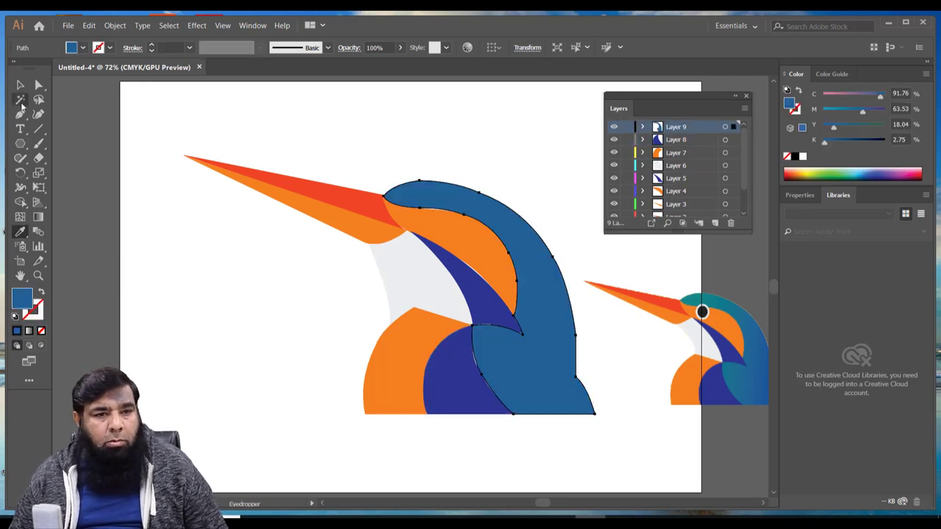
pyautogui.press('a')
pyautogui.click(399, 285)
pyautogui.hotkey('ctrl', '1')
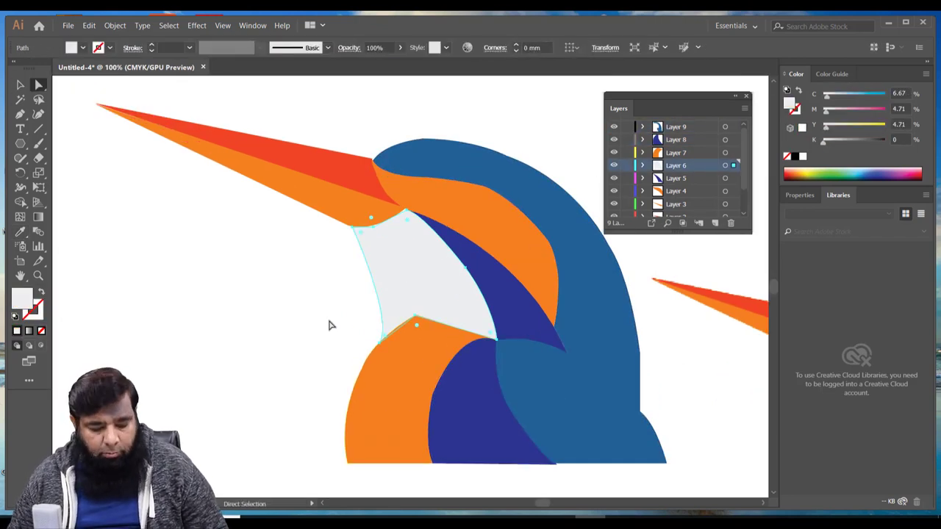
# Clear the selection and set a black fill with white stroke, with the Ellipse tool chosen.
pyautogui.hotkey('ctrl', '-')
pyautogui.hotkey('ctrl', '-')
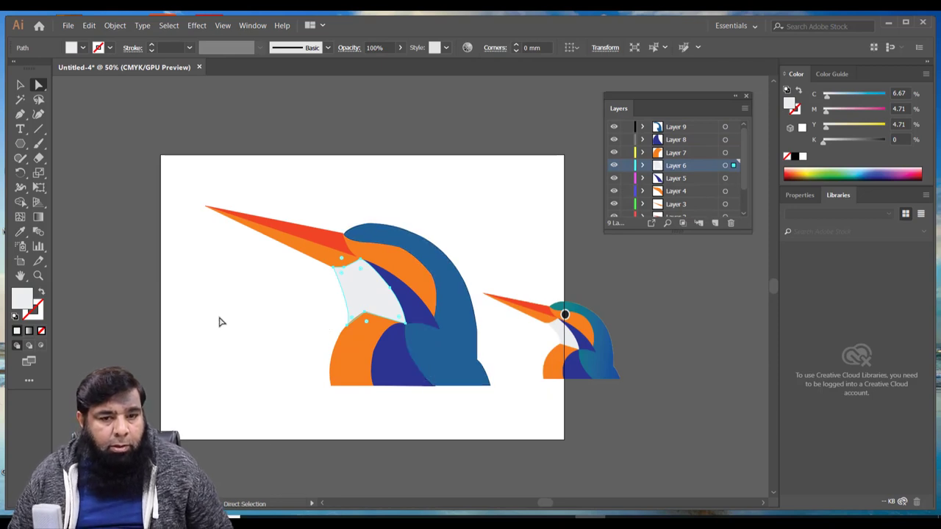
pyautogui.click(227, 316)
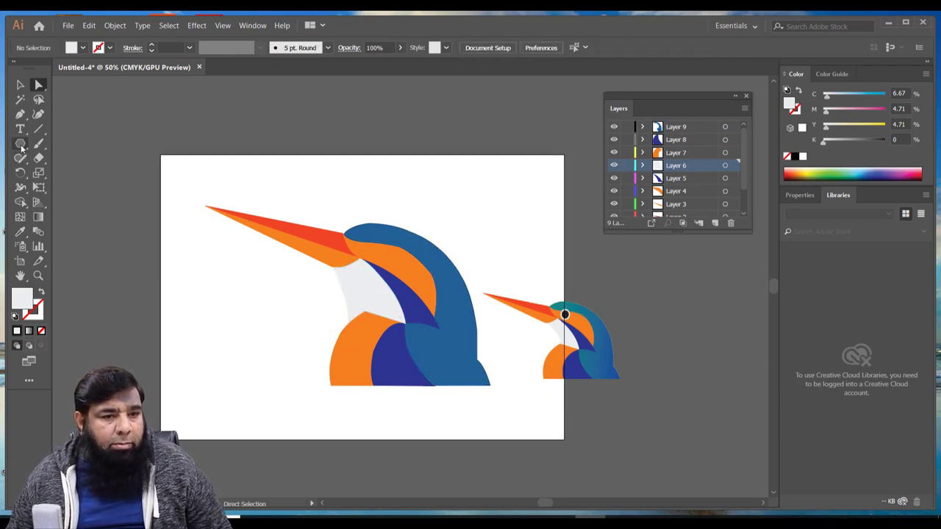
pyautogui.click(15, 316)
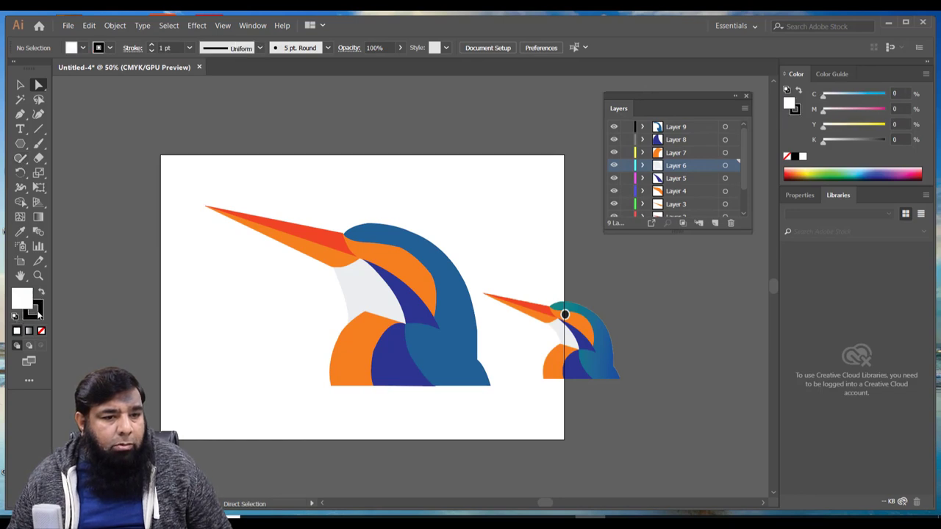
pyautogui.click(40, 295)
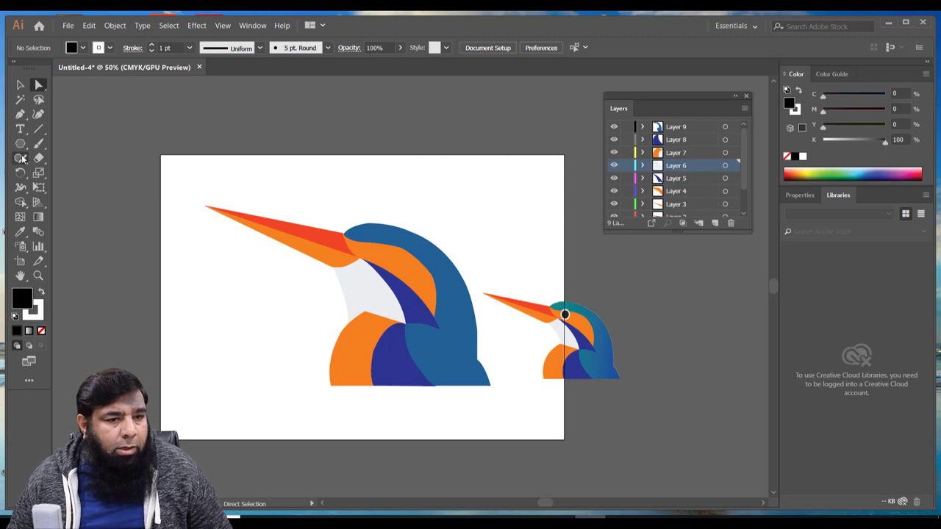
pyautogui.moveTo(23, 149); pyautogui.dragTo(81, 171)
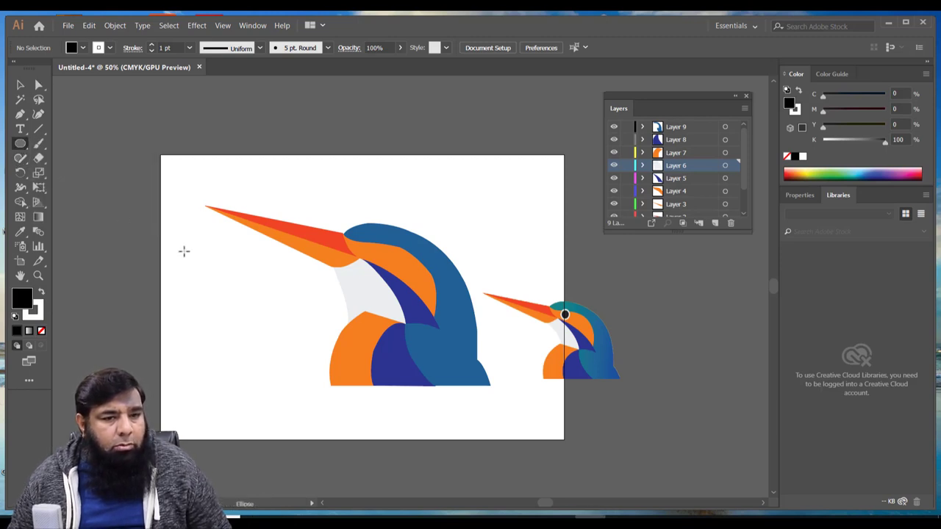
# Draw a small black circle with a 5 pt white outline and move it onto the head.
pyautogui.moveTo(215, 262); pyautogui.dragTo(232, 286)
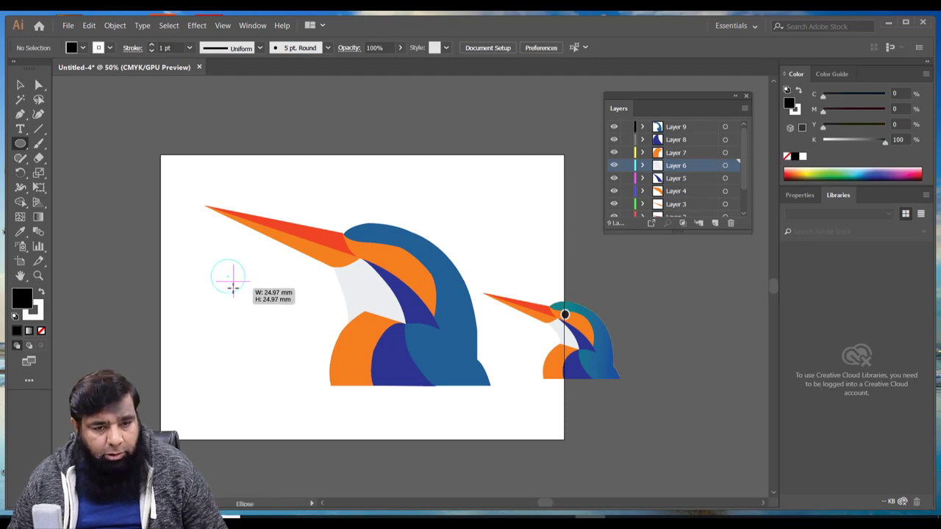
pyautogui.moveTo(232, 287); pyautogui.dragTo(224, 279)
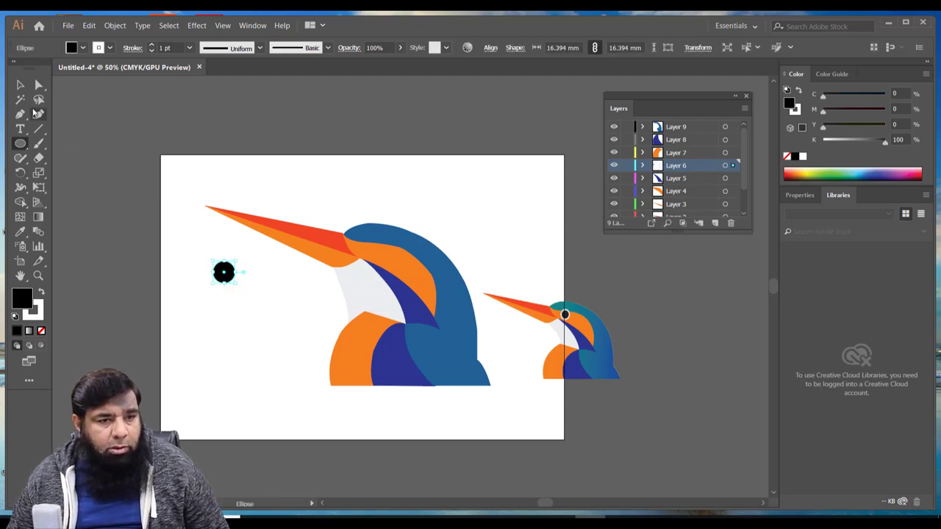
pyautogui.click(189, 47)
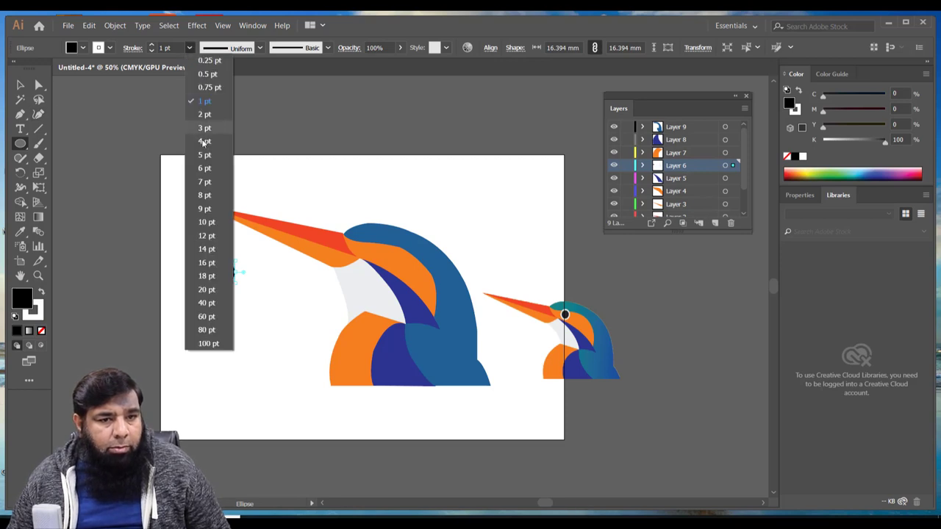
pyautogui.click(197, 155)
pyautogui.click(17, 85)
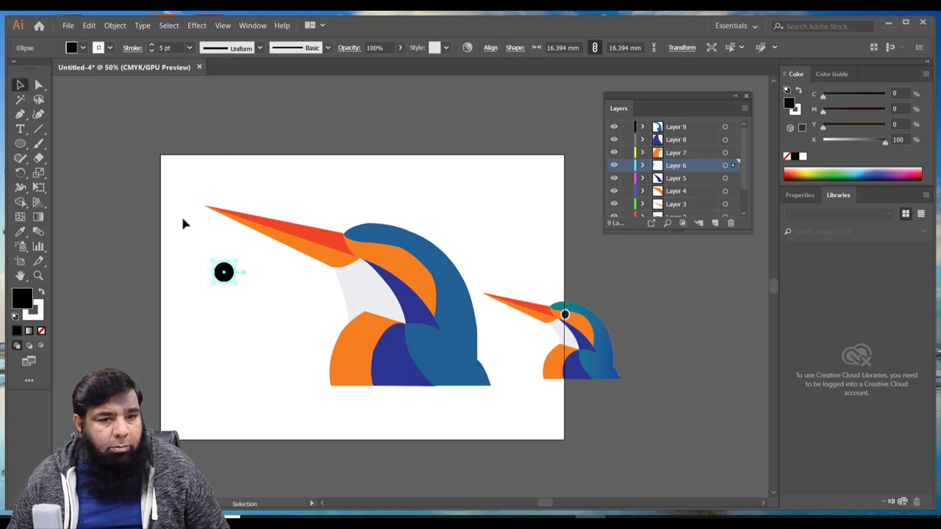
pyautogui.moveTo(225, 273); pyautogui.dragTo(376, 251)
# Marquee-select the whole kingfisher and scale it down.
pyautogui.click(465, 159)
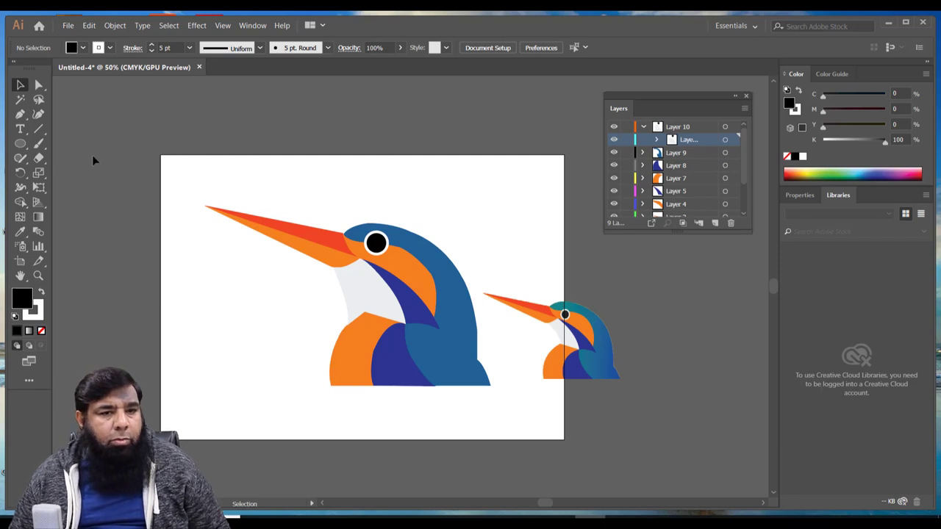
pyautogui.moveTo(163, 178); pyautogui.dragTo(492, 410)
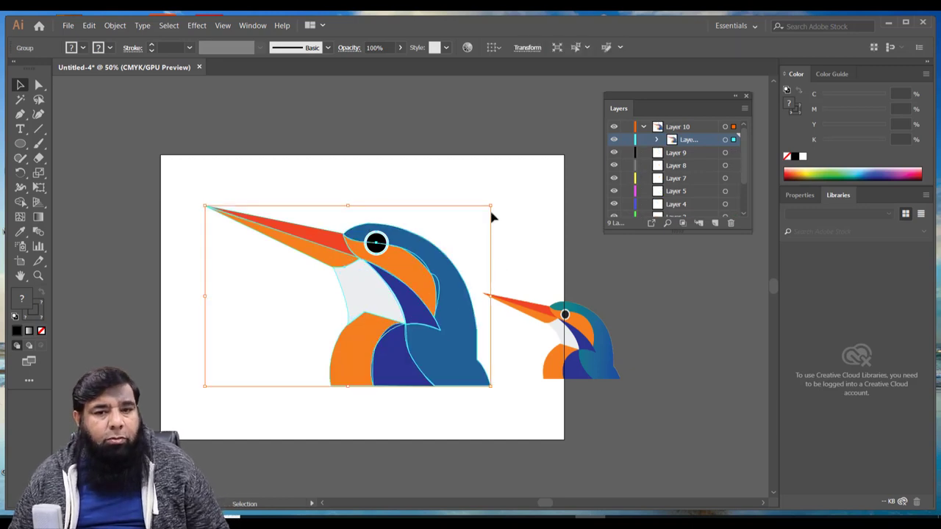
pyautogui.moveTo(492, 208); pyautogui.dragTo(308, 273)
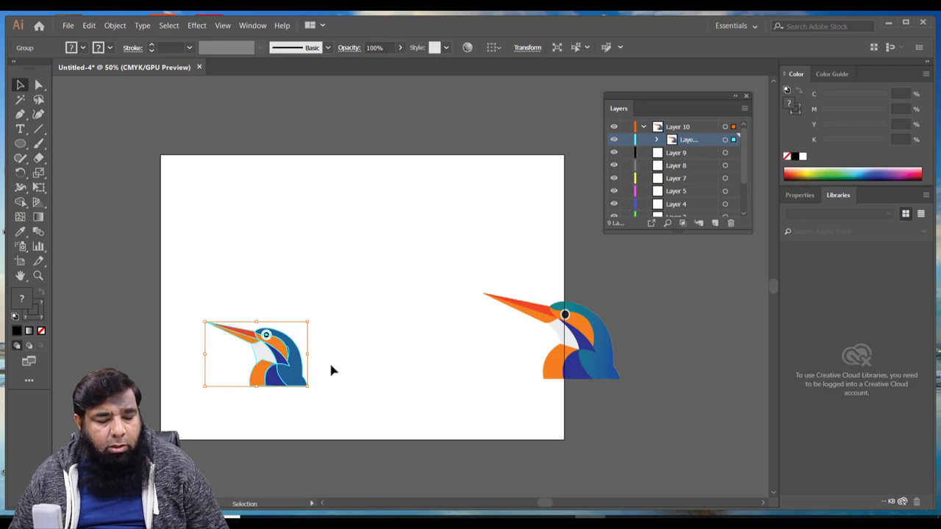
# Enlarge the kingfisher proportionally and drag it left, partly off the artboard.
pyautogui.click(349, 397)
pyautogui.scroll(4, 267, 364)
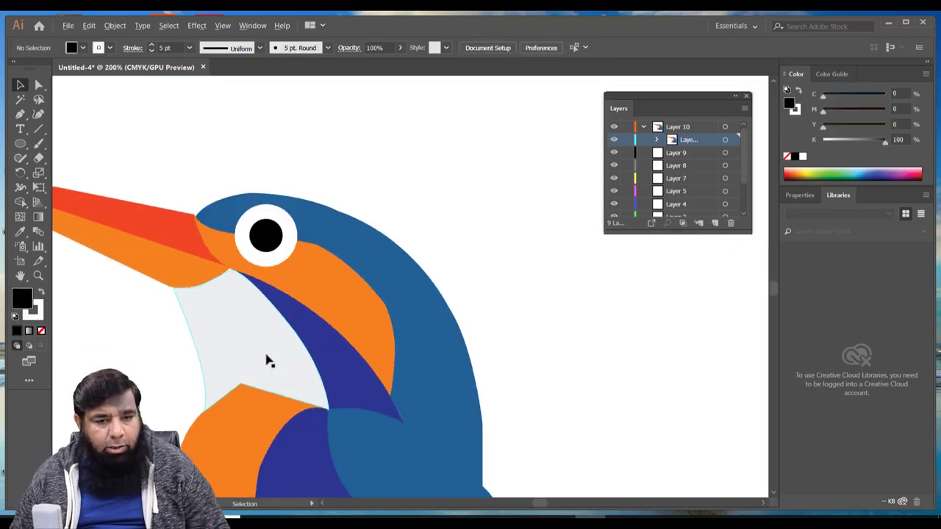
pyautogui.scroll(2, 266, 361)
pyautogui.scroll(-3, 268, 360)
pyautogui.scroll(-1, 268, 360)
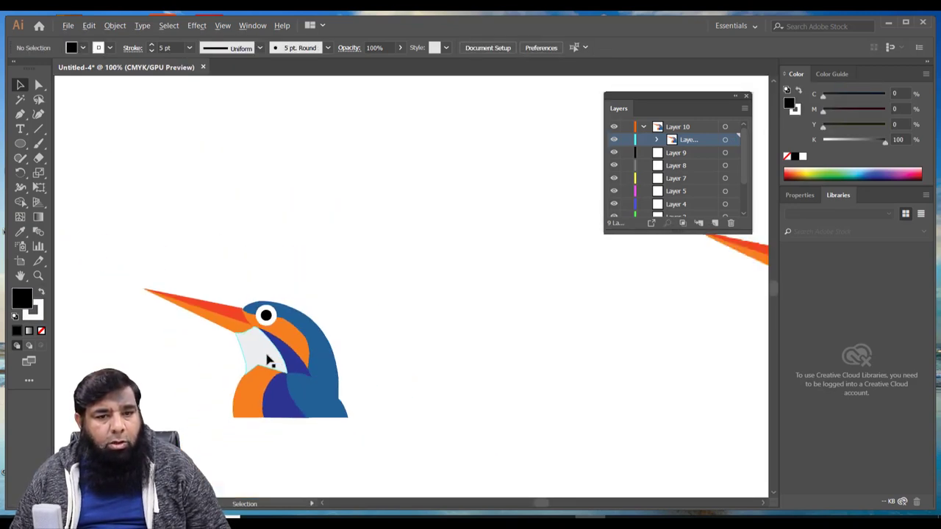
pyautogui.click(279, 361)
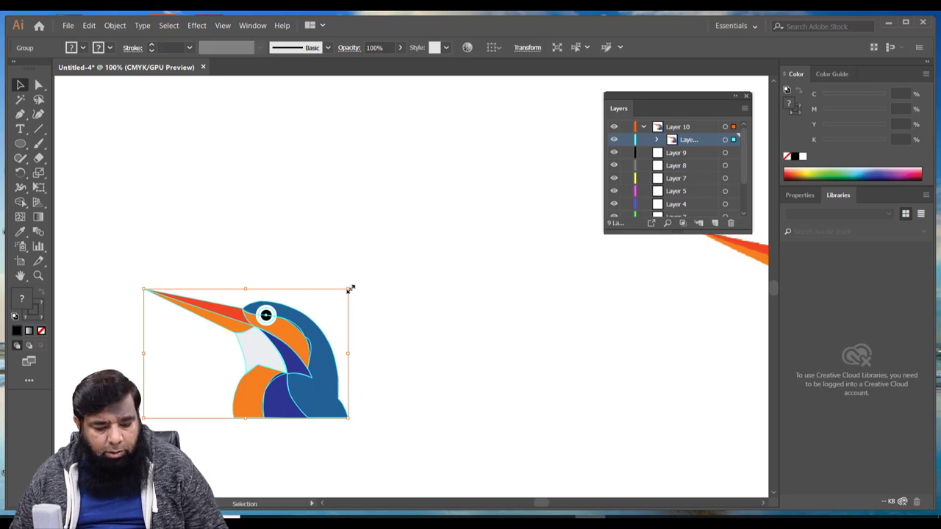
pyautogui.moveTo(350, 289)
pyautogui.mouseDown()
pyautogui.moveTo(466, 243)
pyautogui.moveTo(536, 183)
pyautogui.mouseUp()
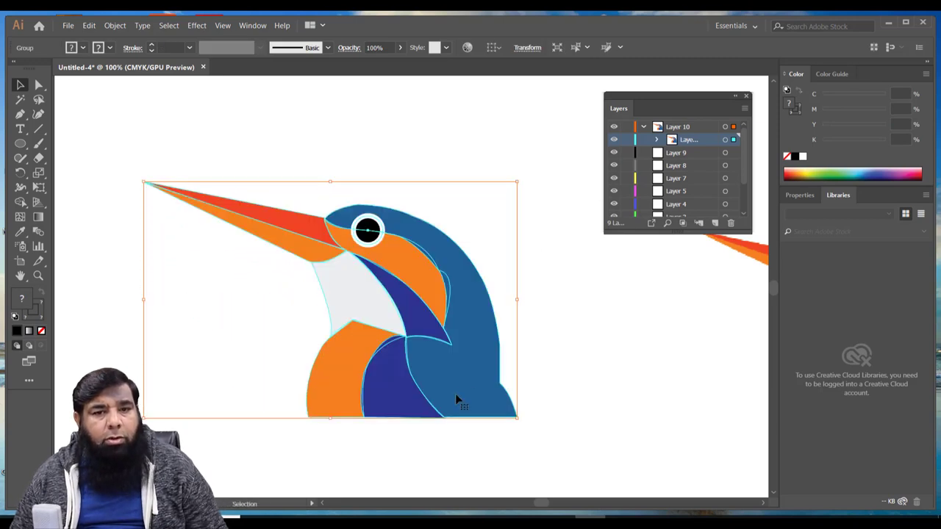
pyautogui.scroll(-2, 377, 354)
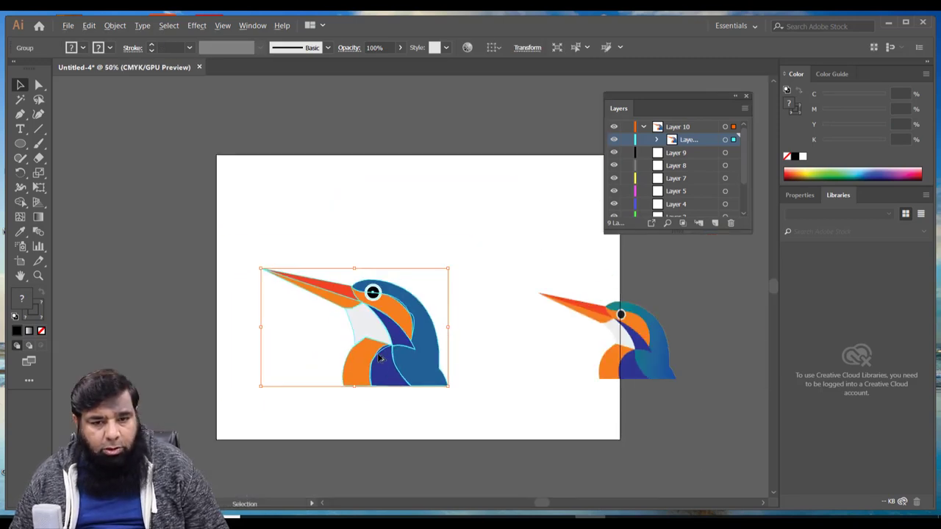
pyautogui.moveTo(420, 354); pyautogui.dragTo(195, 367)
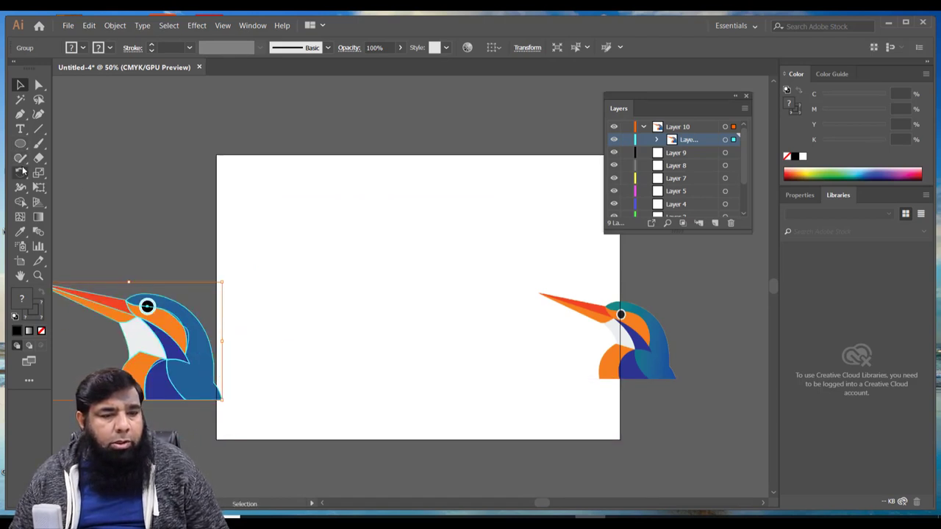
# Draw a rectangle across the upper artboard and fill it light blue.
pyautogui.moveTo(24, 147); pyautogui.dragTo(64, 143)
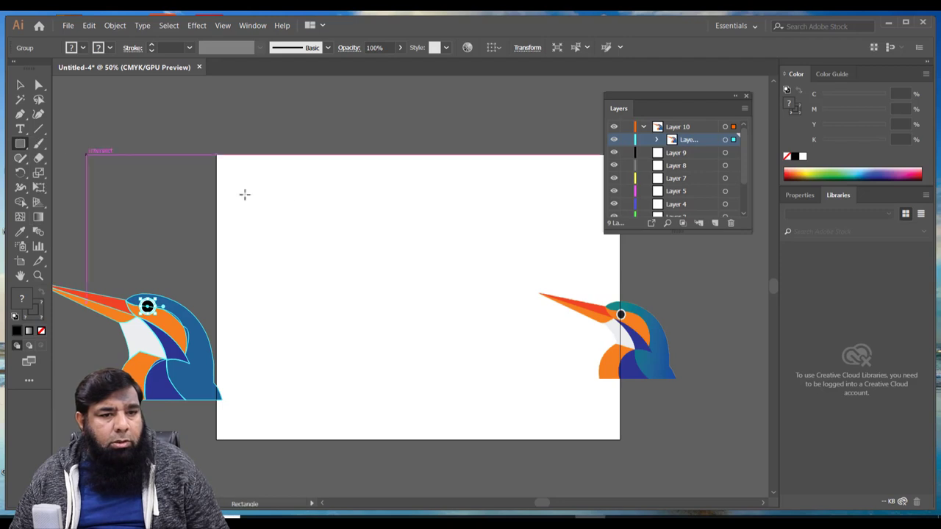
pyautogui.moveTo(267, 187); pyautogui.dragTo(505, 333)
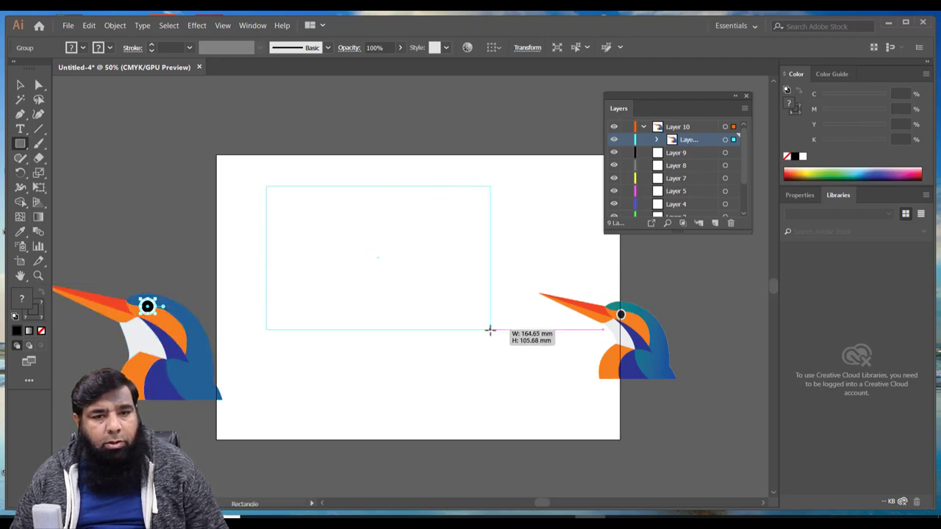
pyautogui.moveTo(505, 333); pyautogui.dragTo(529, 353)
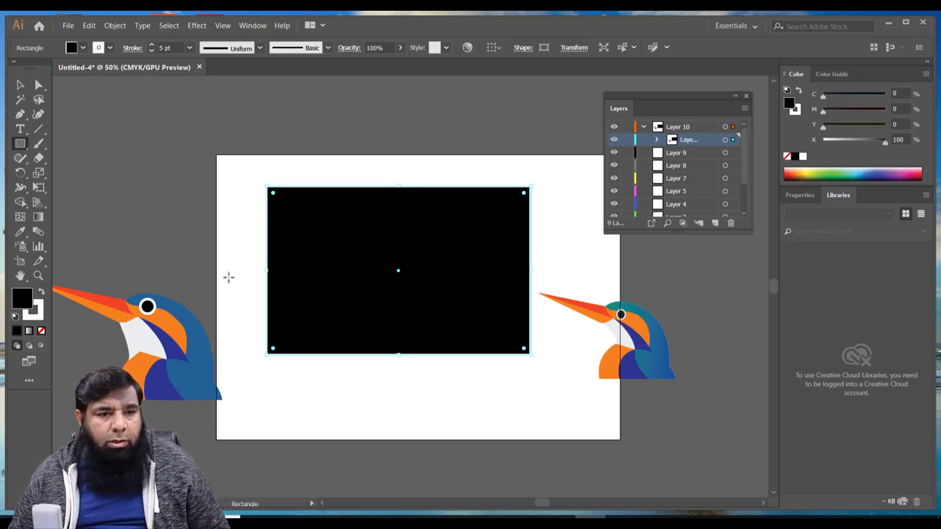
pyautogui.click(20, 85)
pyautogui.doubleClick(22, 297)
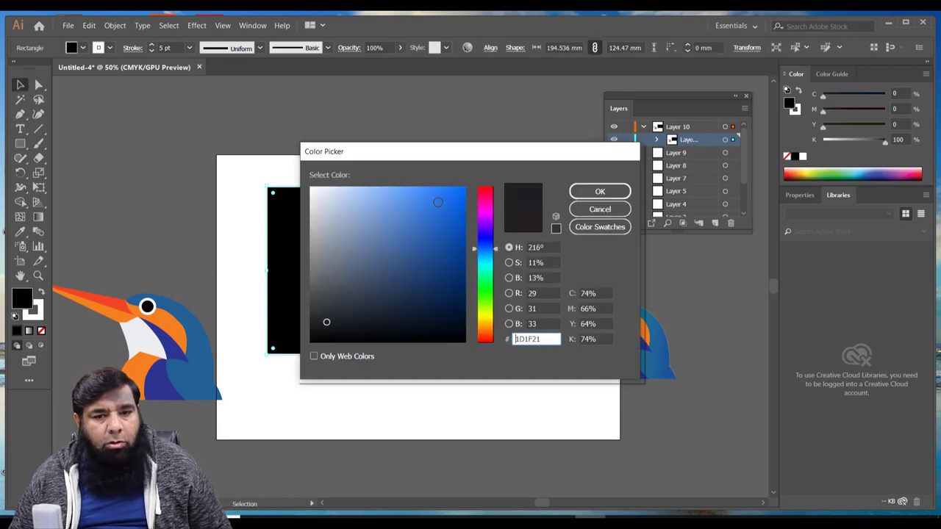
pyautogui.click(380, 190)
pyautogui.click(594, 191)
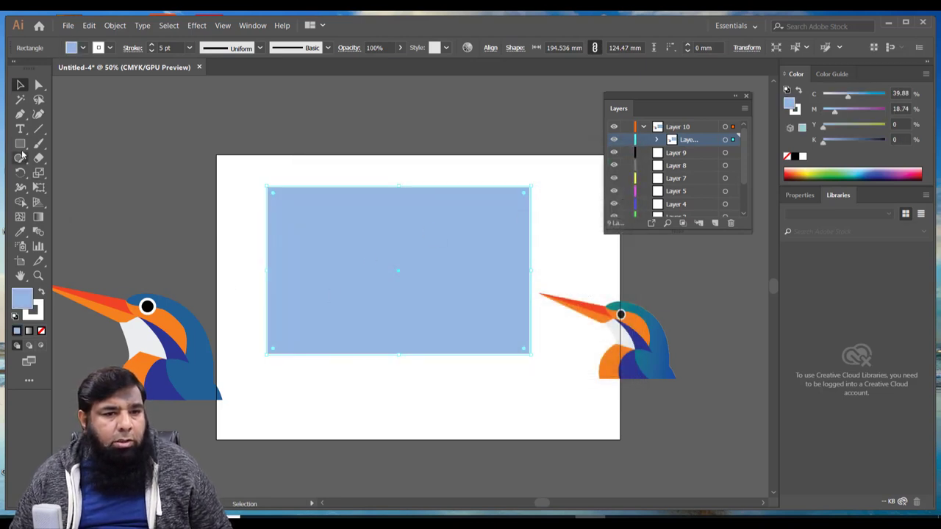
pyautogui.moveTo(20, 144); pyautogui.dragTo(63, 173)
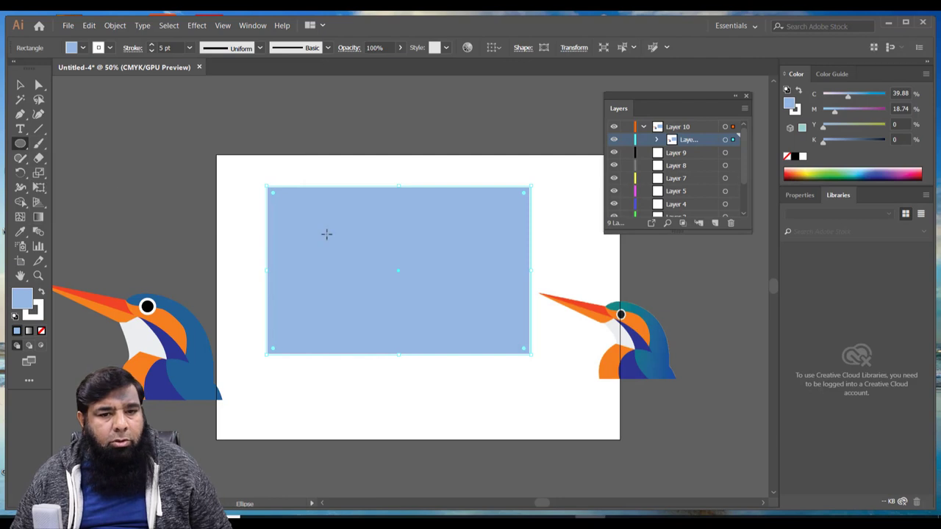
# Draw and widen an ellipse over the blue rectangle, fill it saturated yellow, stroke None.
pyautogui.moveTo(331, 202); pyautogui.dragTo(527, 346)
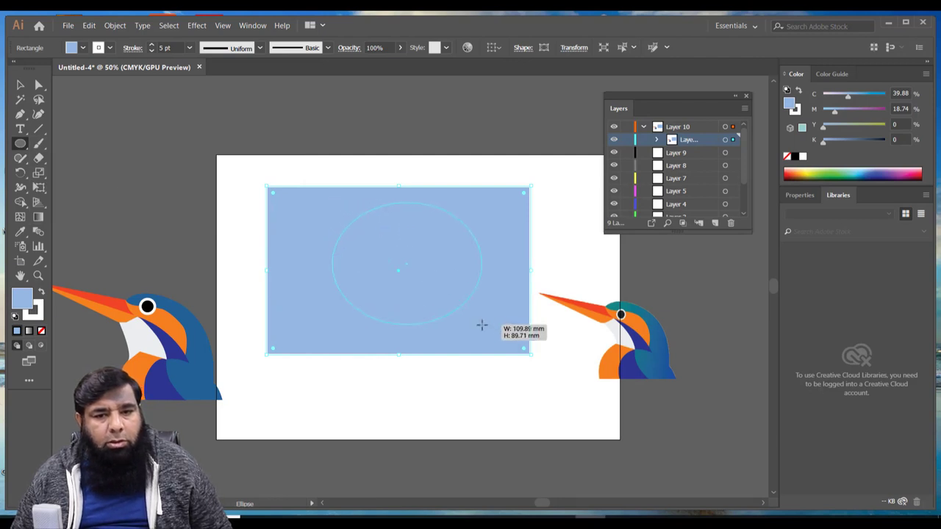
pyautogui.moveTo(430, 203); pyautogui.dragTo(430, 195)
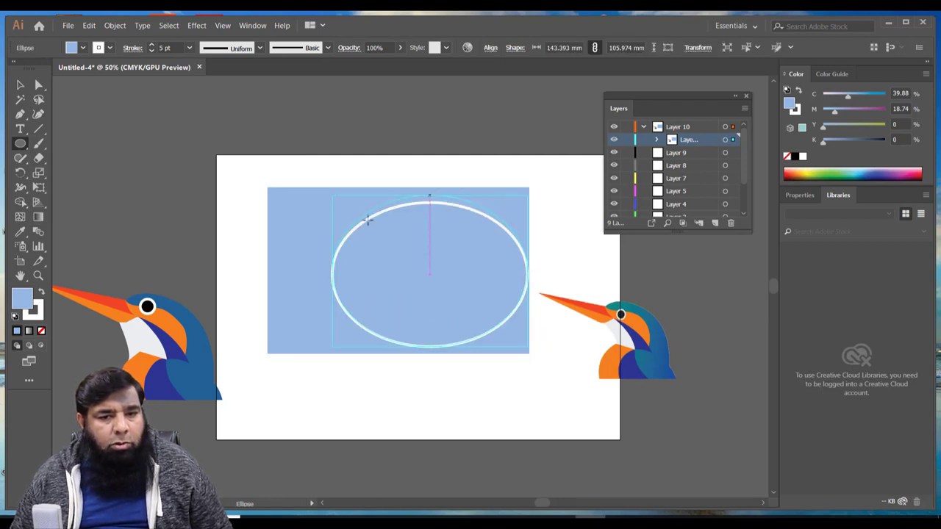
pyautogui.moveTo(333, 271); pyautogui.dragTo(317, 271)
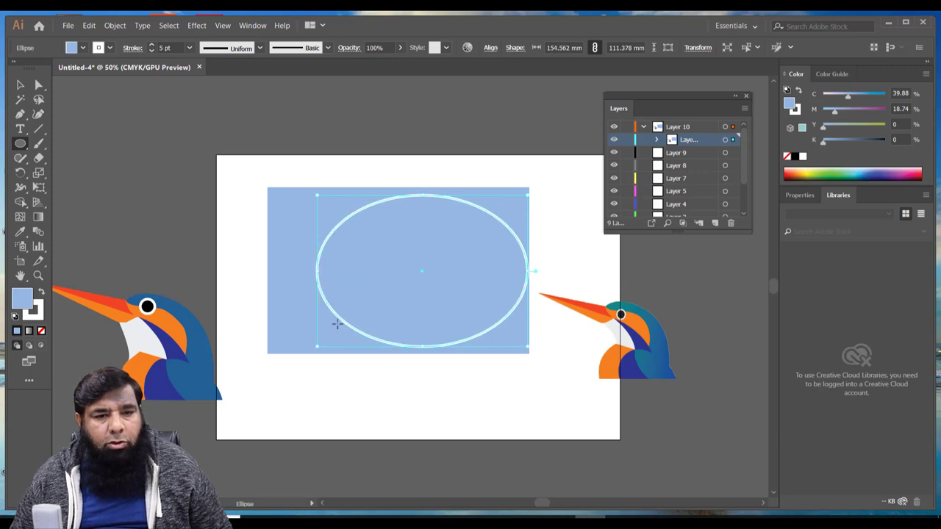
pyautogui.doubleClick(17, 302)
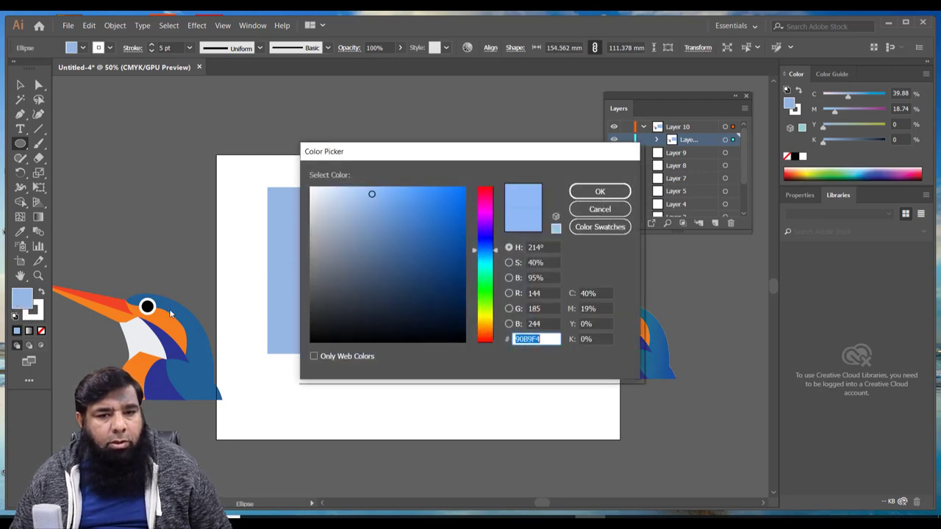
pyautogui.click(491, 316)
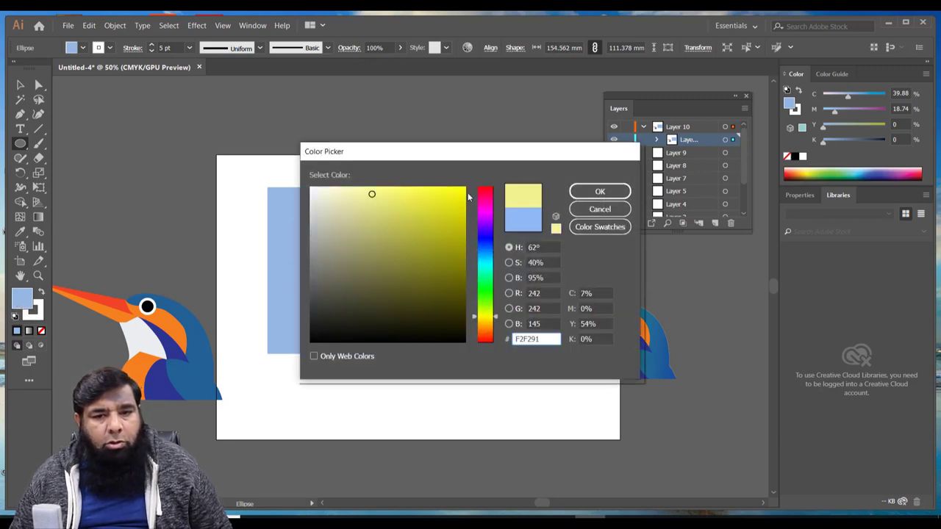
pyautogui.click(463, 196)
pyautogui.click(599, 191)
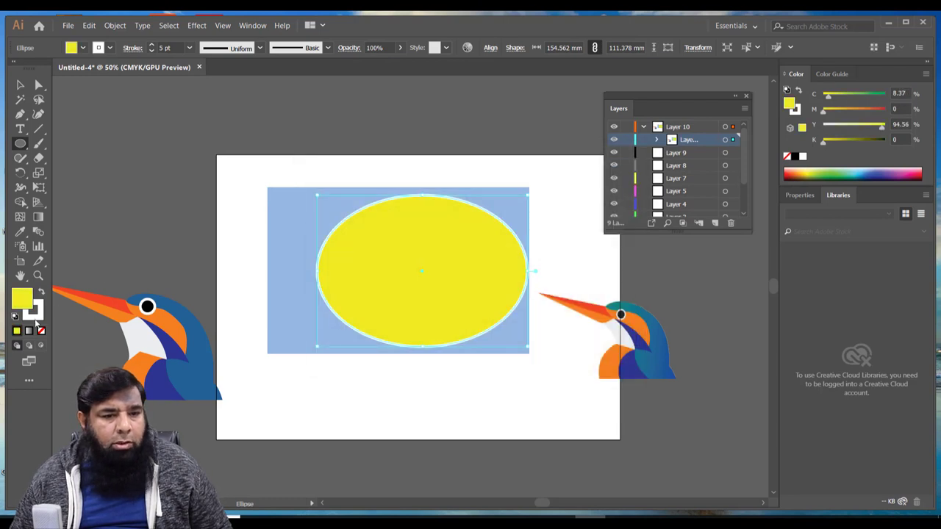
pyautogui.click(40, 317)
pyautogui.click(42, 332)
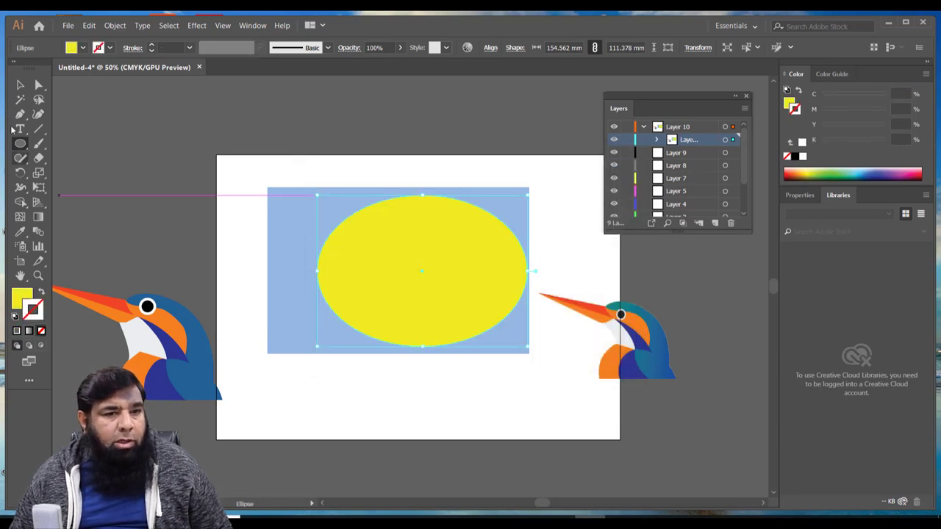
pyautogui.click(20, 85)
# Move the kingfisher head onto the blue rectangle and bring it in front of the ellipse.
pyautogui.moveTo(168, 355)
pyautogui.mouseDown()
pyautogui.moveTo(431, 311)
pyautogui.moveTo(452, 288)
pyautogui.mouseUp()
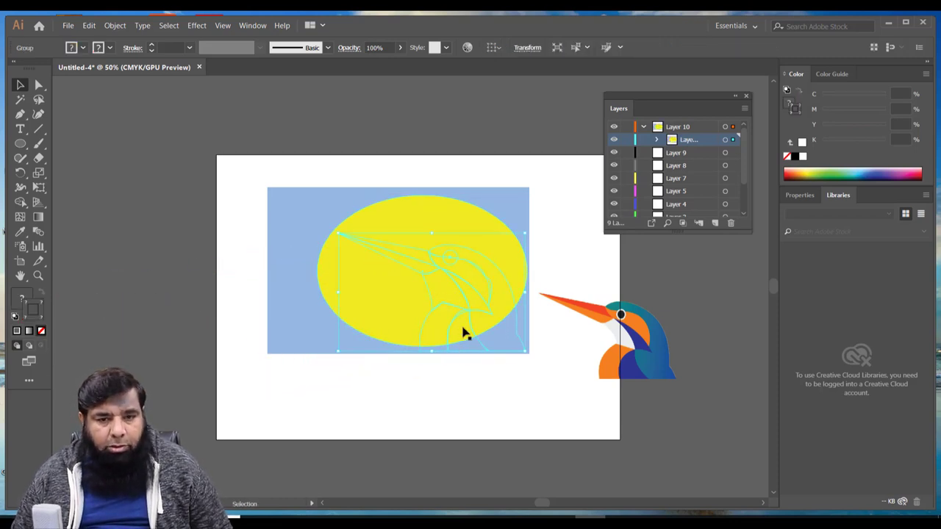
pyautogui.rightClick(464, 333)
pyautogui.moveTo(494, 443)
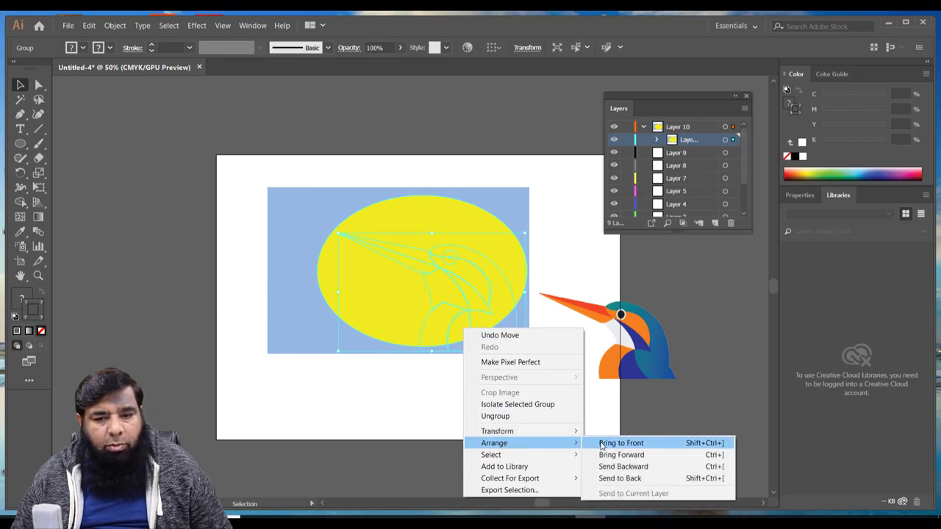
pyautogui.click(601, 444)
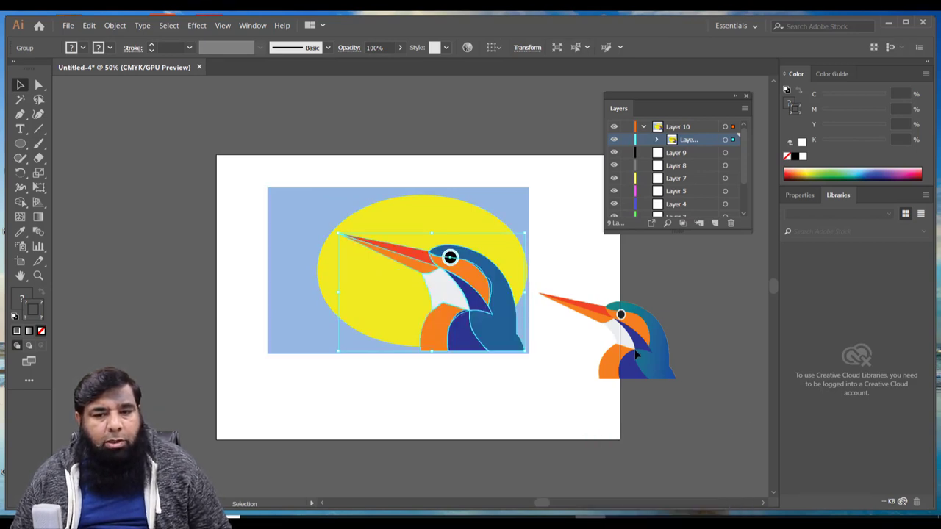
# Fit the artboard in the window, clear the selection and show the Layers panel.
pyautogui.hotkey('ctrl', 'shift', 'a')
pyautogui.hotkey('ctrl', '0')
pyautogui.click(746, 95)
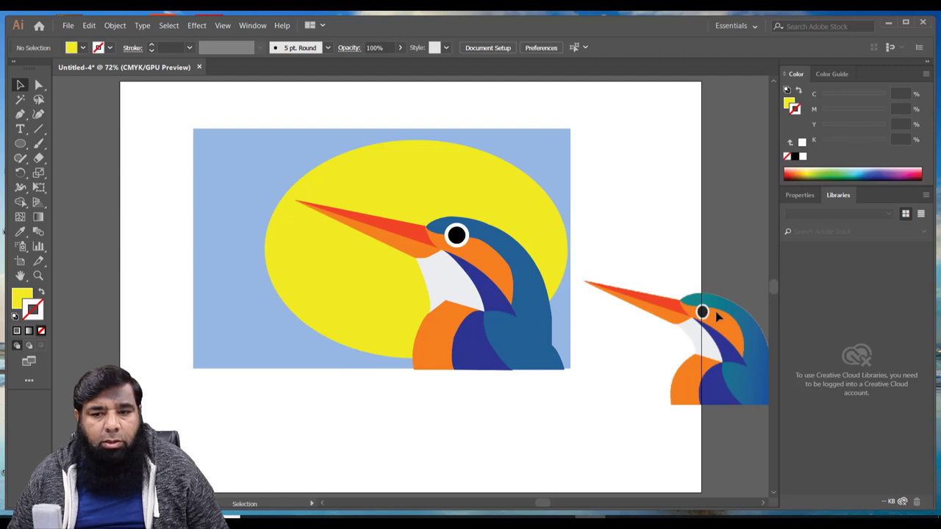
pyautogui.press('F7')
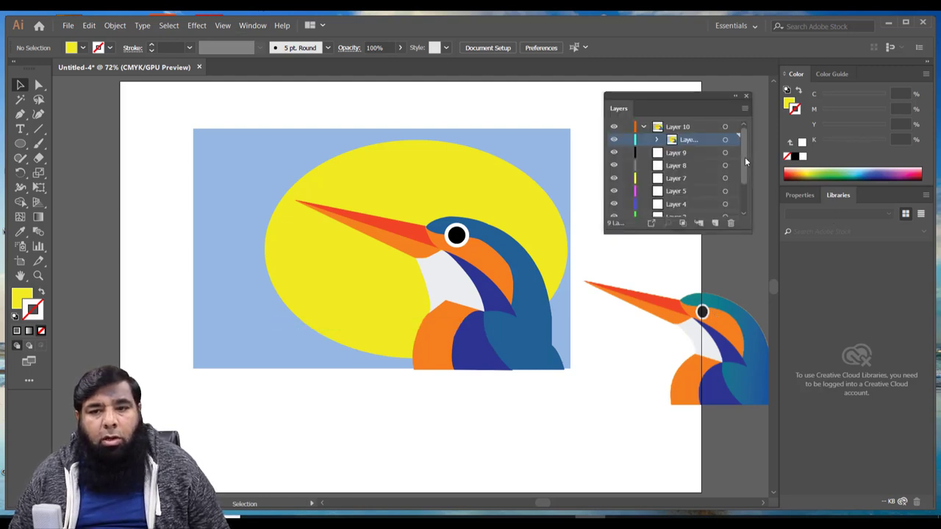
pyautogui.scroll(-3, 739, 164)
# Hide Layer 1 with the second kingfisher image and close the Layers panel.
pyautogui.click(613, 198)
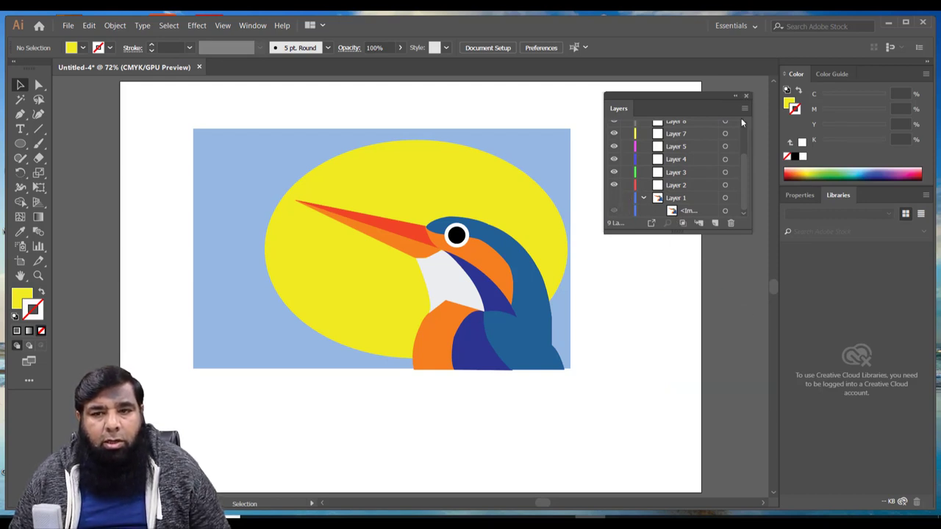
pyautogui.click(746, 96)
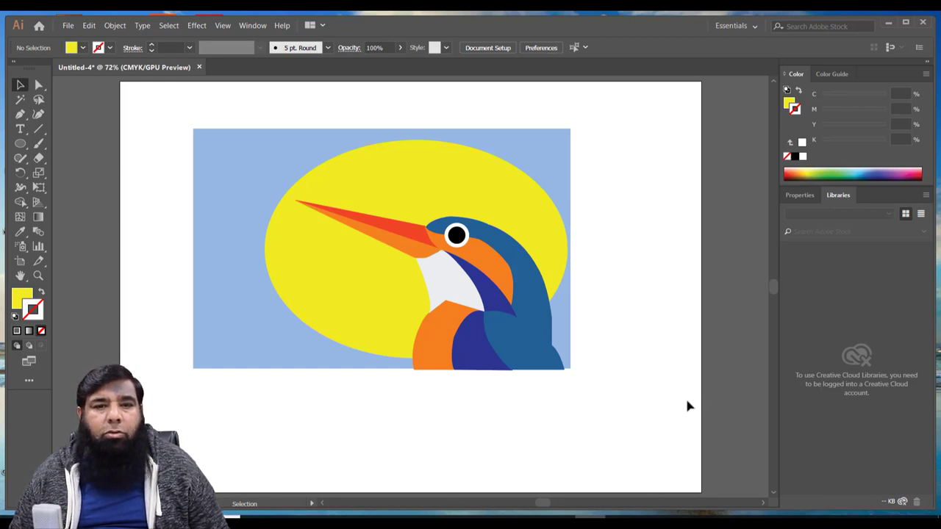
# Export the artwork to the Pictures folder as a JPEG named 'my bird'.
pyautogui.click(67, 26)
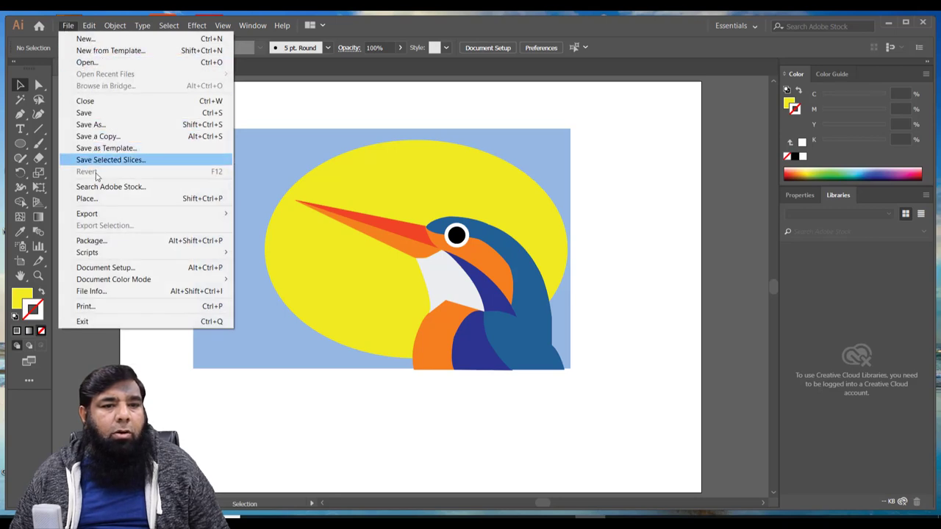
pyautogui.moveTo(87, 213)
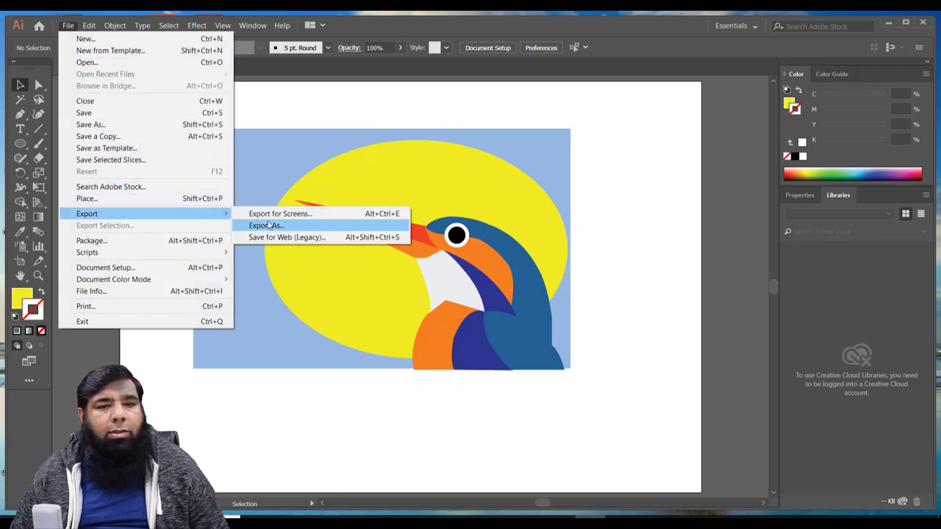
pyautogui.click(285, 227)
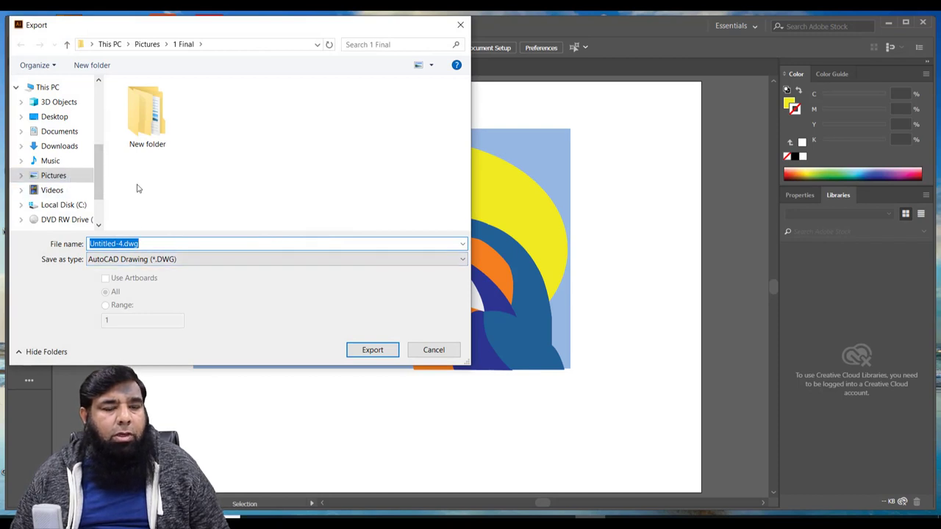
pyautogui.click(61, 177)
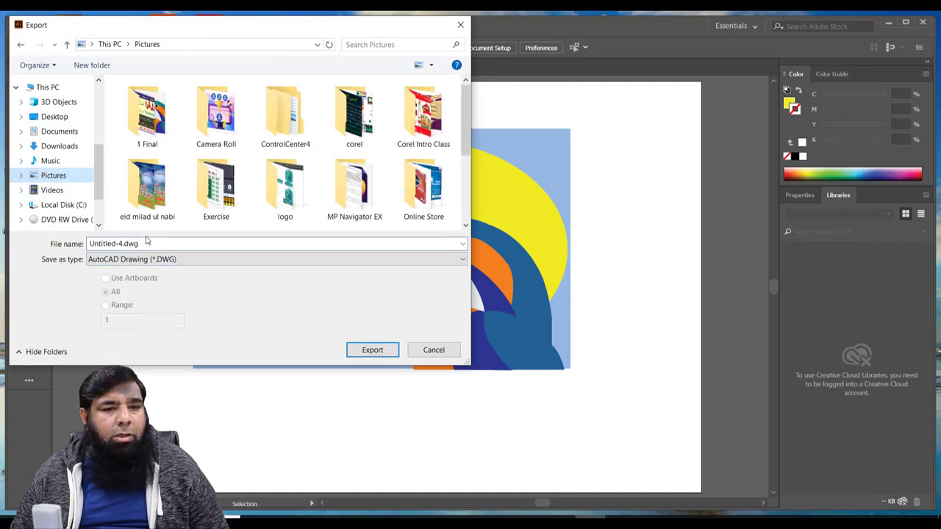
pyautogui.click(149, 244)
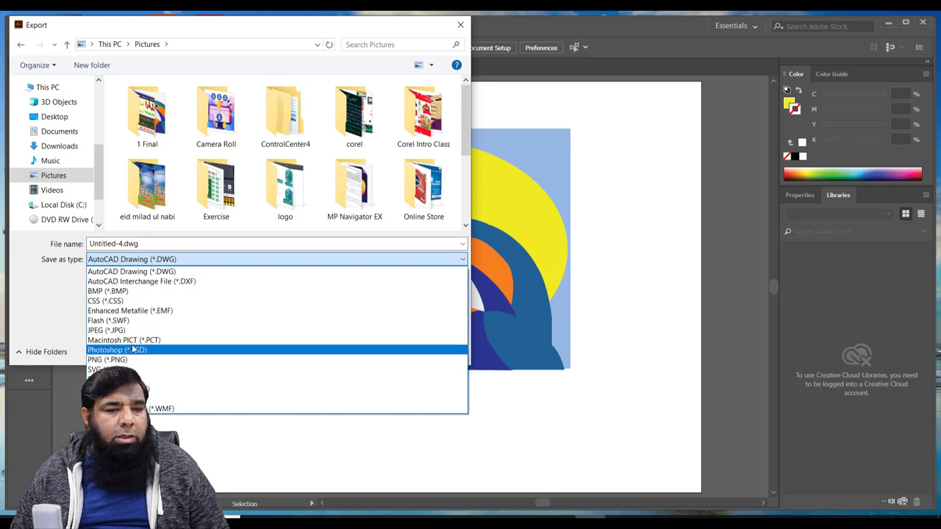
pyautogui.click(132, 333)
pyautogui.doubleClick(148, 243)
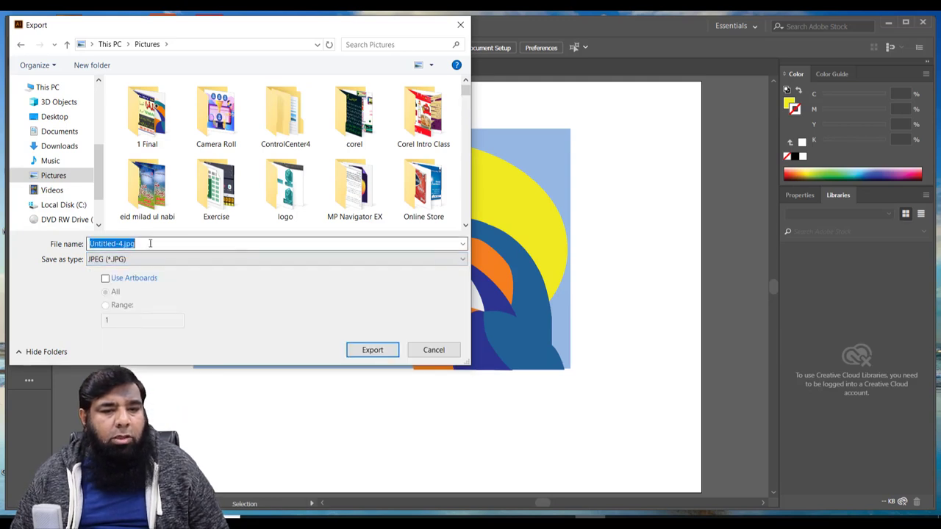
pyautogui.write('my')
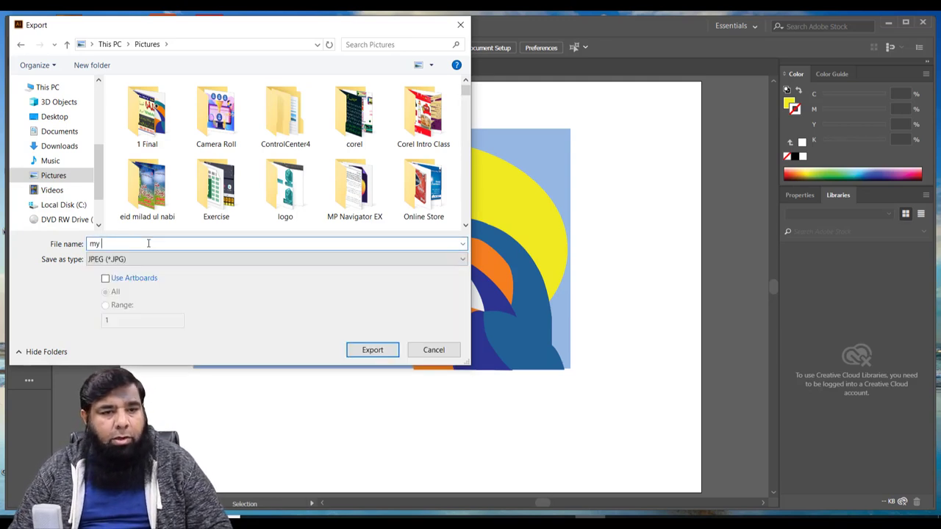
pyautogui.write(' bird')
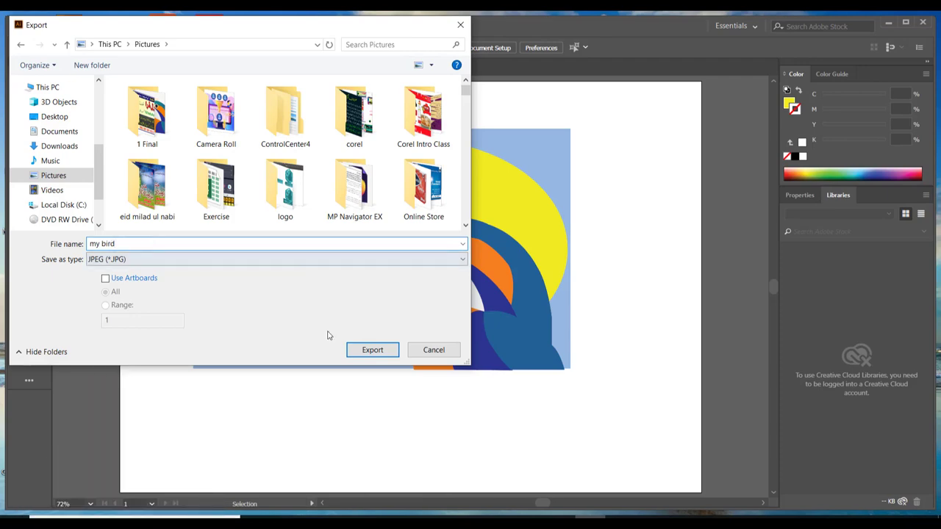
pyautogui.click(363, 353)
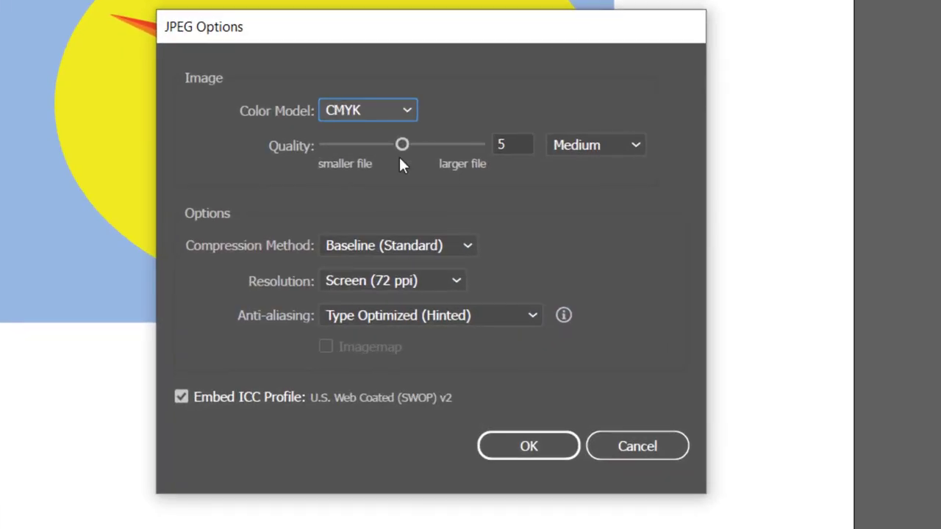
# Set the JPEG options to RGB, quality 7 and High (300 ppi) resolution, and confirm.
pyautogui.click(409, 111)
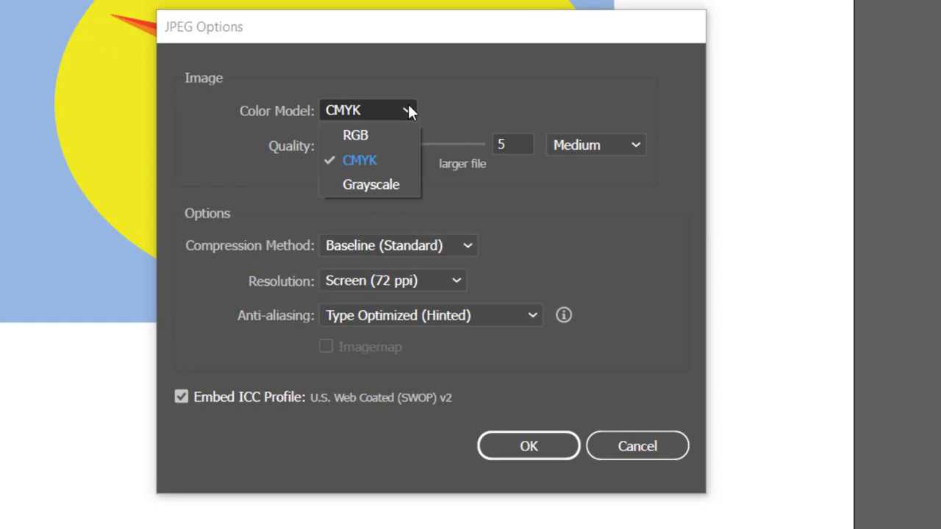
pyautogui.click(391, 136)
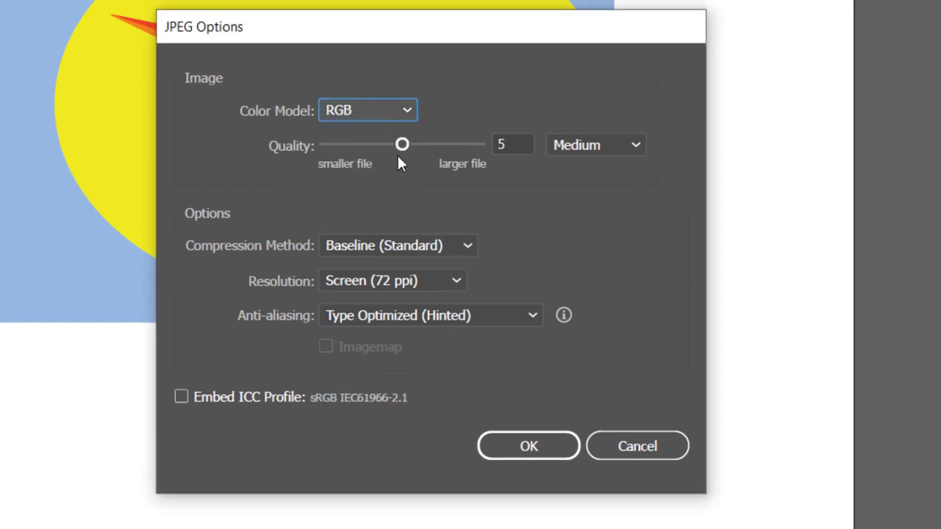
pyautogui.moveTo(403, 144); pyautogui.dragTo(434, 144)
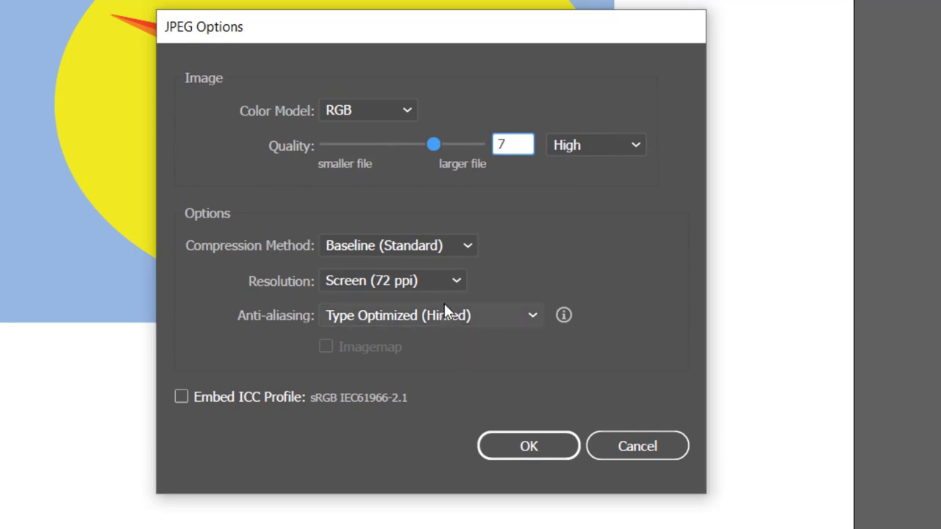
pyautogui.click(444, 283)
pyautogui.click(409, 356)
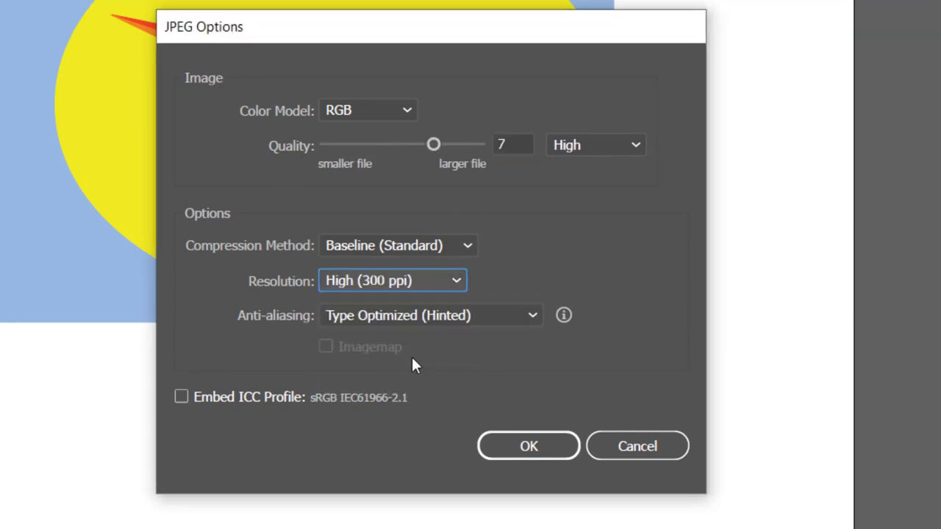
pyautogui.click(530, 447)
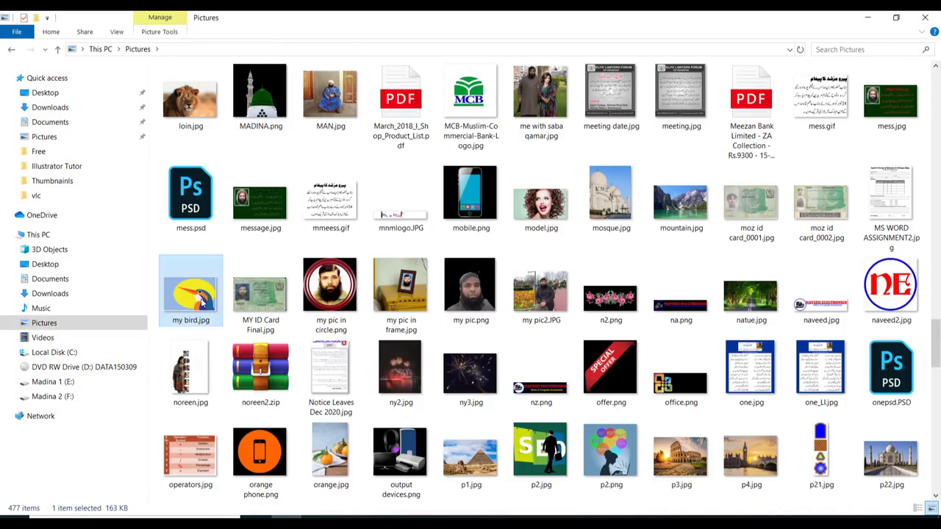
# Open my bird.jpg from the Pictures folder in Photos to view the finished kingfisher.
pyautogui.doubleClick(202, 301)
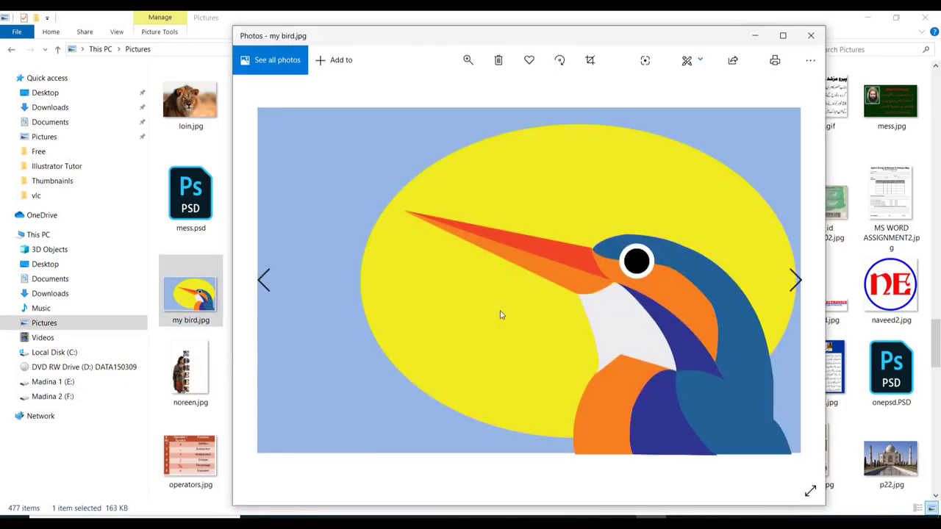